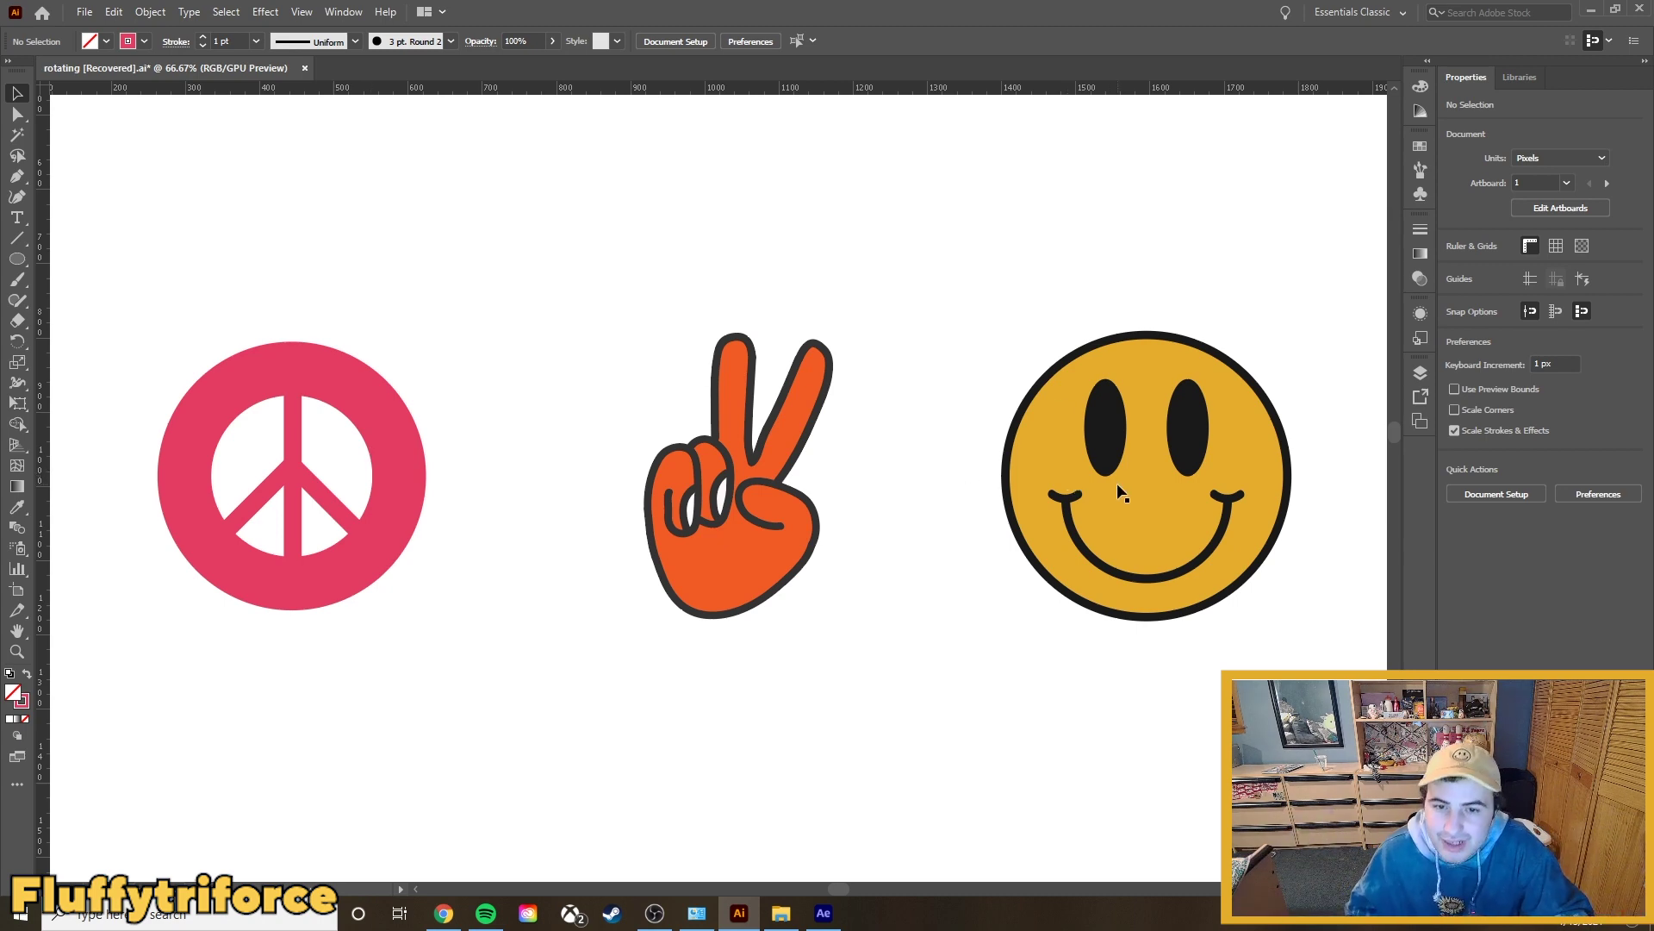
Step: Select the yellow smiley face group on the right of the artboard
click(1227, 484)
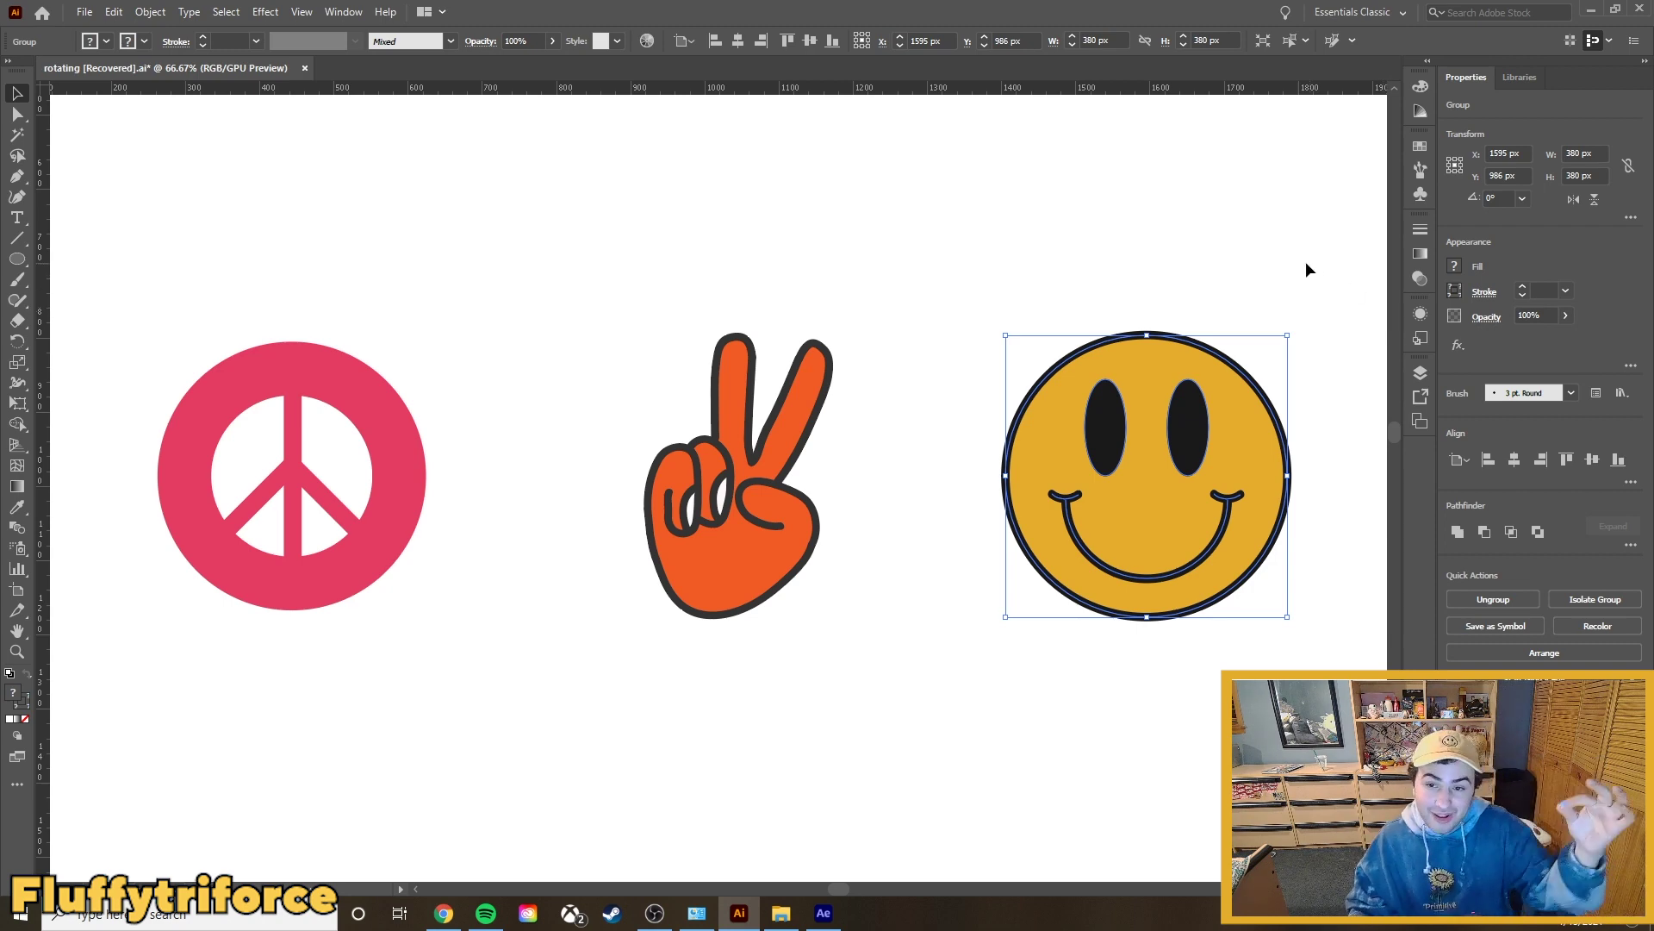
Step: Export the selected smiley as a 0.5x PNG with suffix 'peace logo' into Rotation Video
click(83, 14)
click(142, 353)
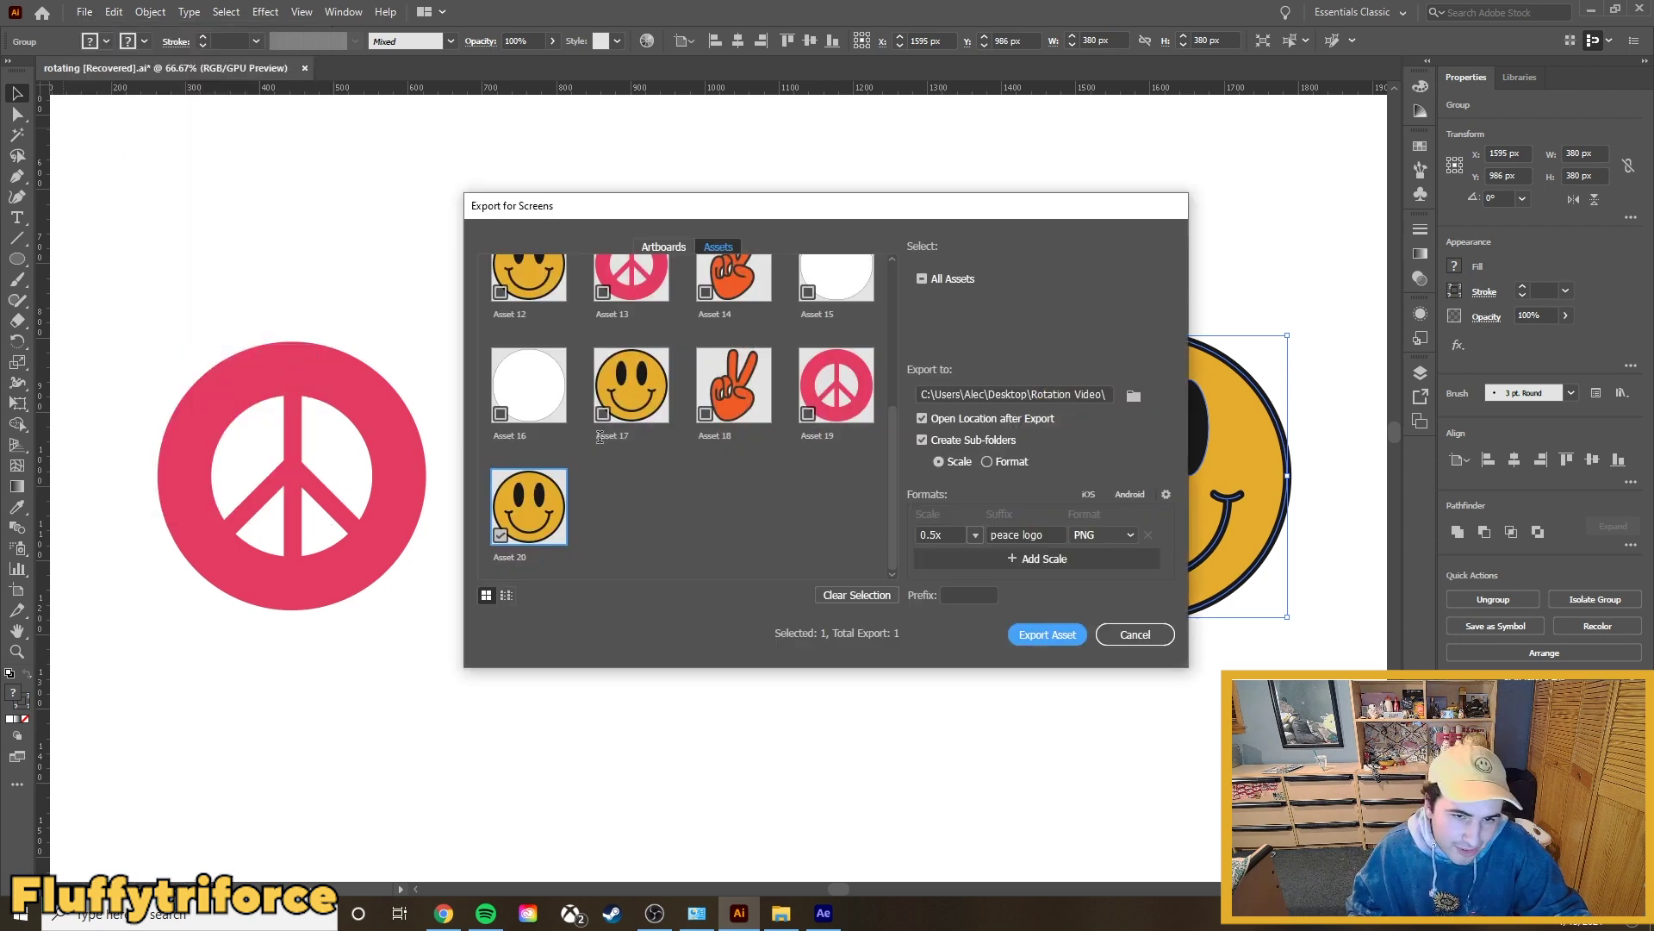
click(994, 536)
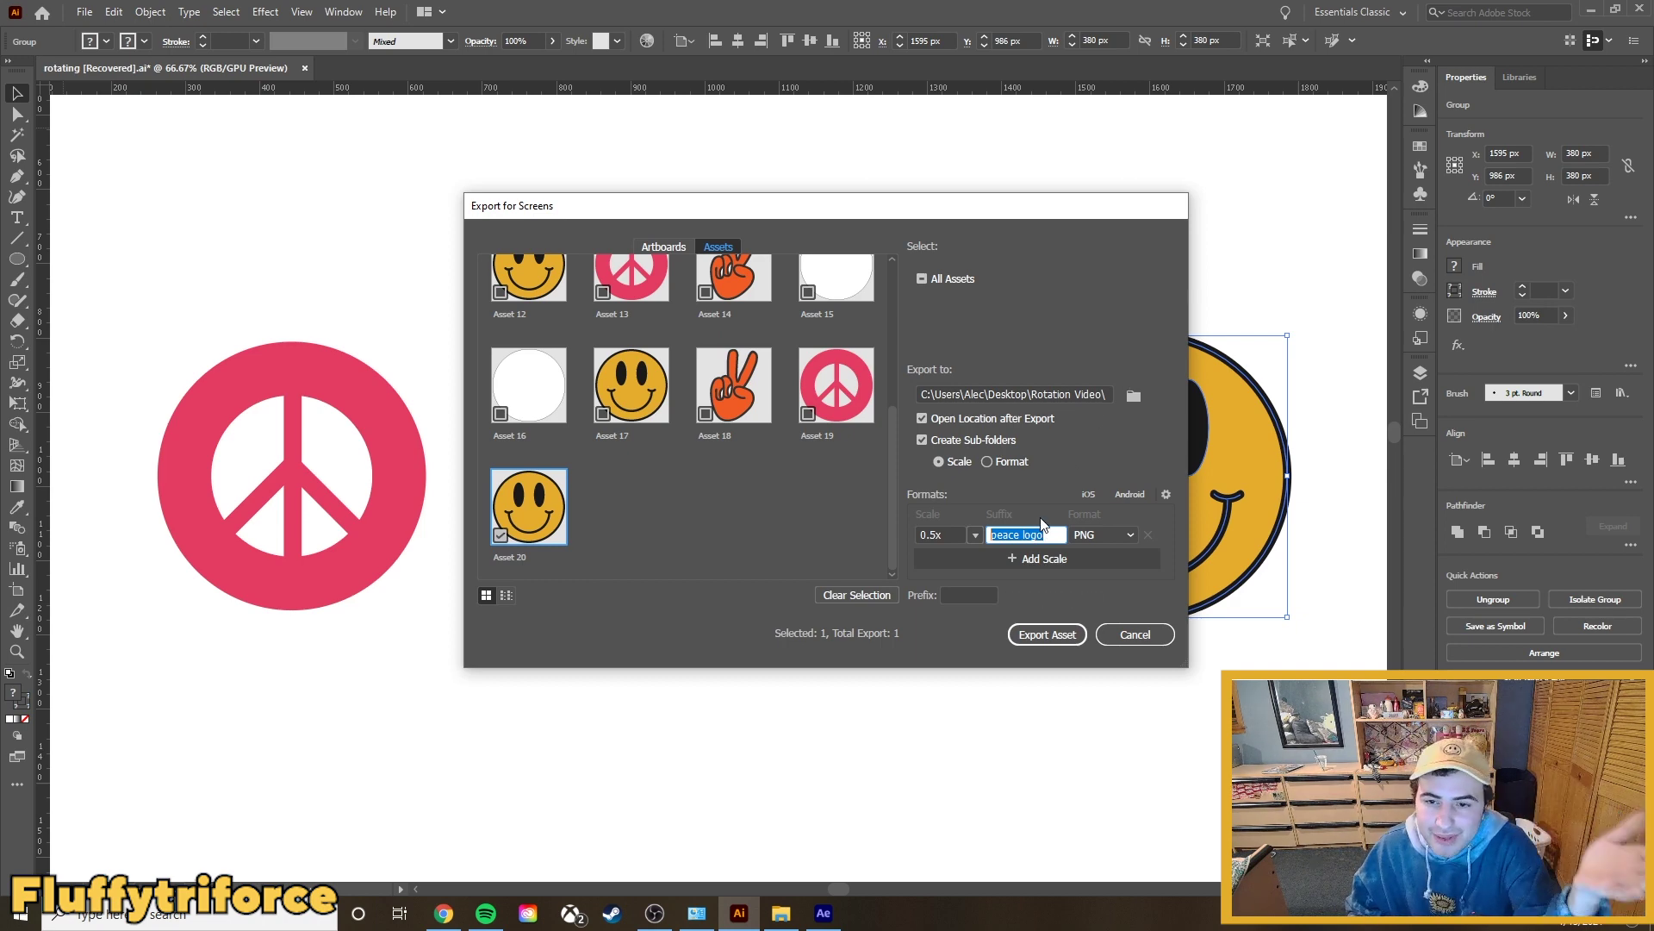
click(1091, 534)
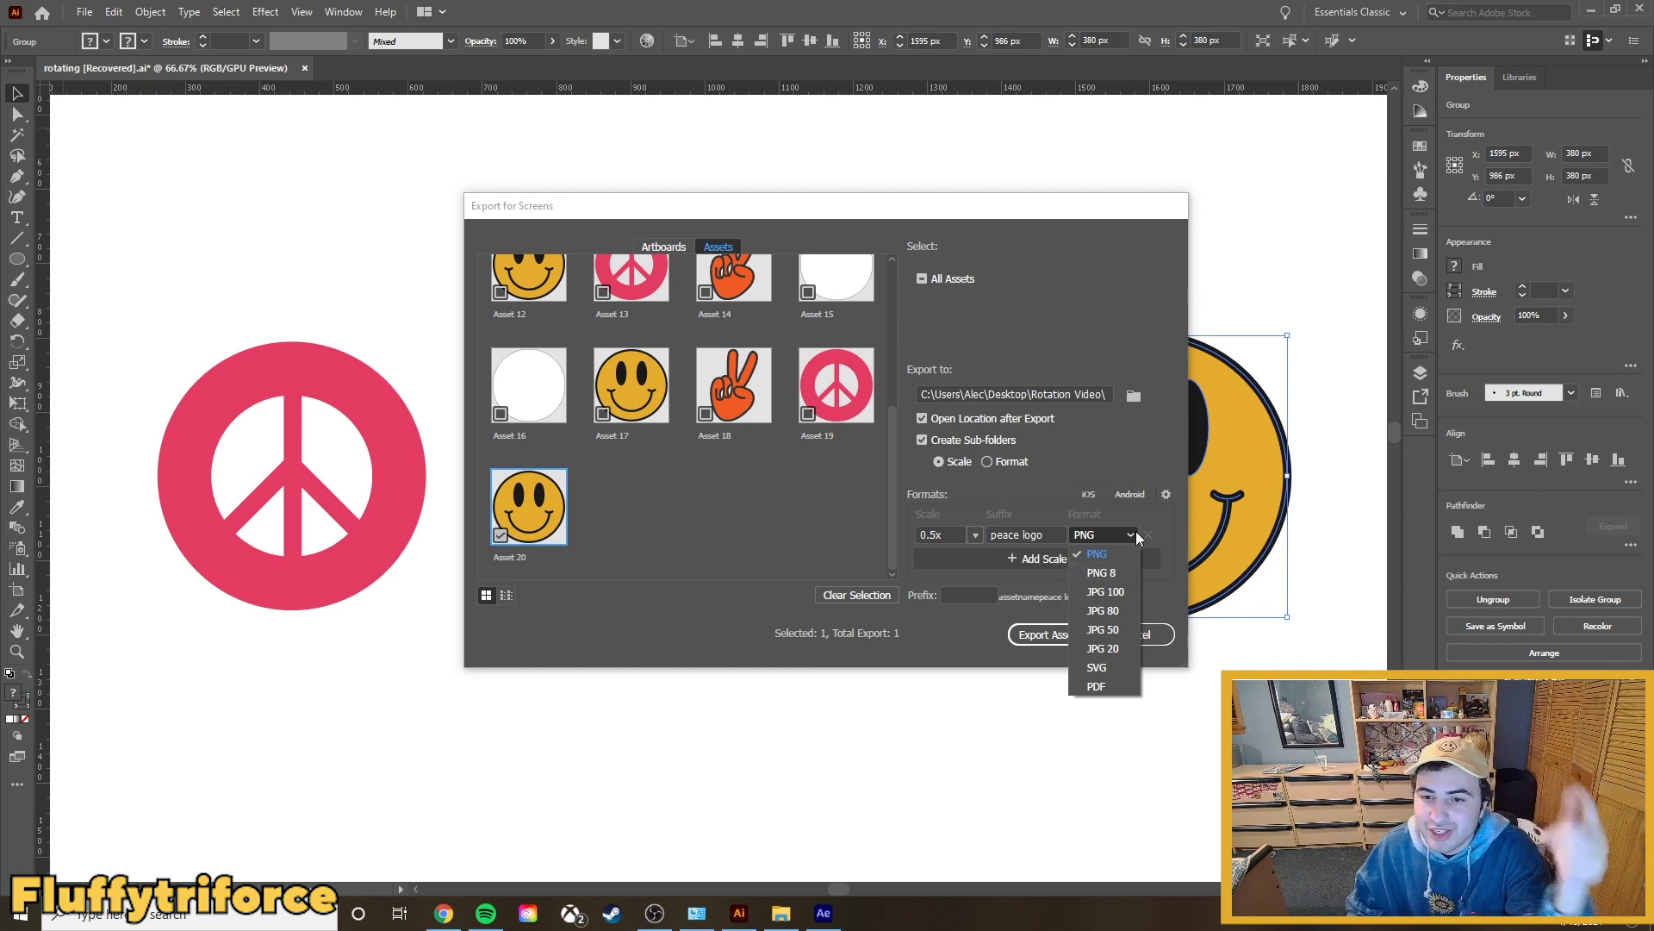
click(1117, 467)
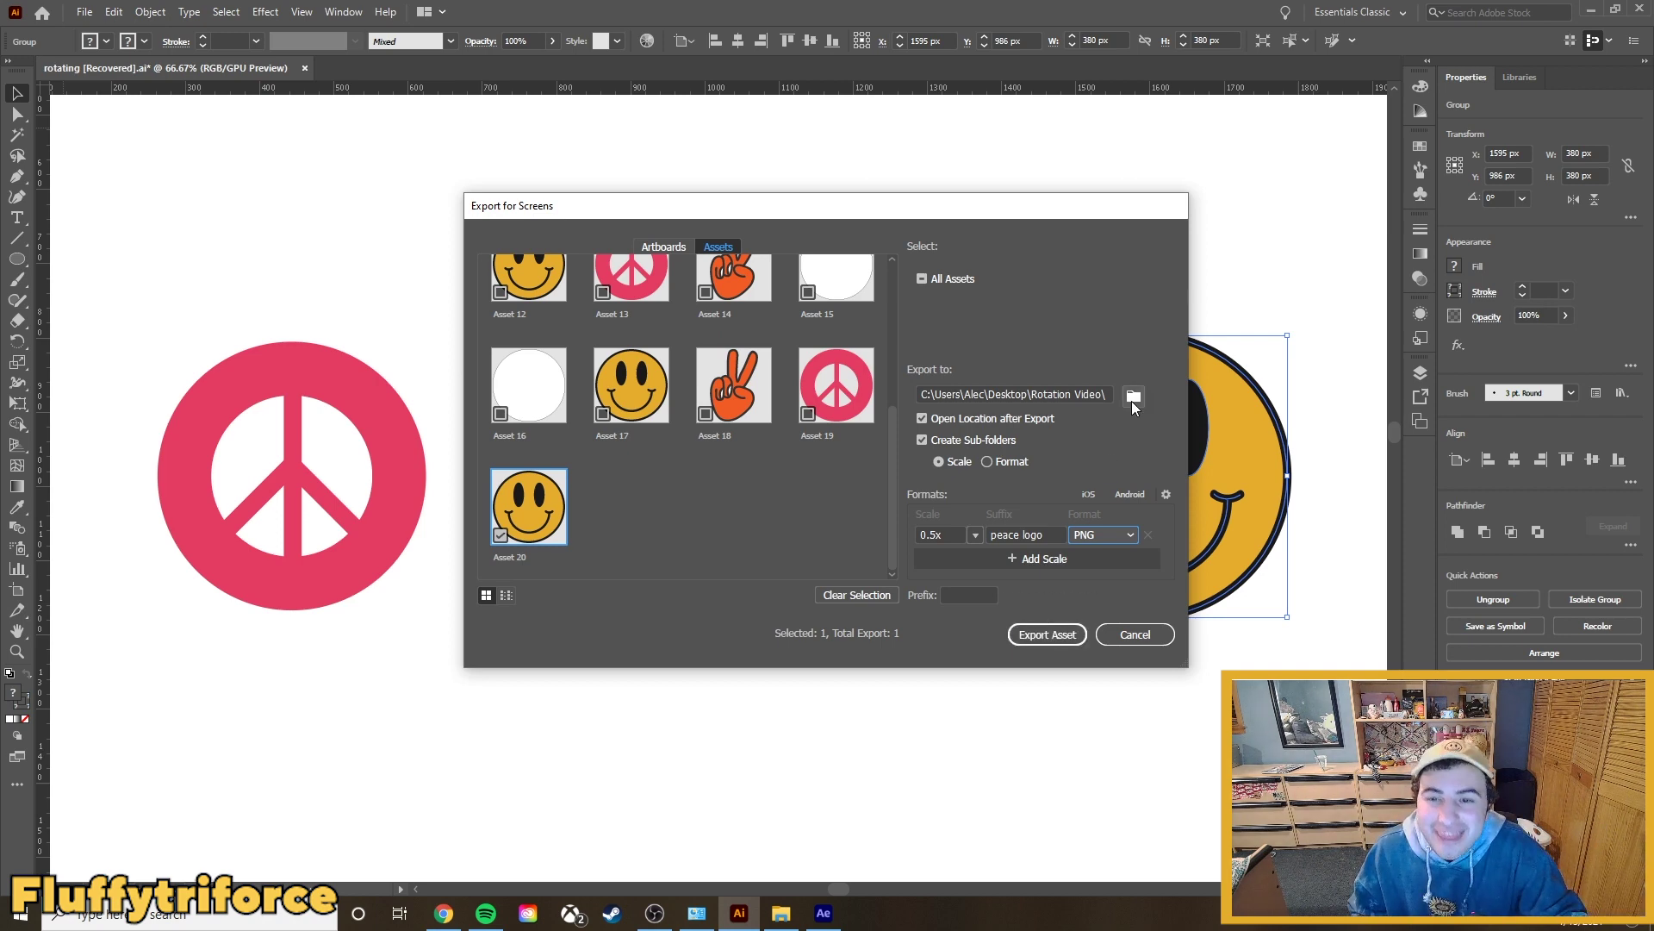
click(1047, 634)
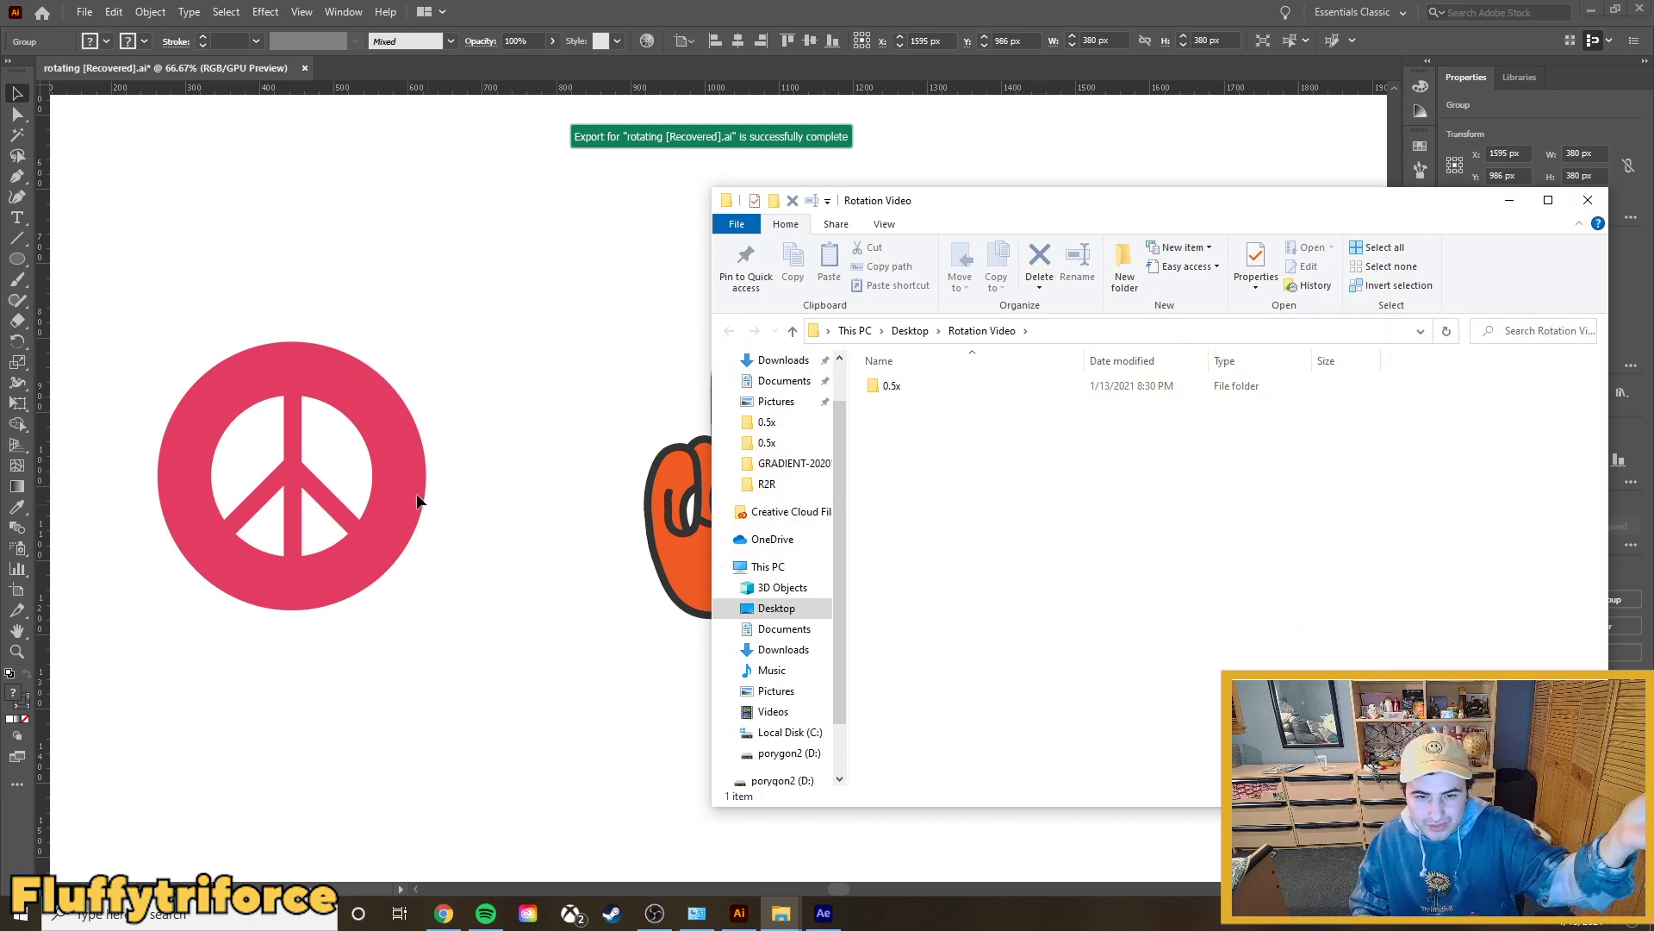
Step: Return to the Illustrator artwork after checking the new 0.5x folder
click(527, 446)
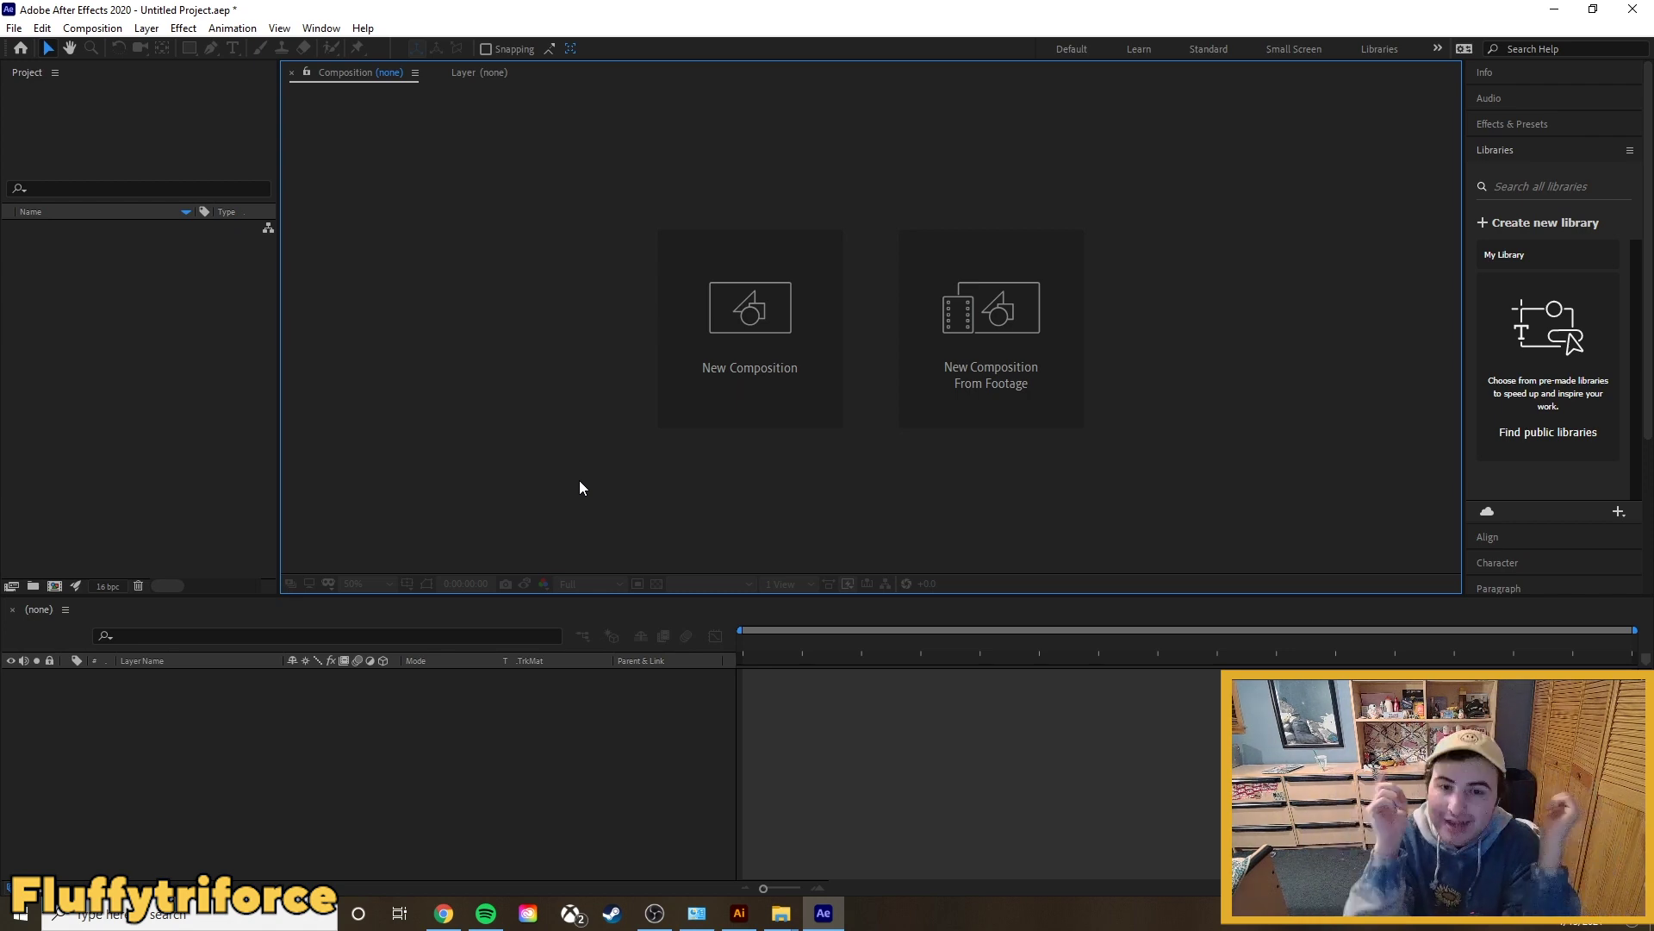
Step: Create a 1920x1080, 10-second composition named 'rotating video'
click(716, 293)
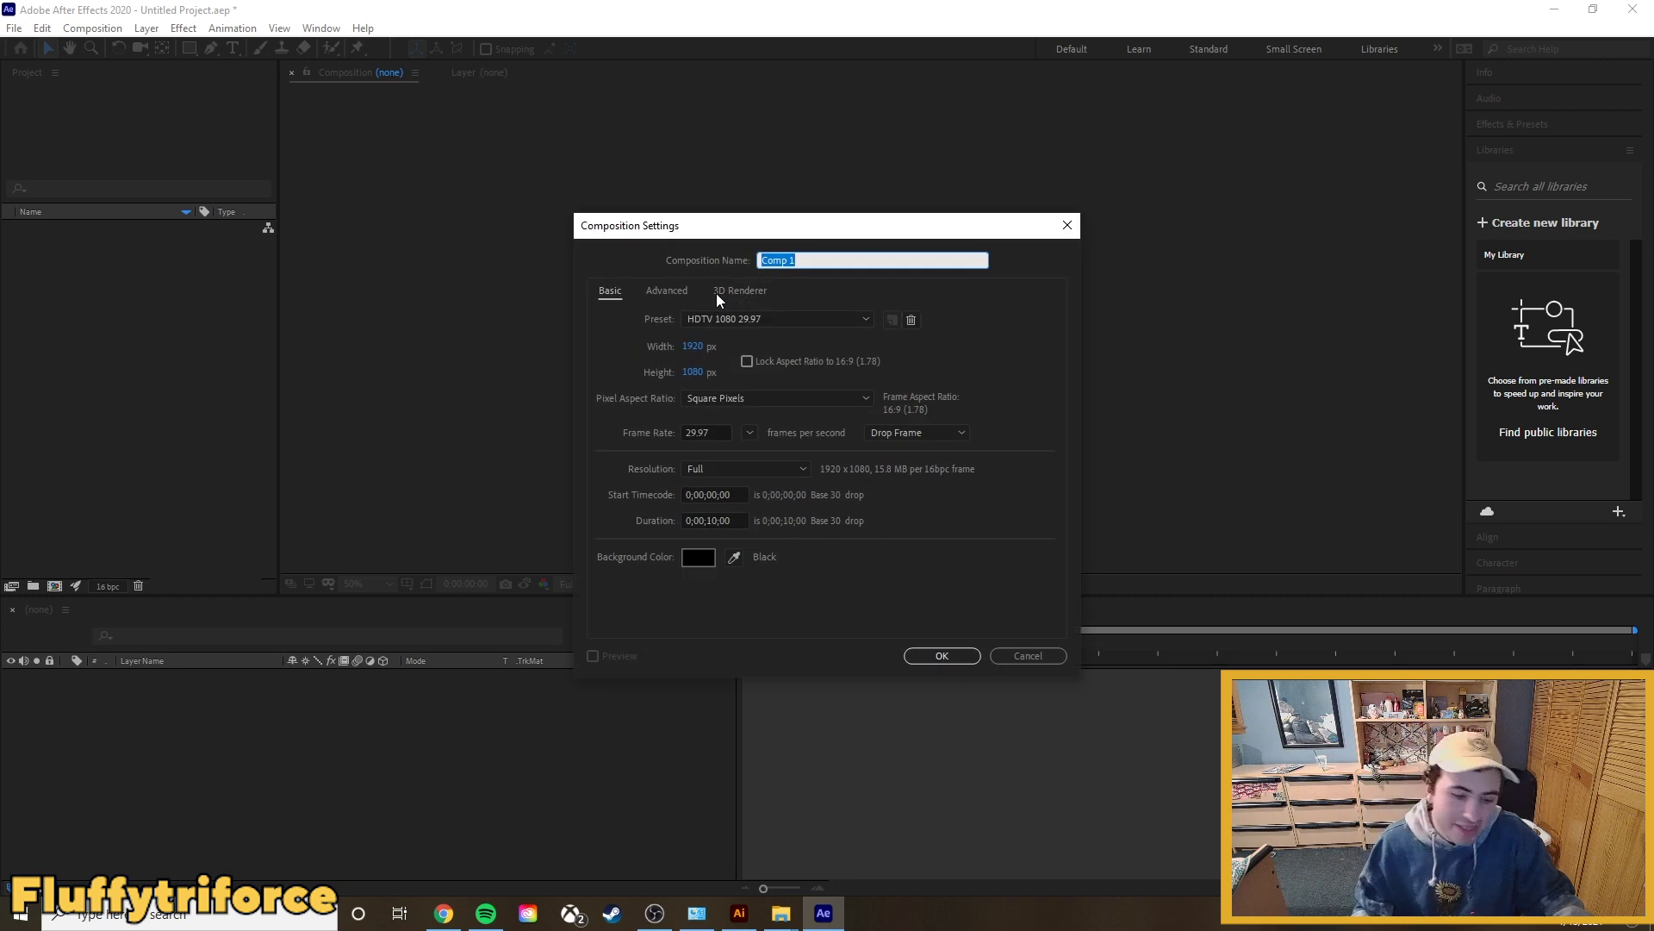
text(rotating video)
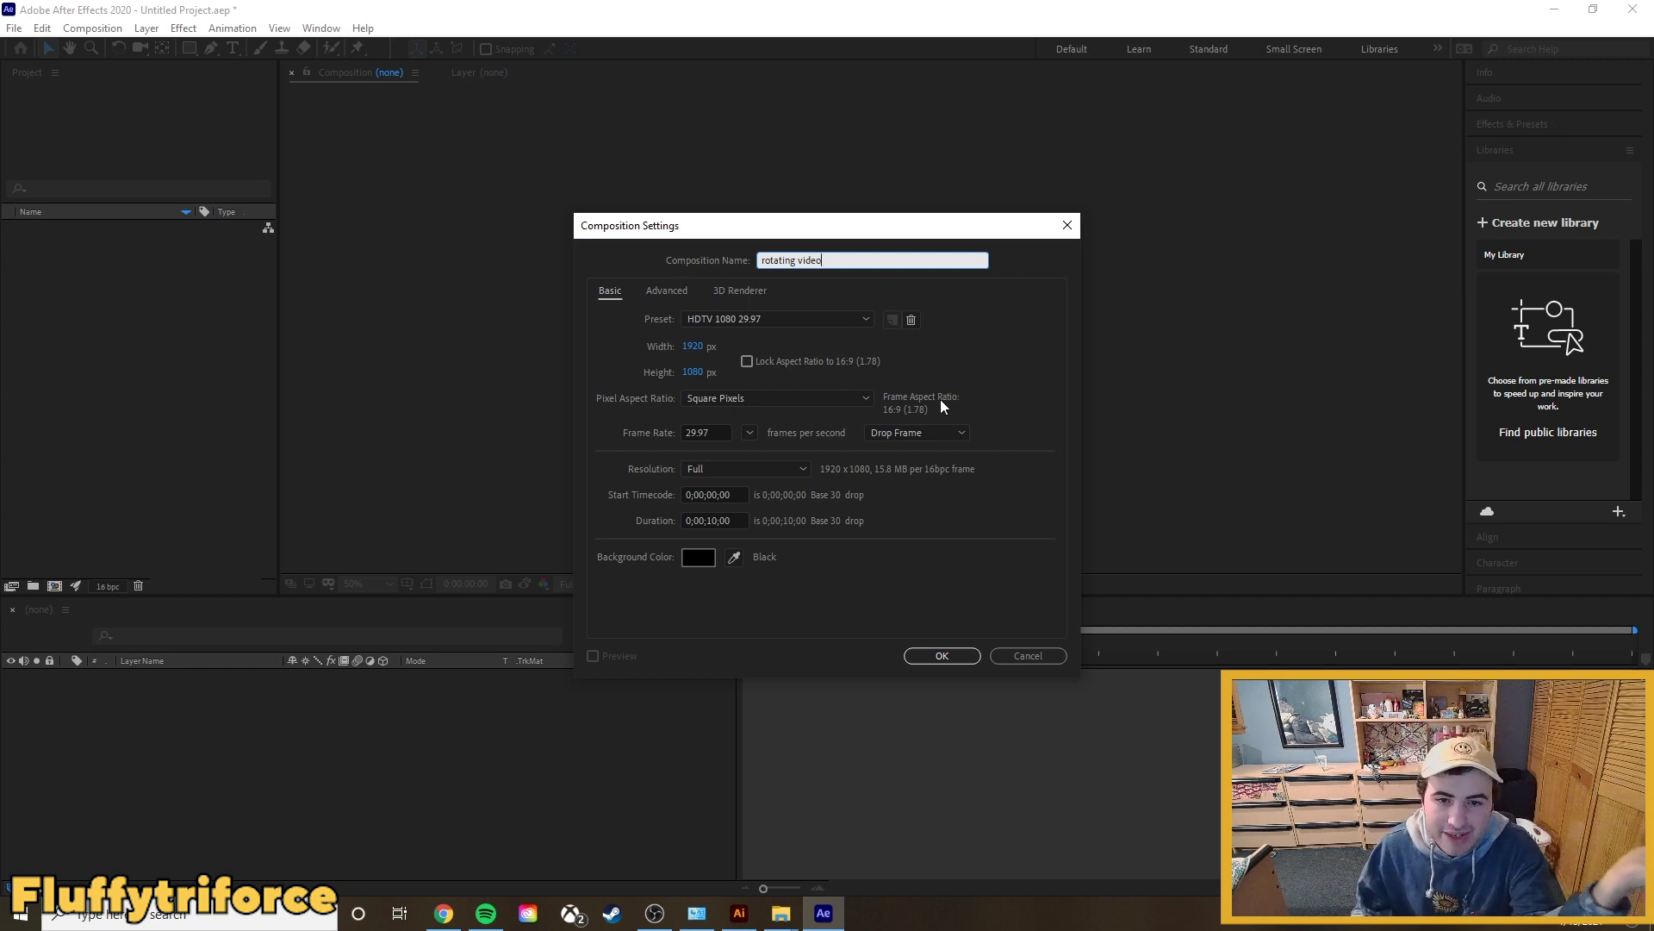
click(945, 654)
Step: Add a solid layer named 'background' to the timeline
right_click(474, 703)
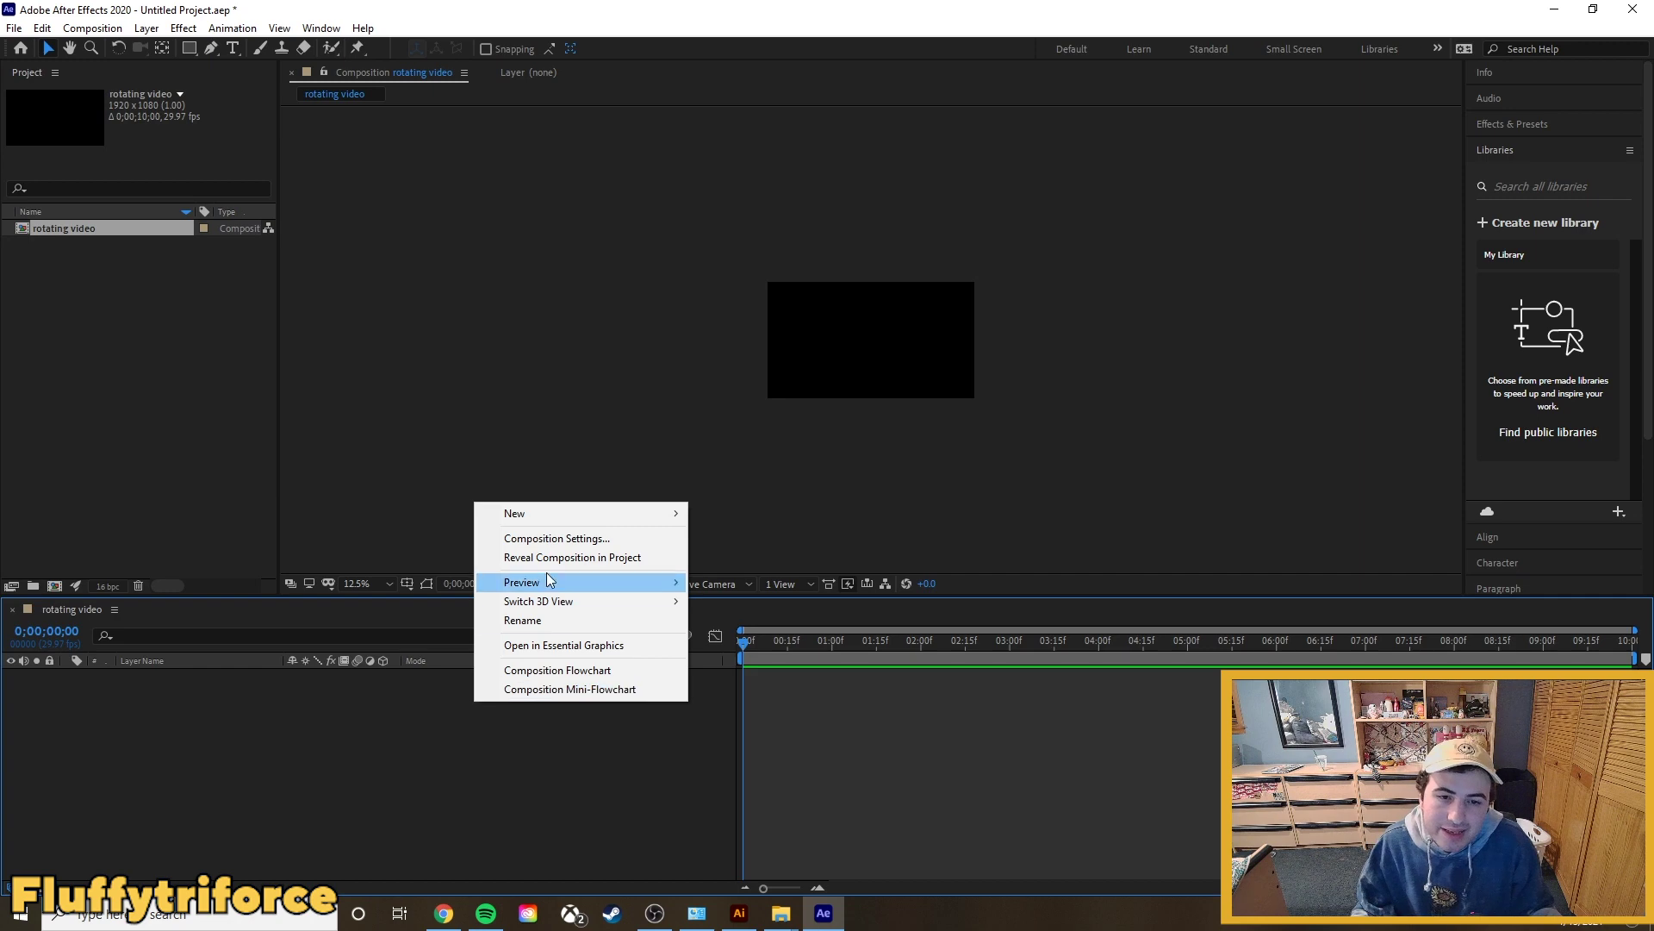
mouse_move(591, 521)
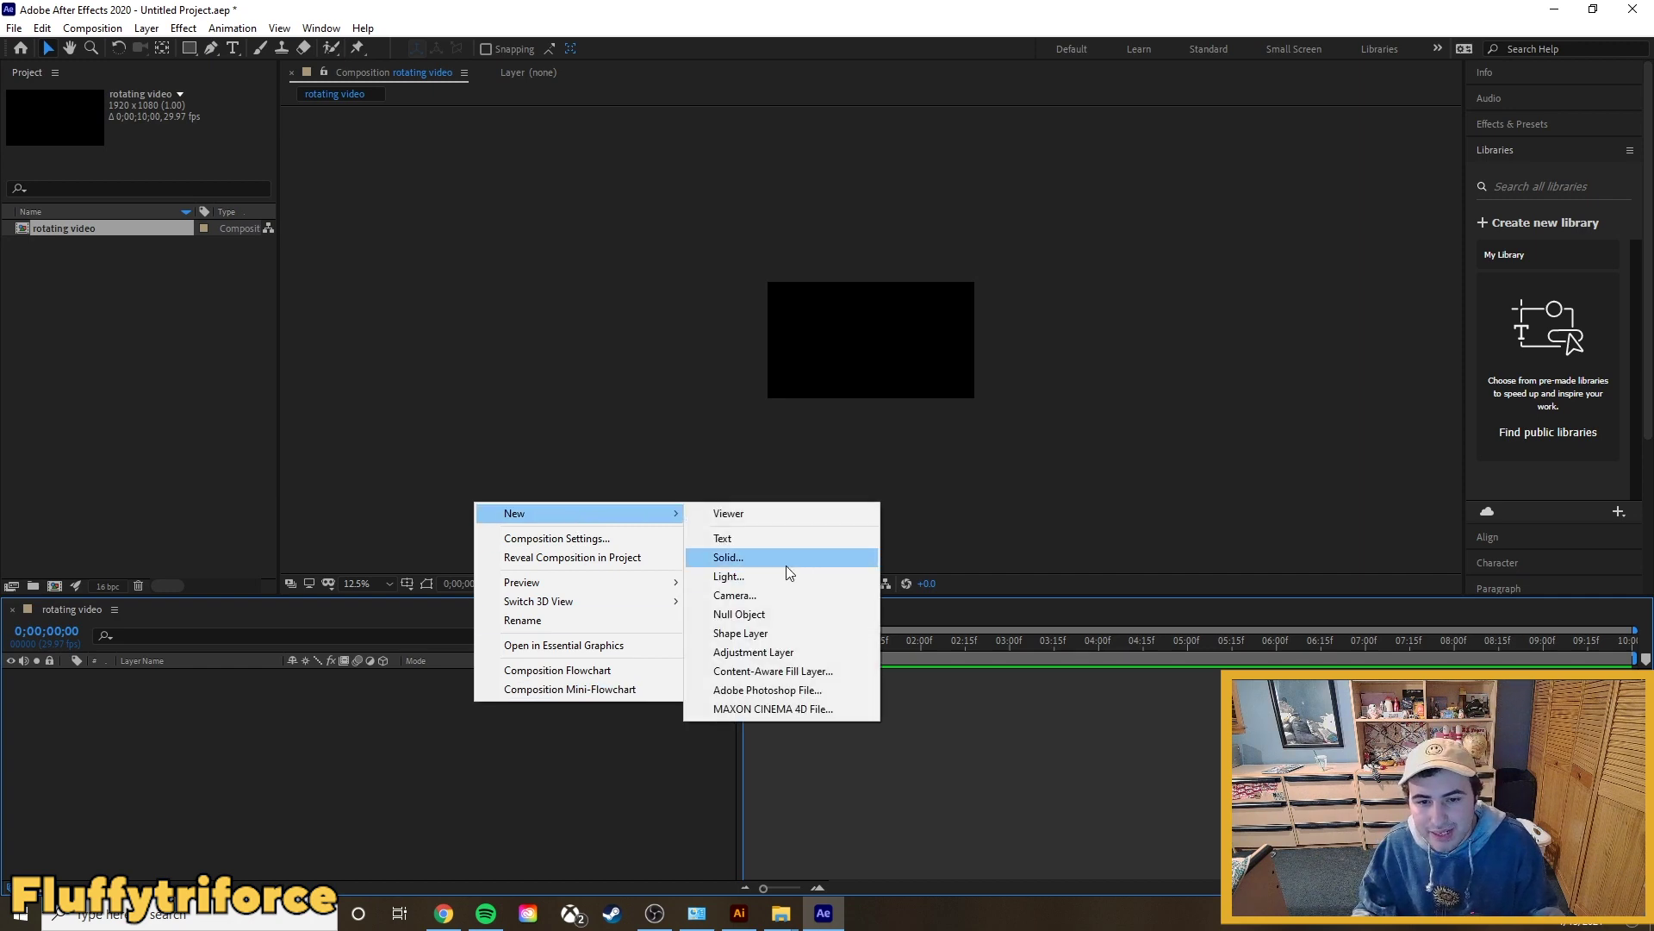
click(734, 557)
text(backgrou)
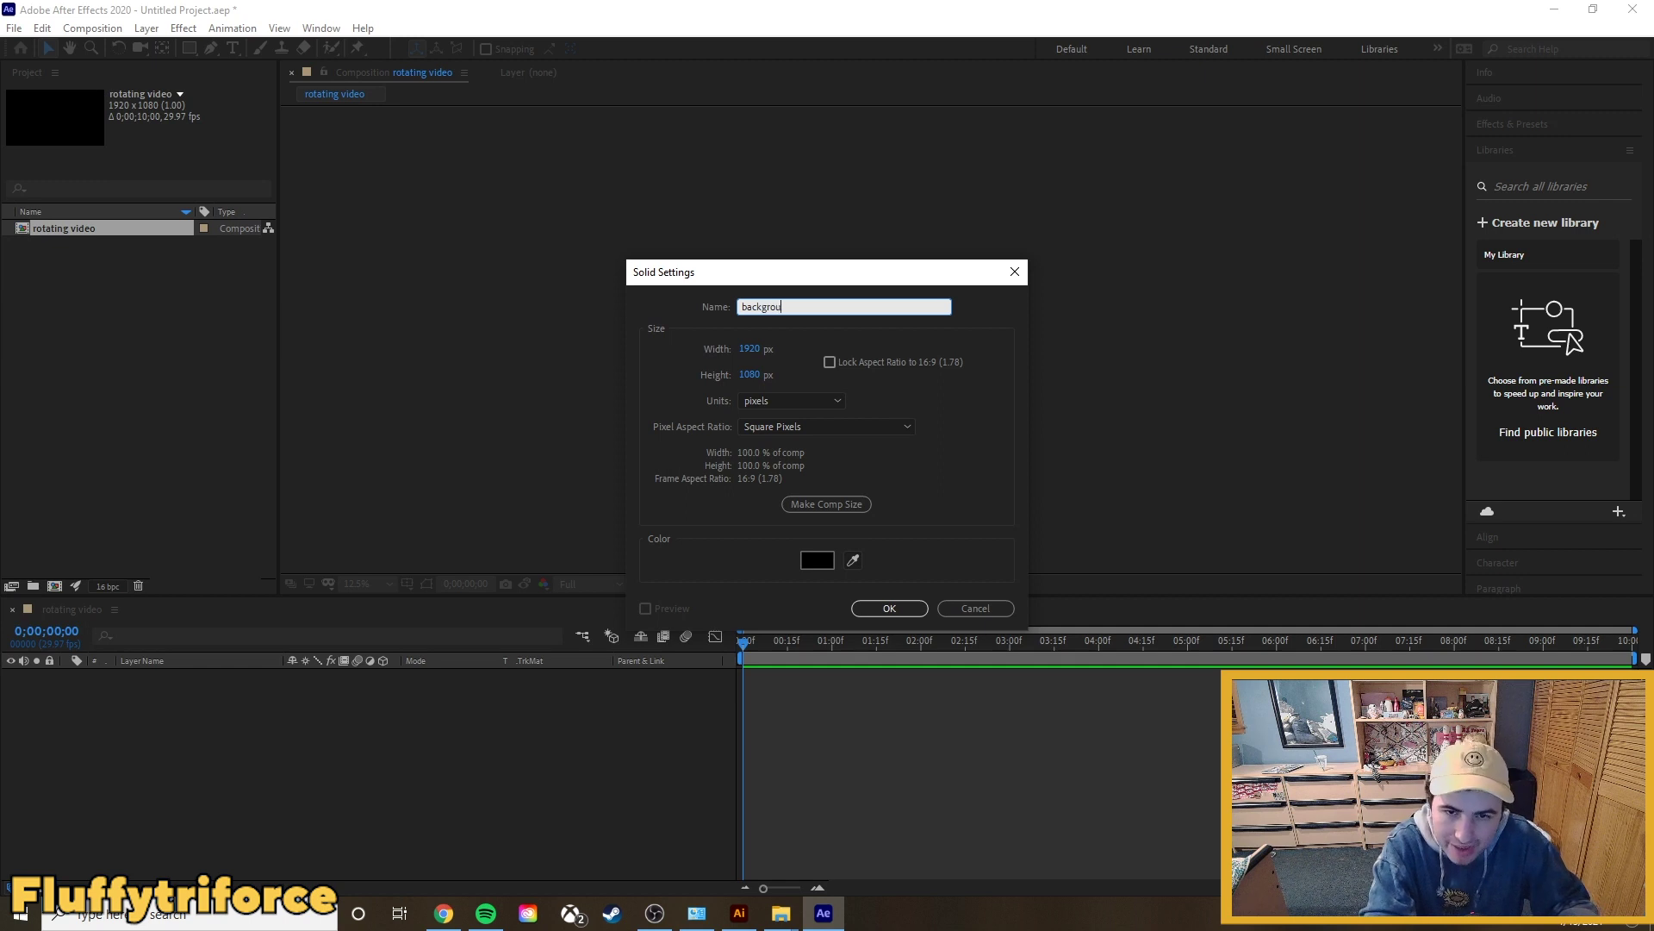
text(nd)
key(Return)
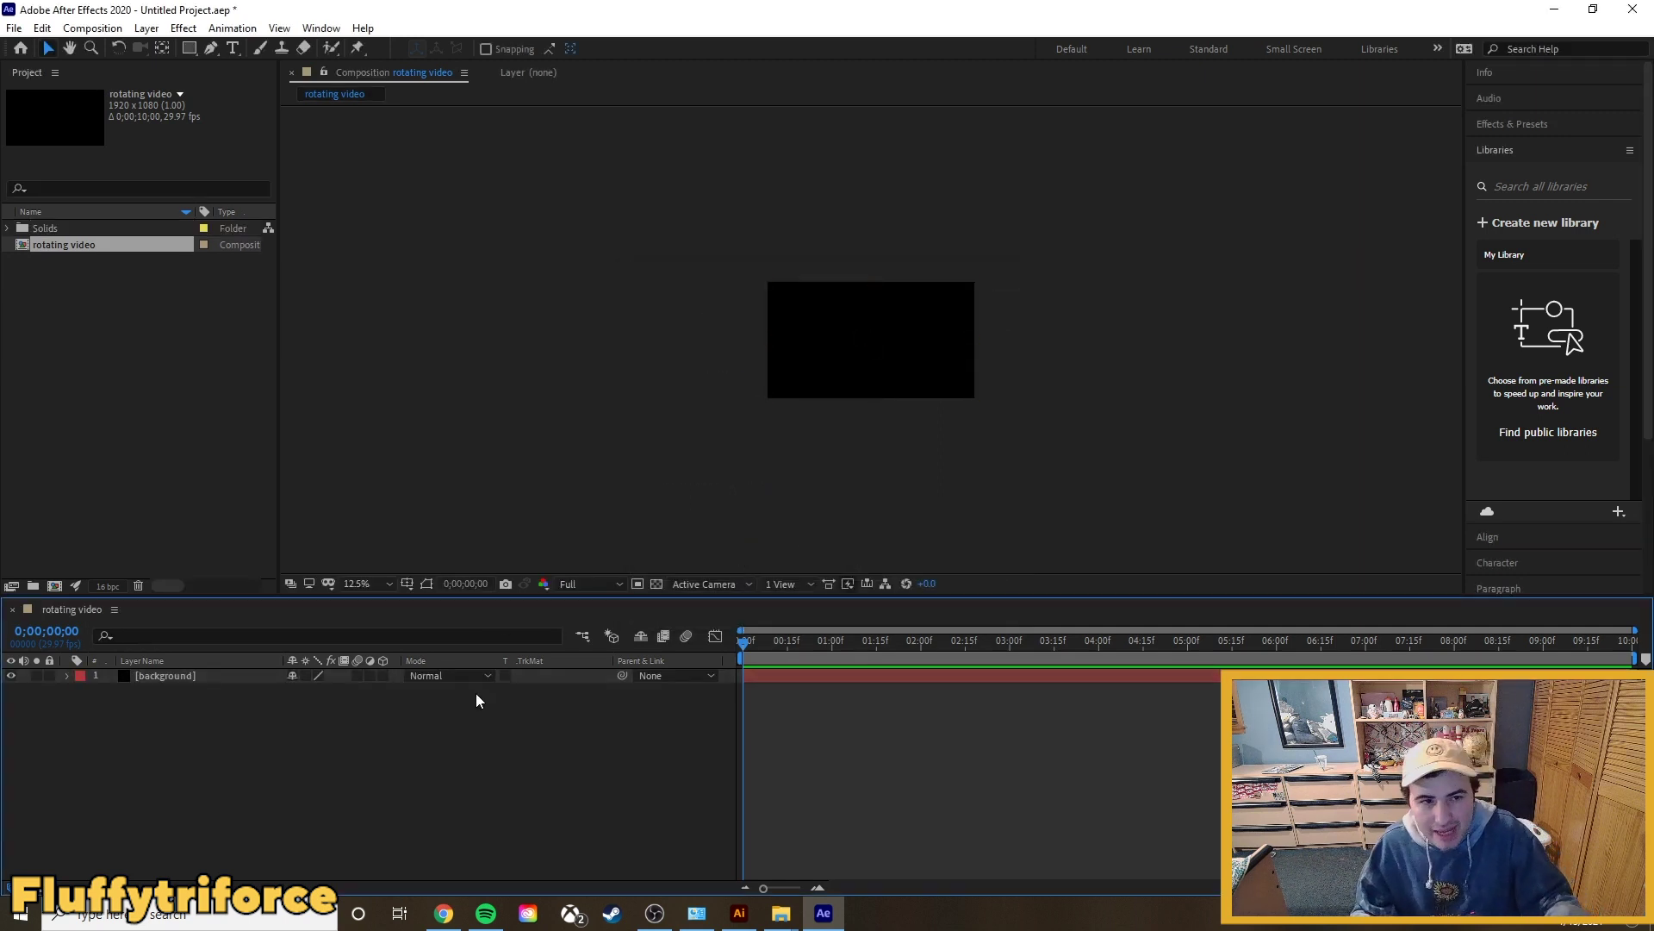
Step: Import the Asset 17happyface PNG and add it to the 'rotating video' composition
right_click(183, 372)
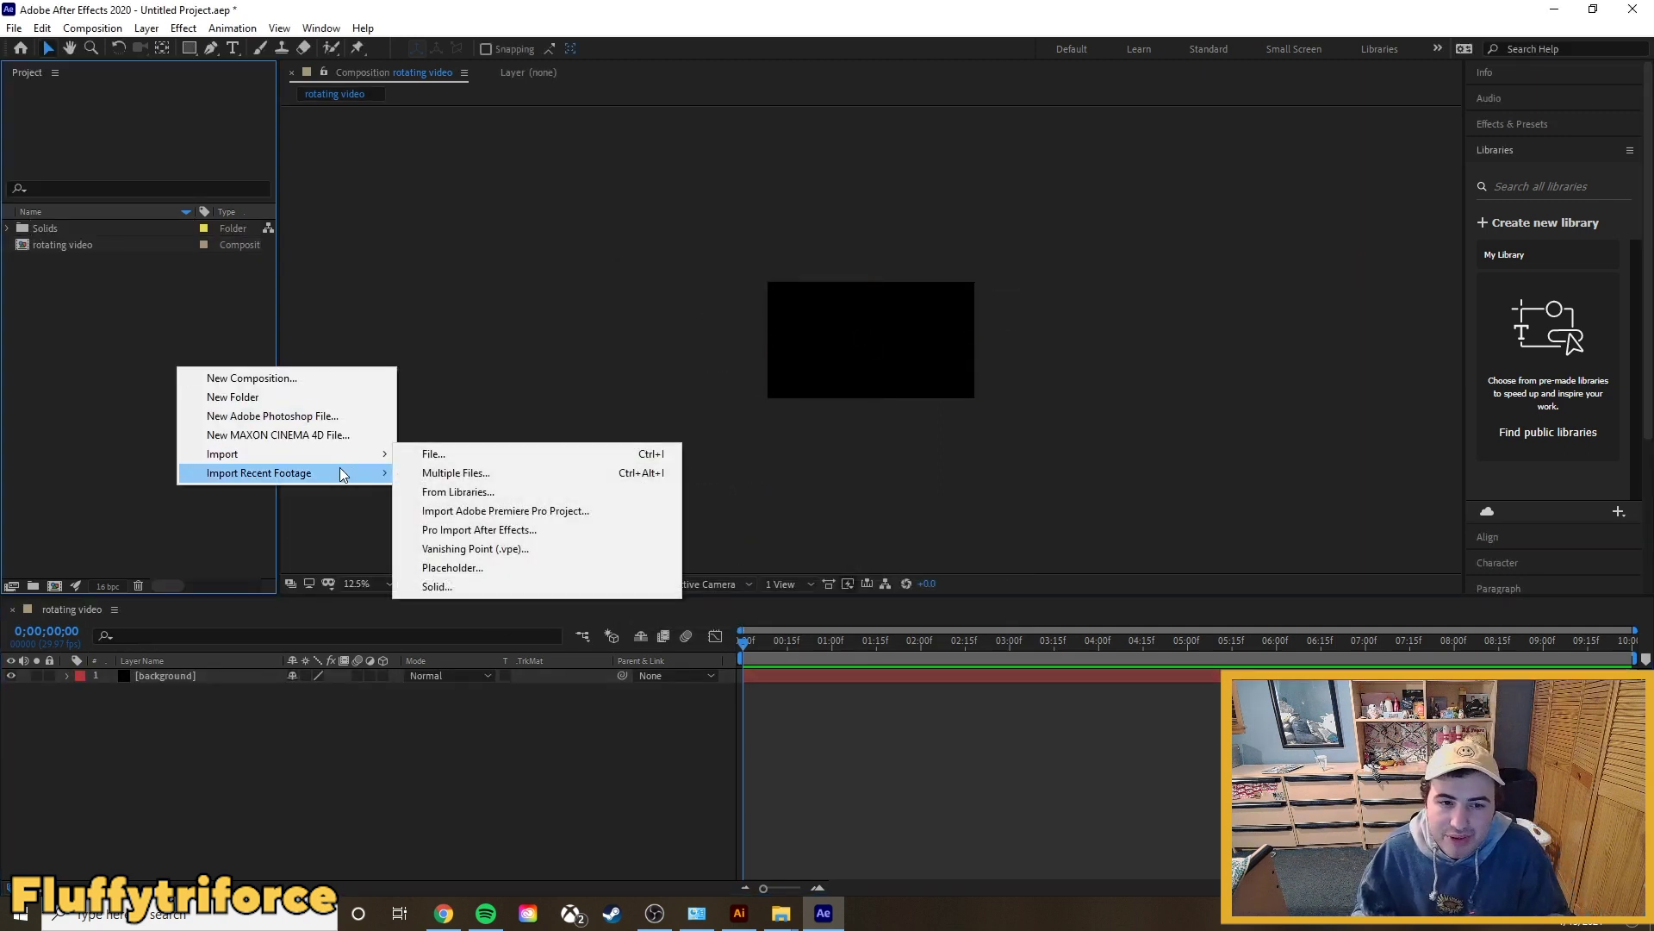
click(509, 457)
click(214, 209)
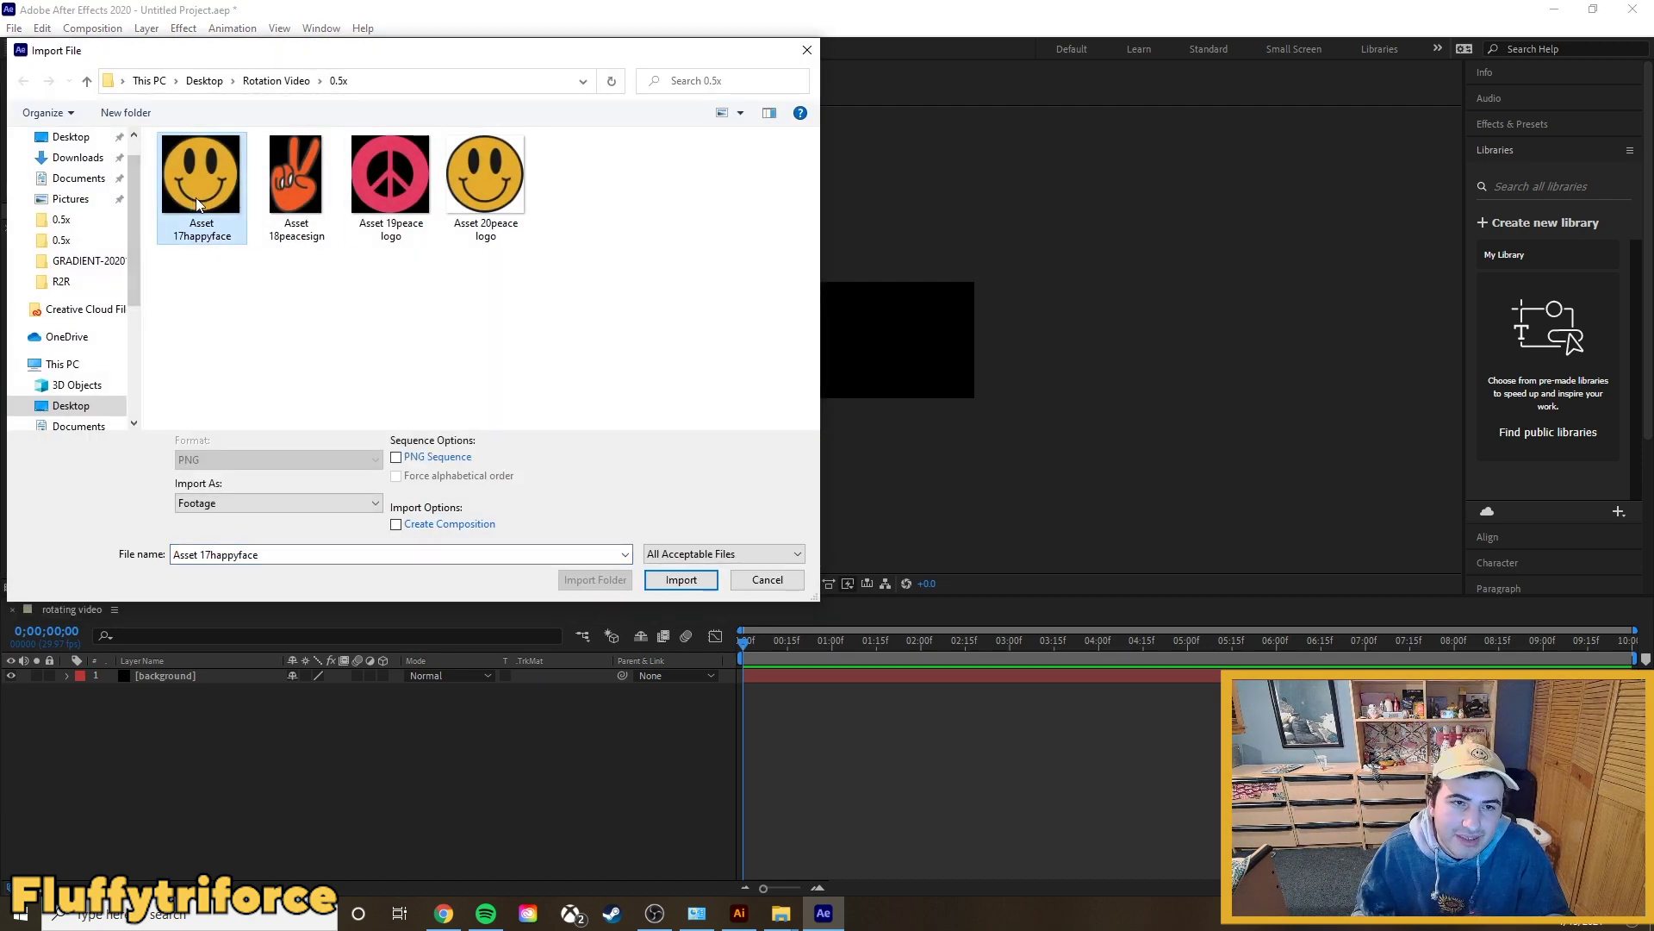
click(681, 580)
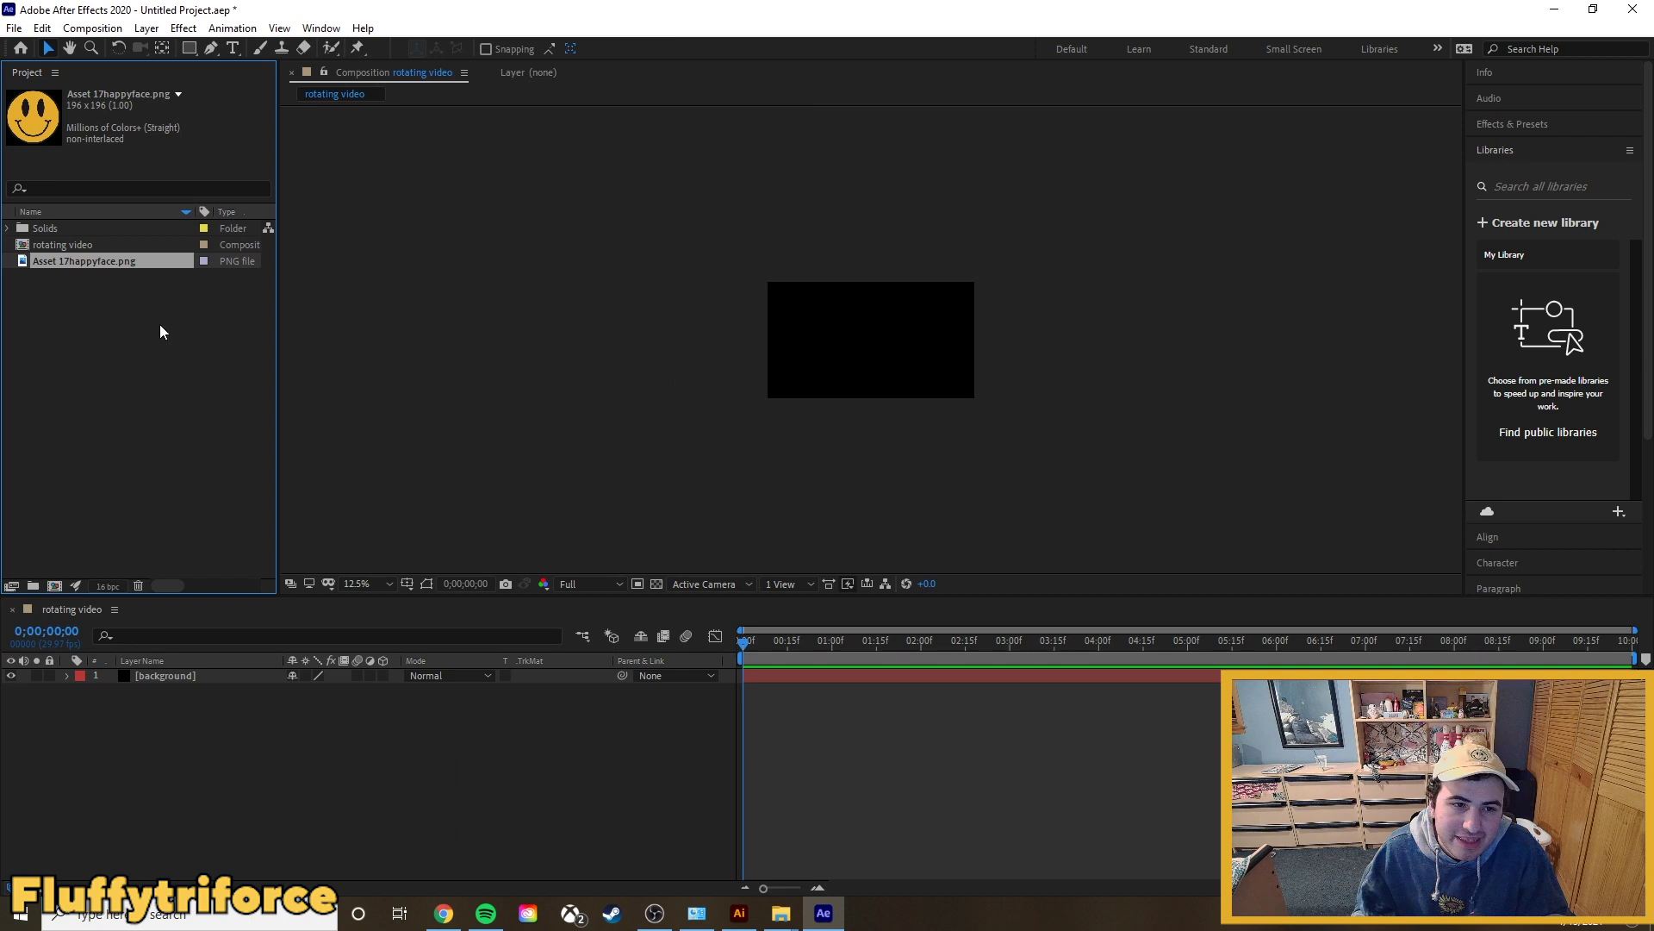
drag(112, 260, 193, 700)
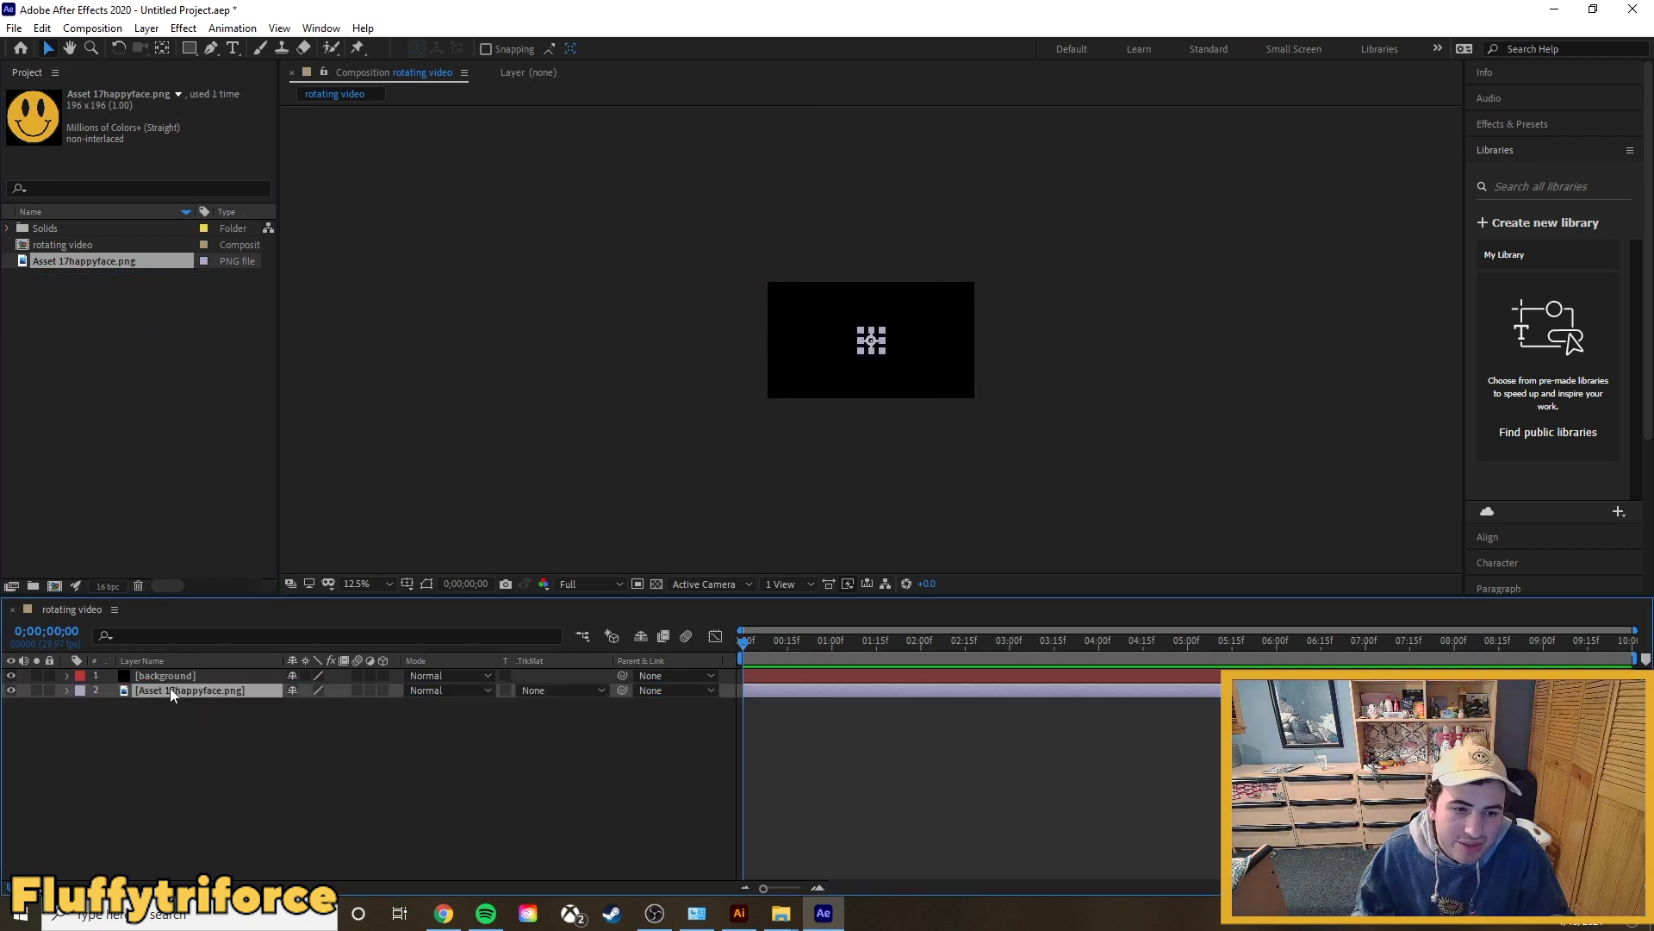
Step: Move the happy face layer above background and scale the smiley up in the centre
click(172, 676)
click(194, 741)
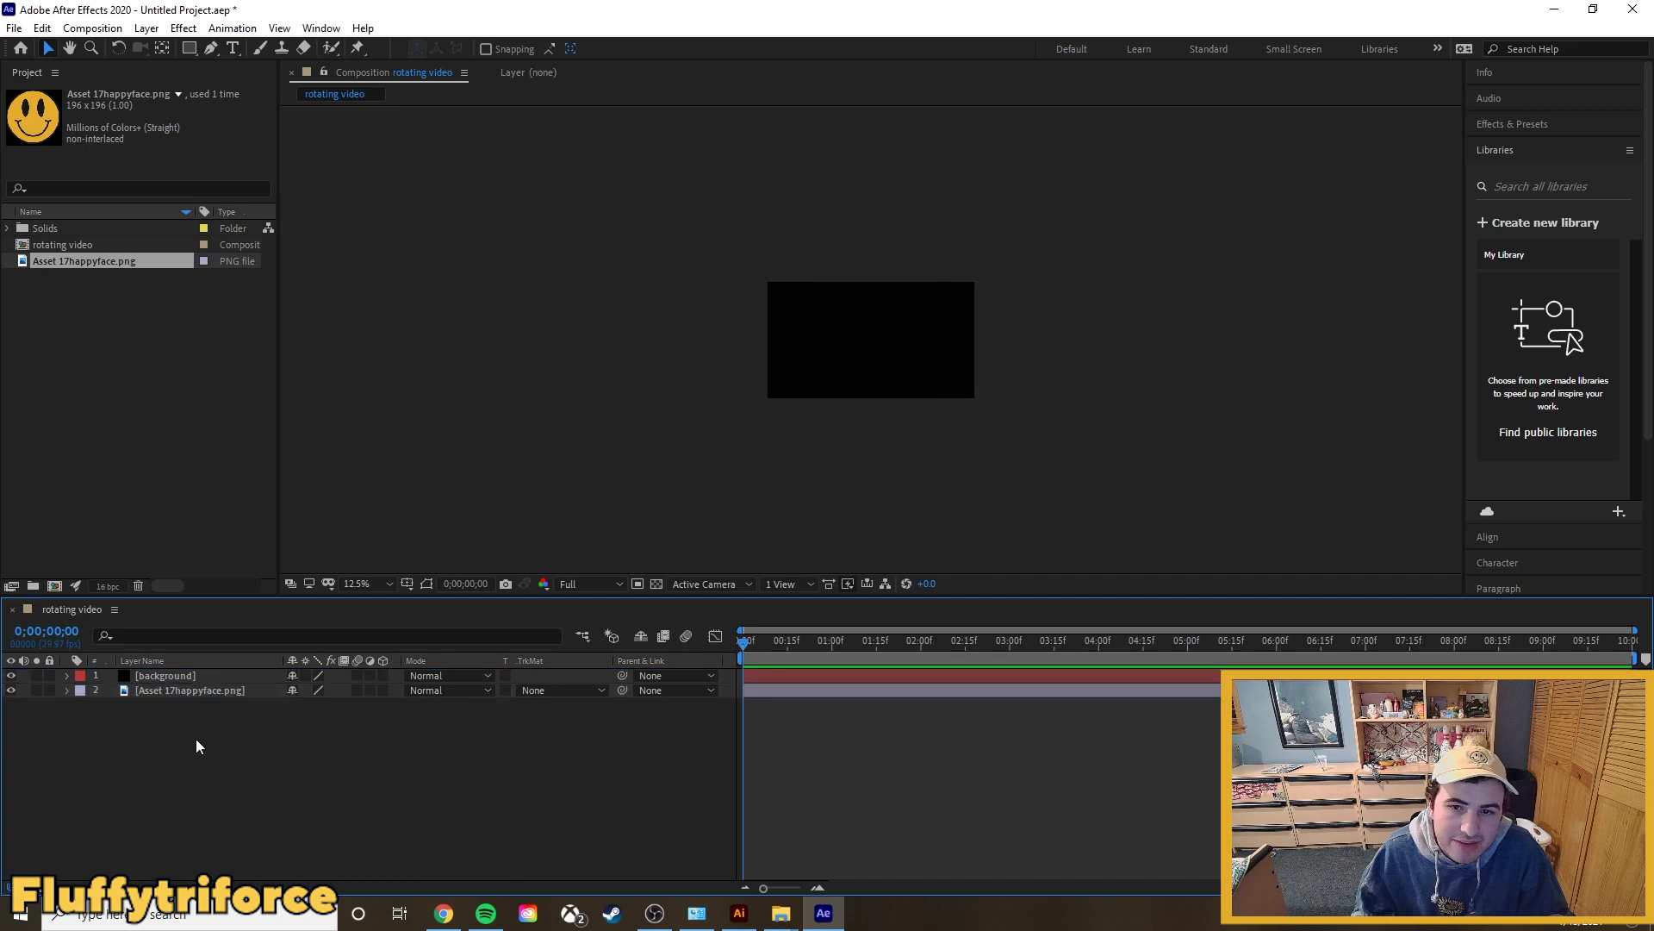
drag(176, 688, 178, 669)
click(377, 538)
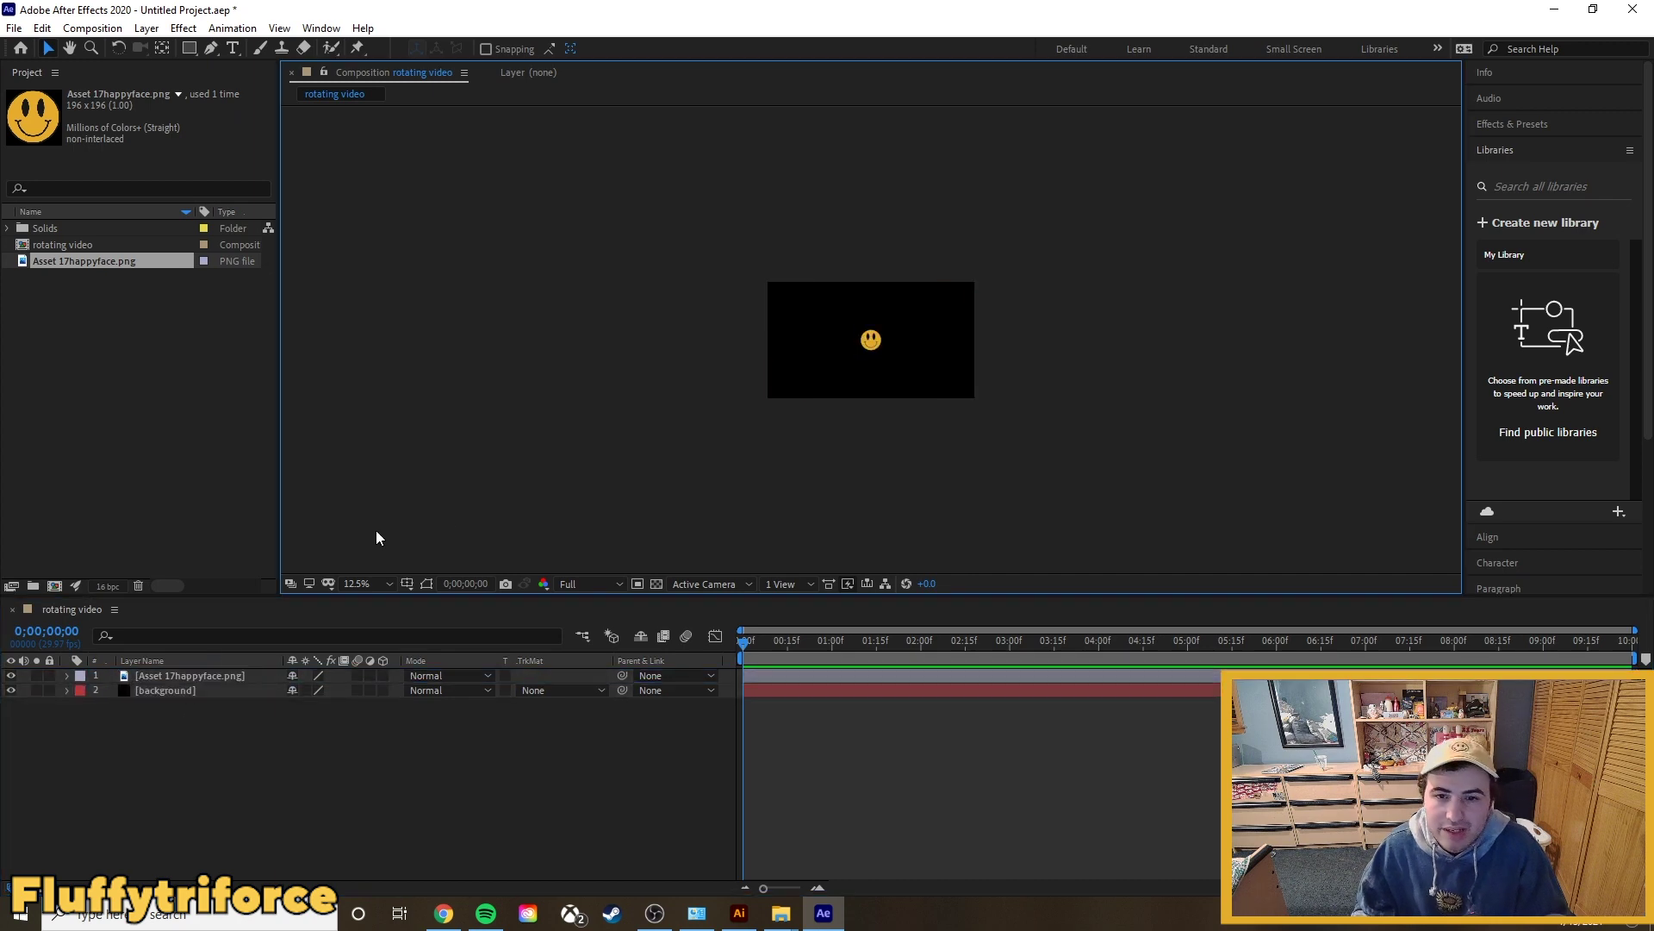
click(220, 672)
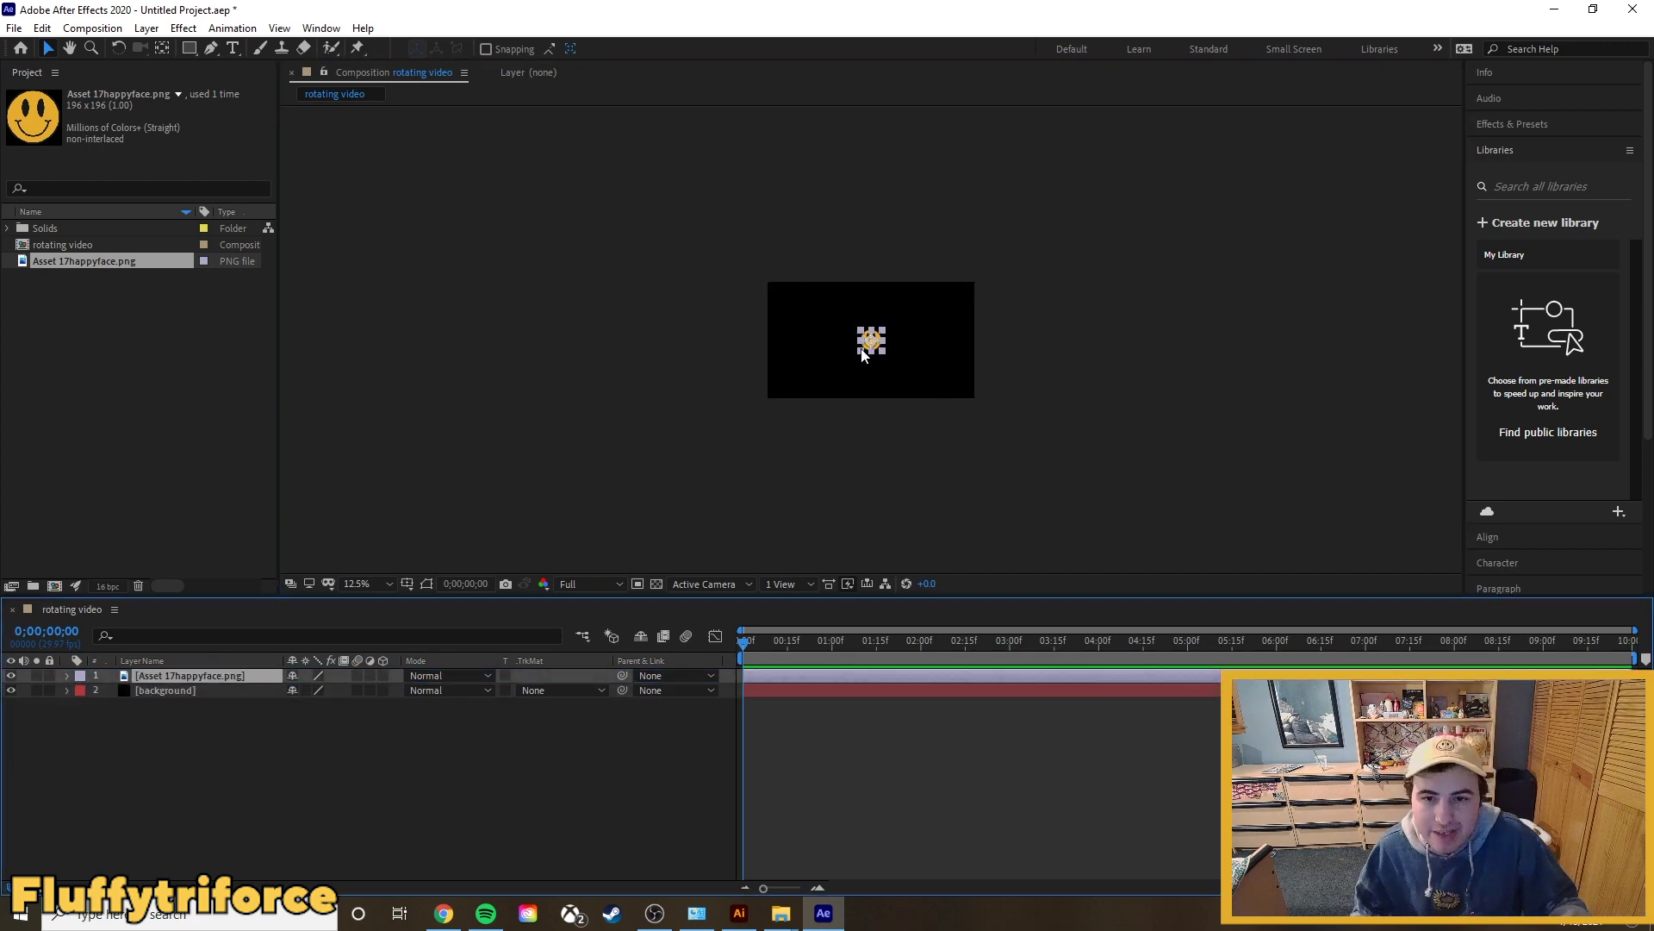
drag(883, 353, 902, 372)
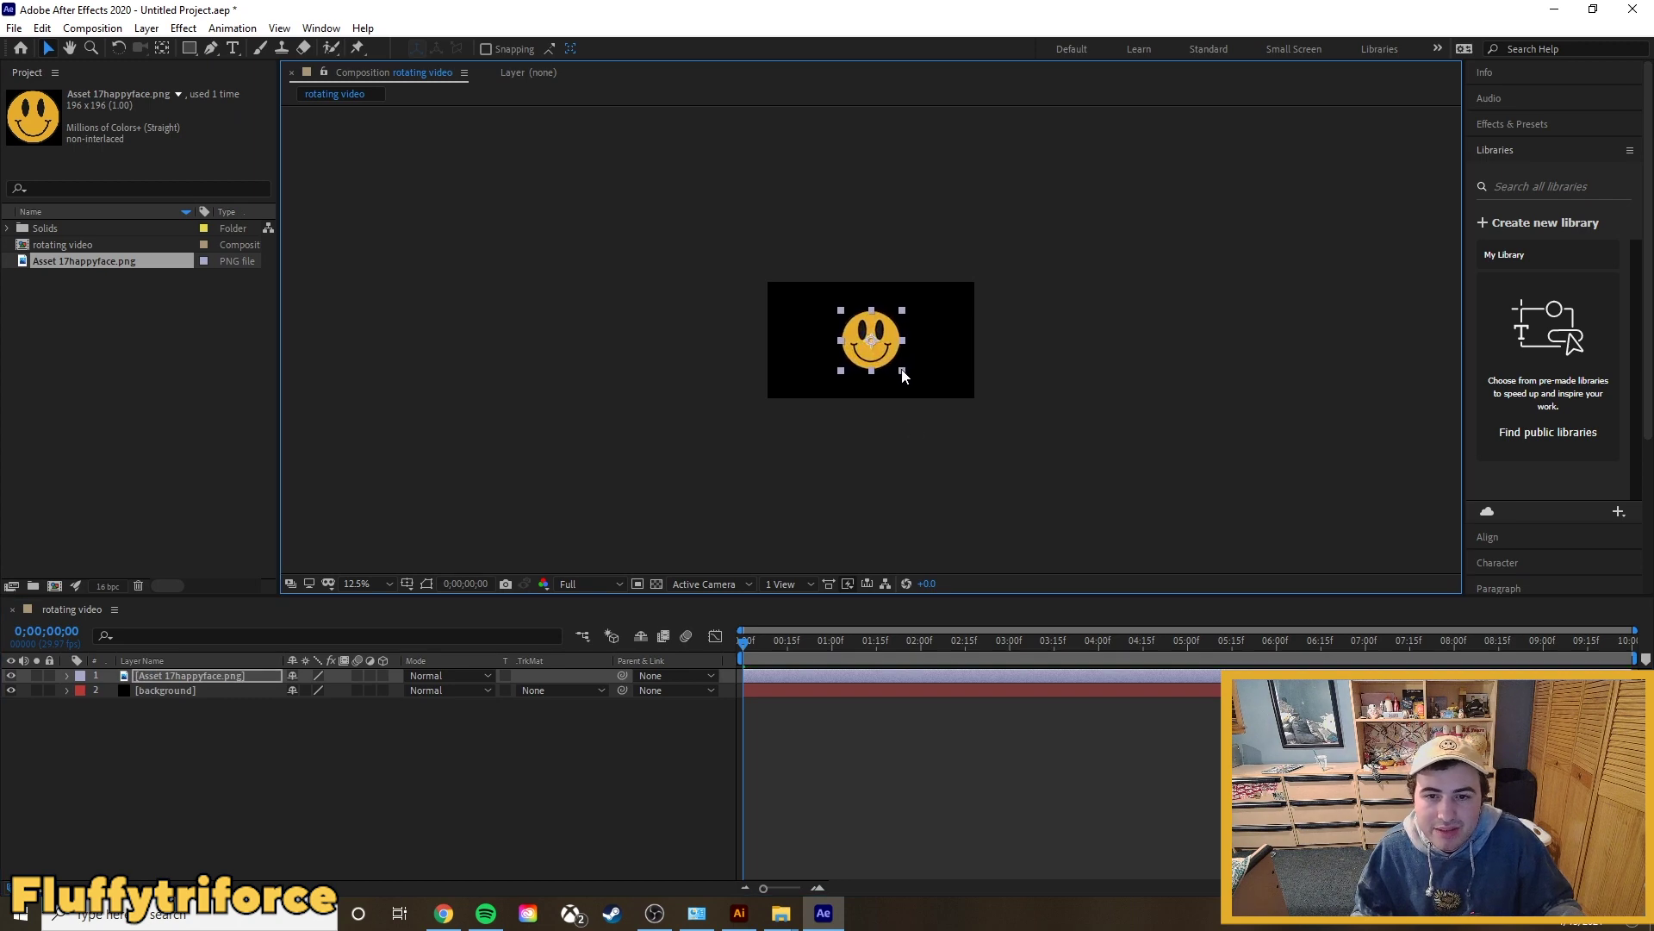
click(902, 437)
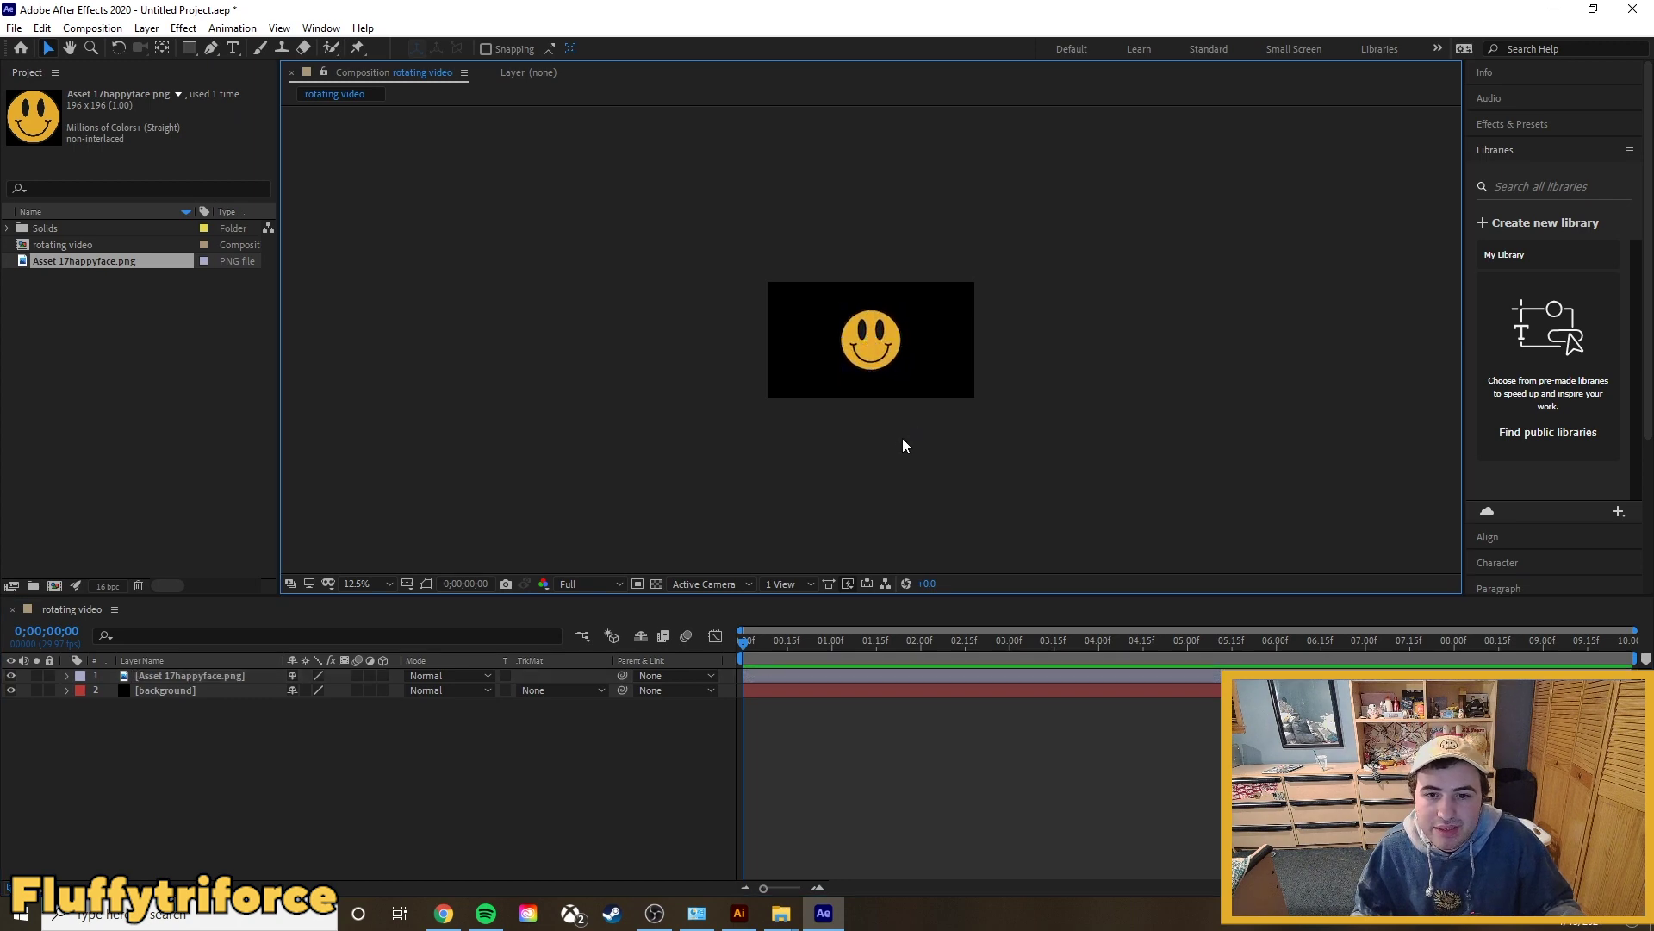
click(173, 677)
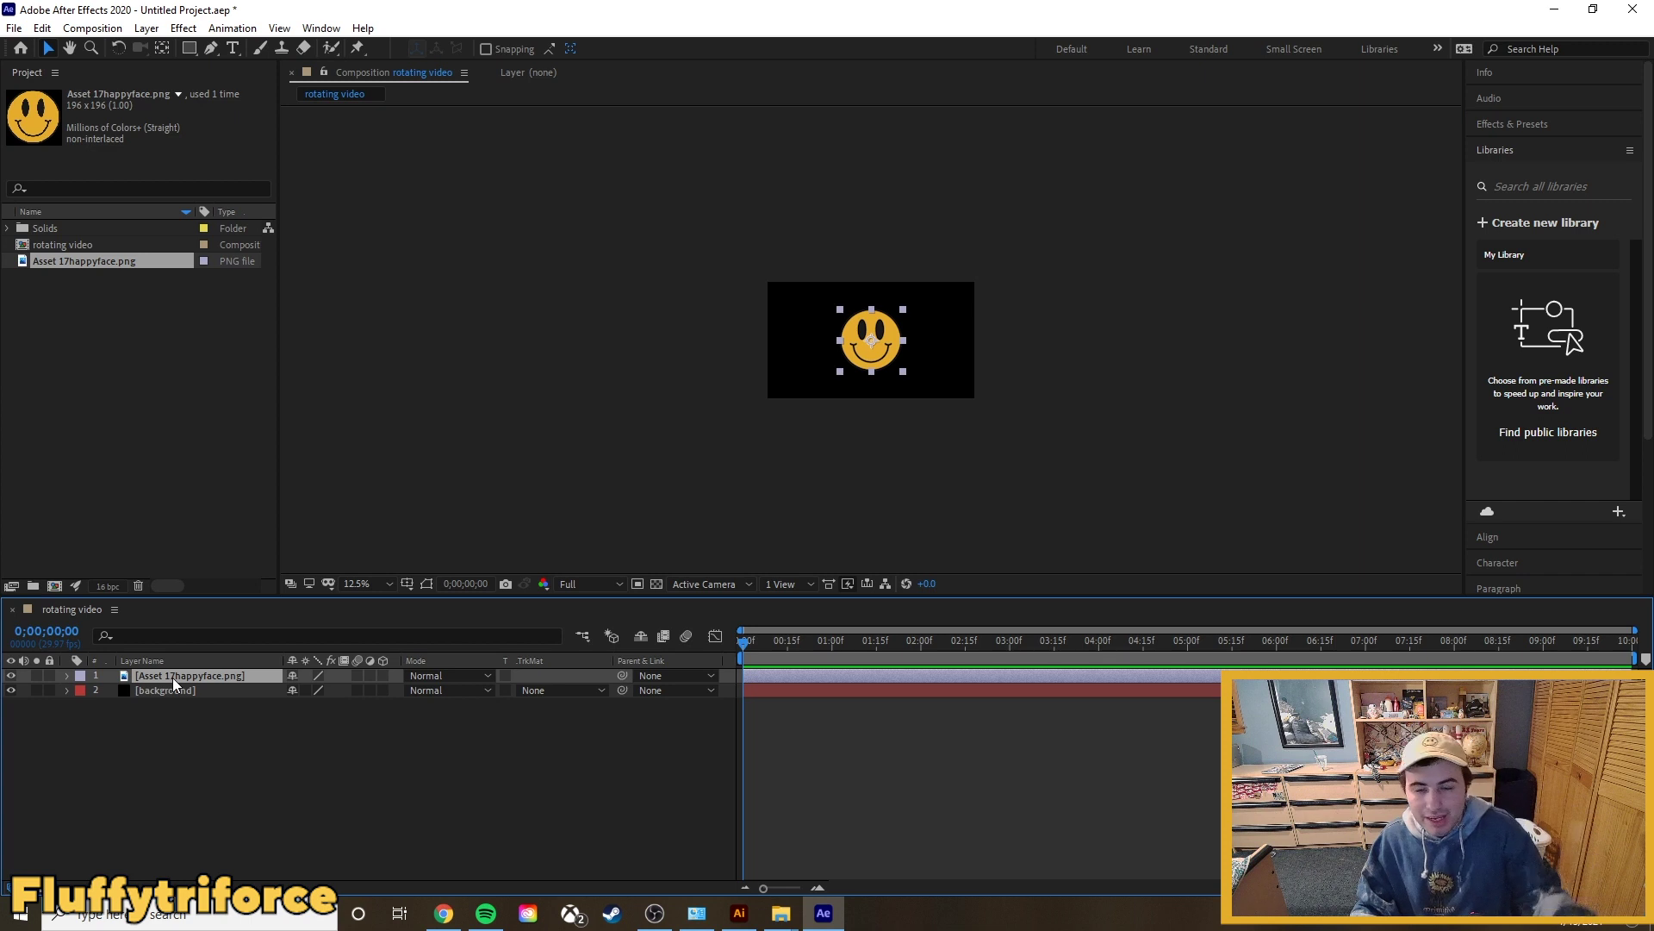
click(451, 471)
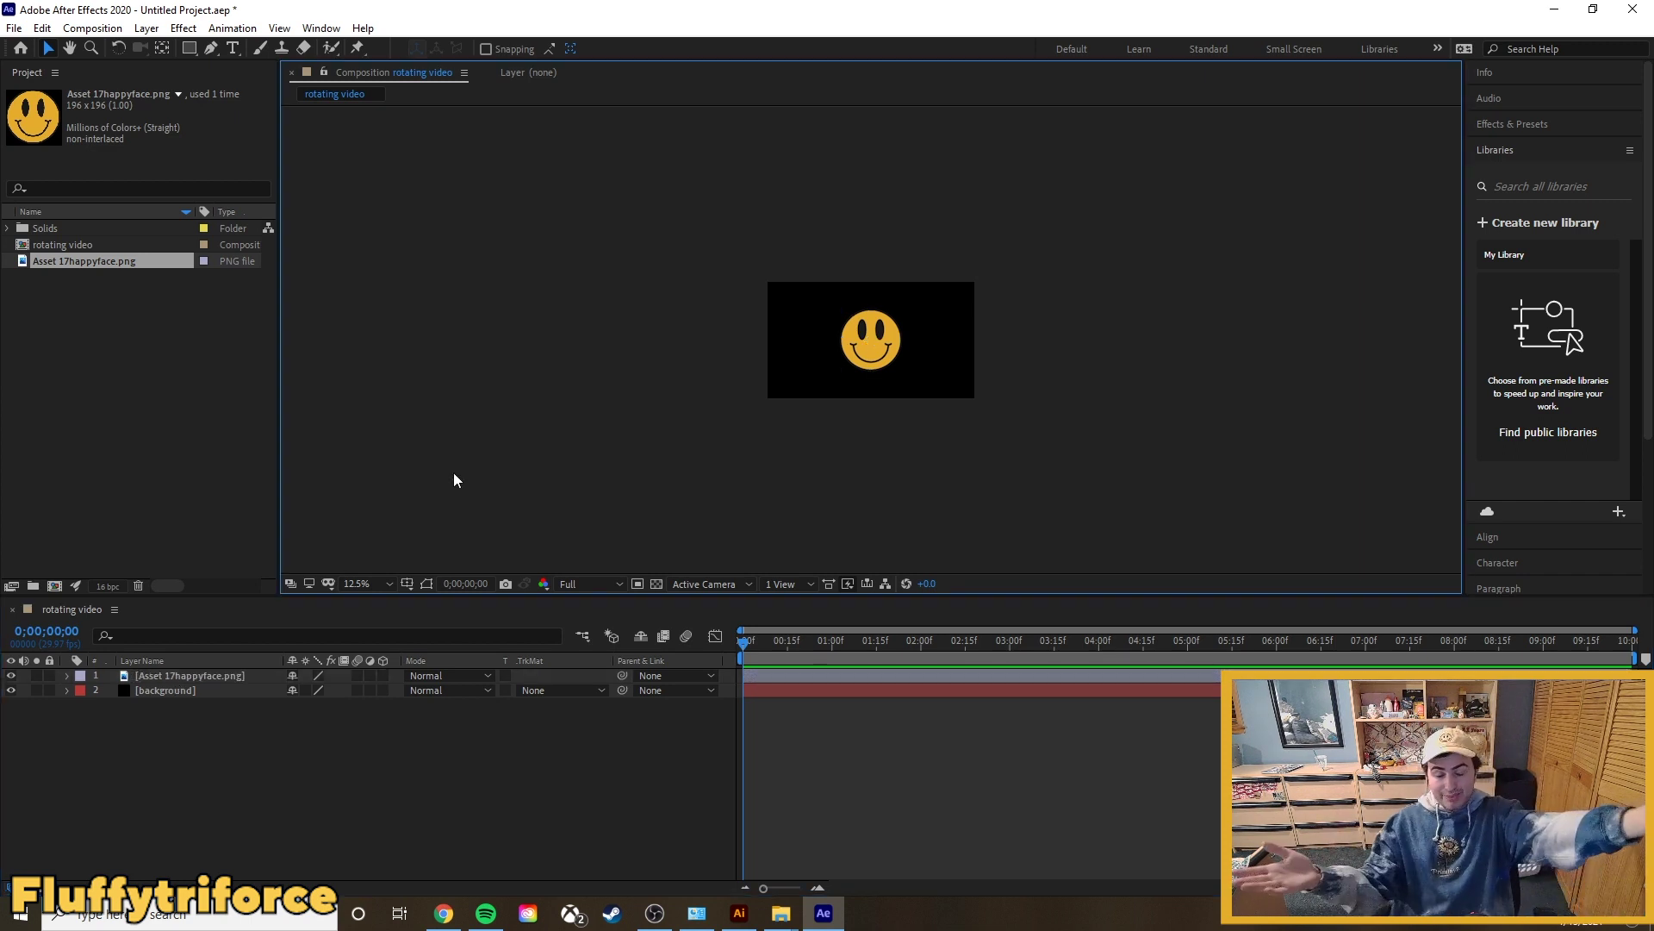
click(229, 677)
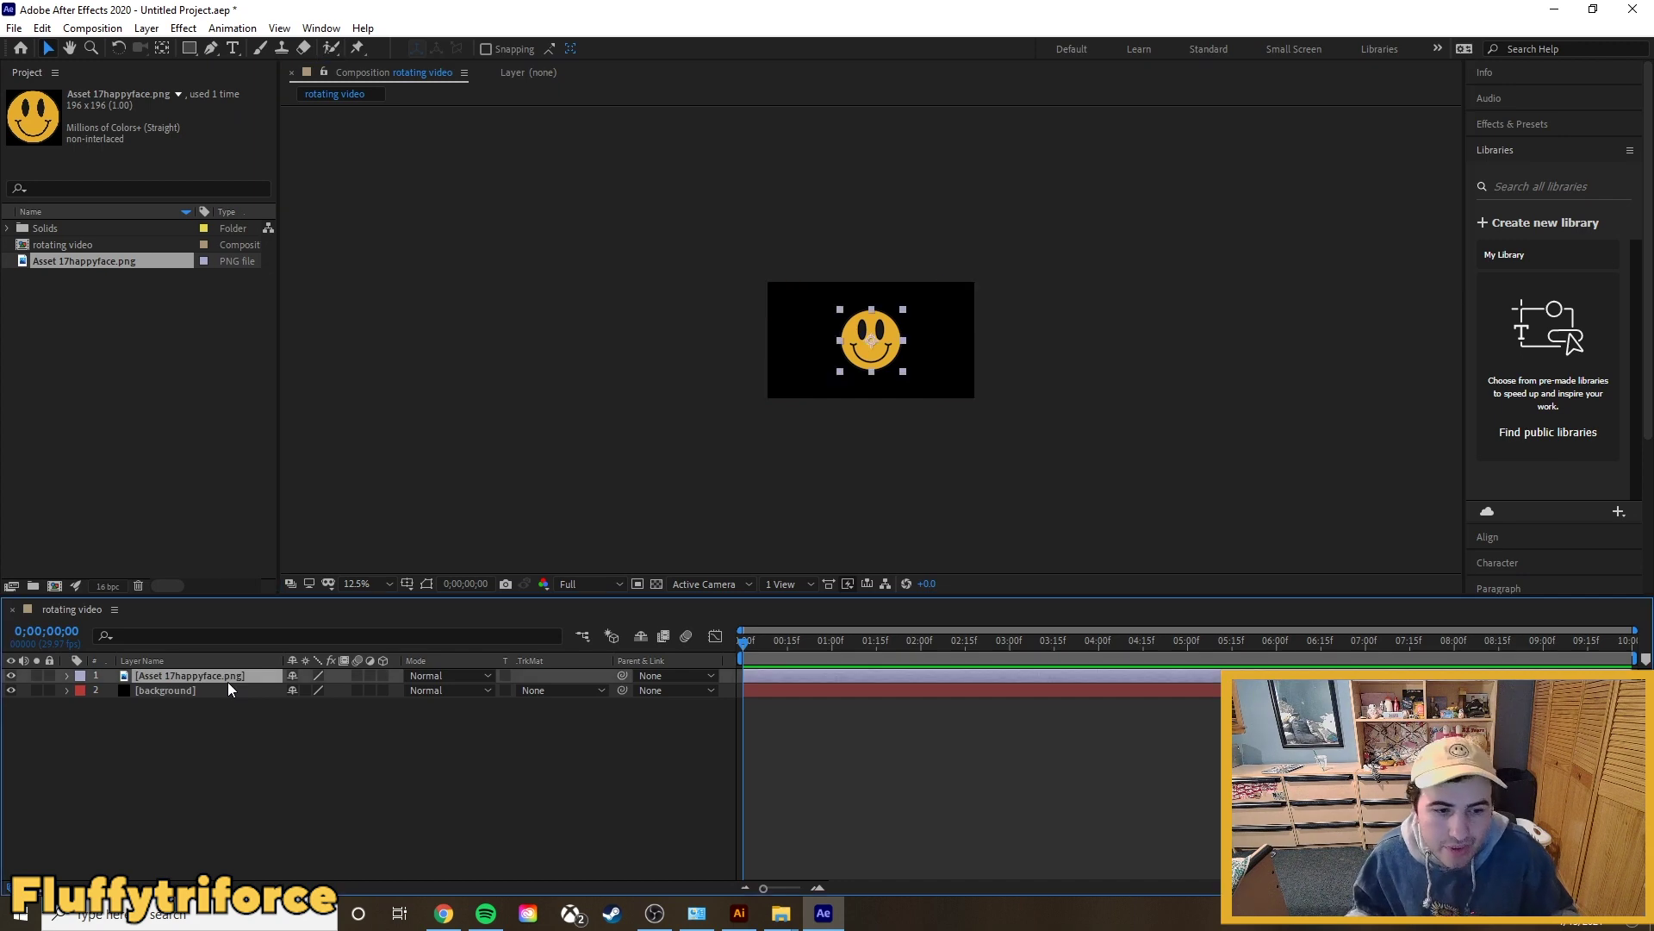
Step: Pre-compose the happy face layer into a composition named 'IMAGE'
right_click(228, 683)
click(288, 588)
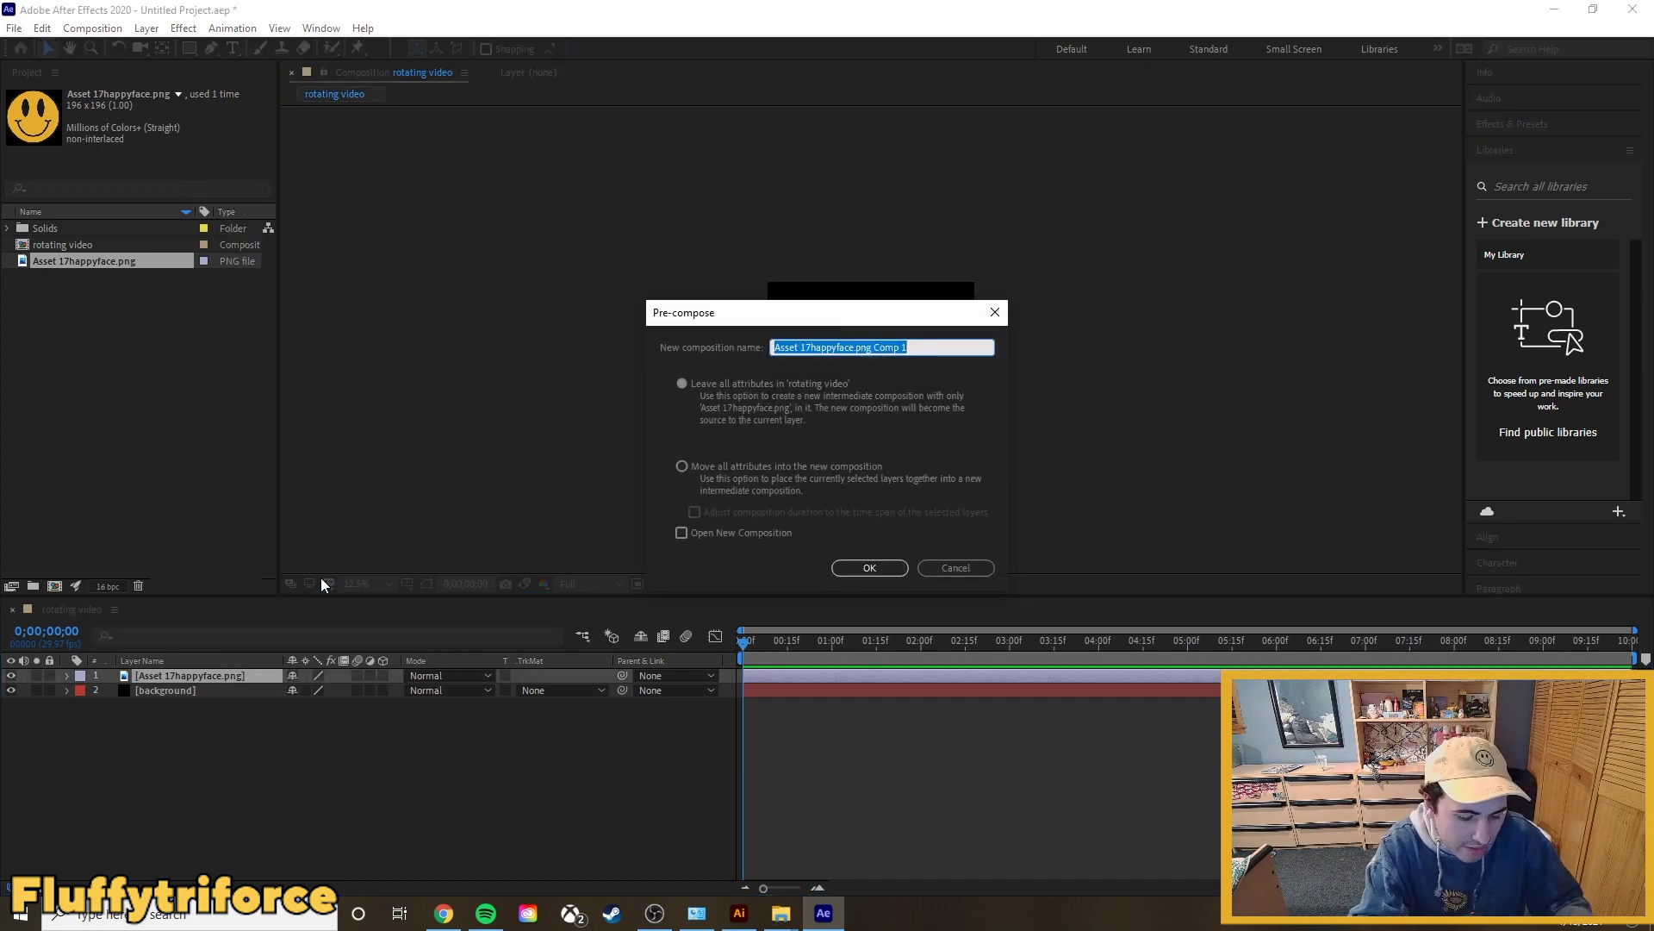
text(IMAGE)
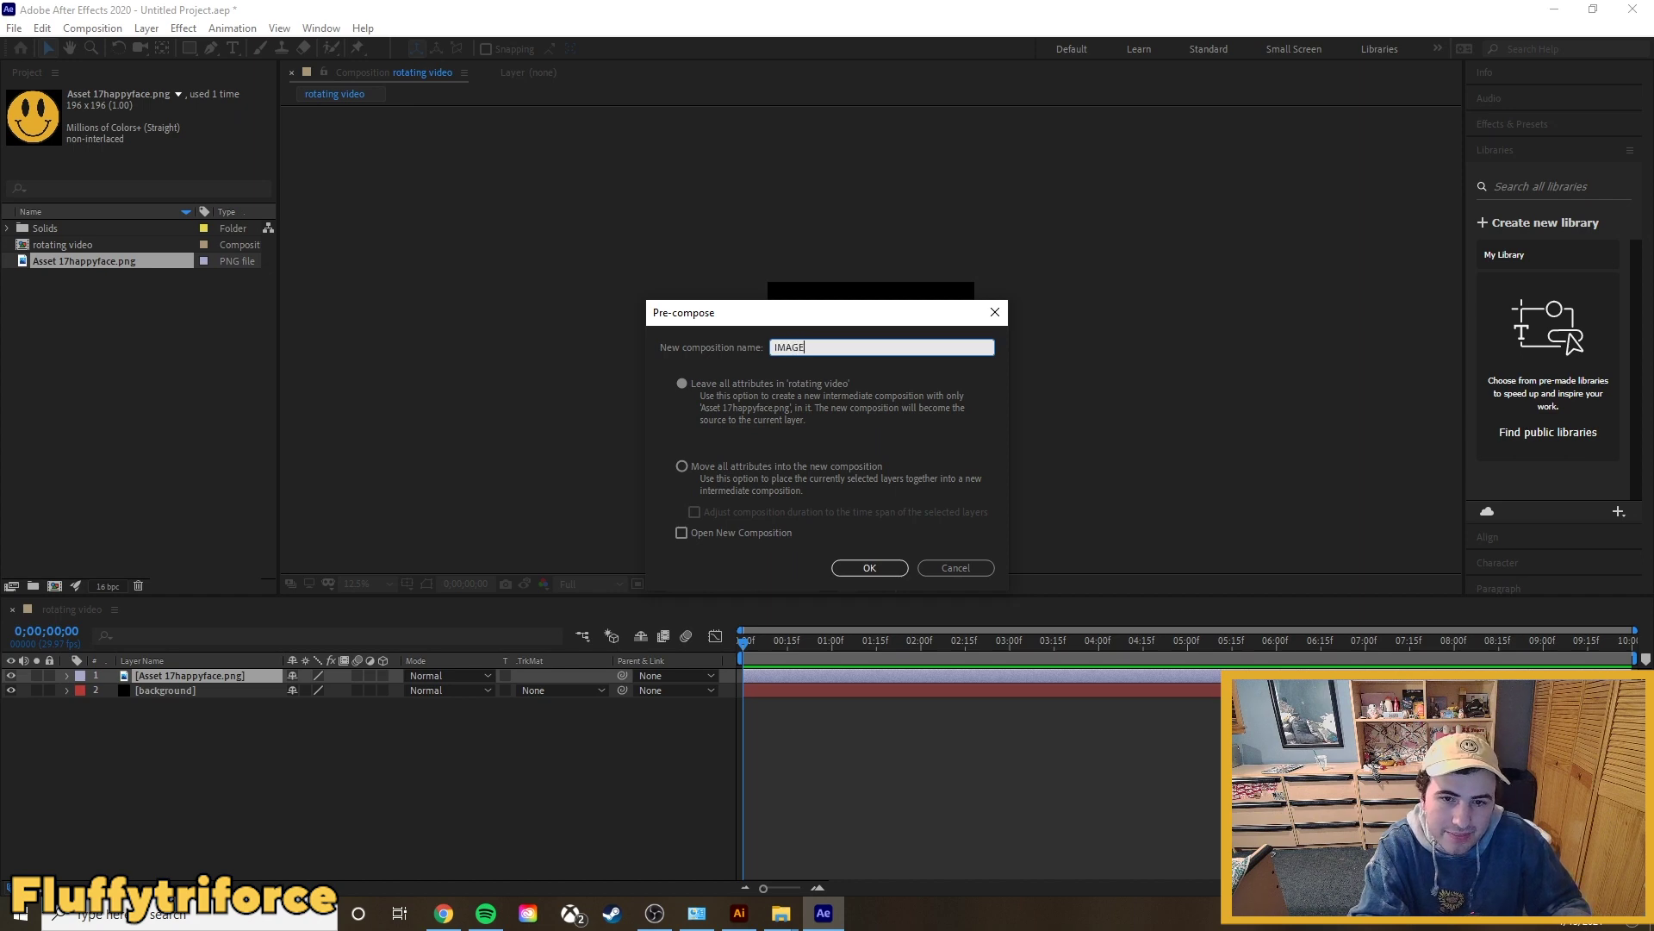
key(Return)
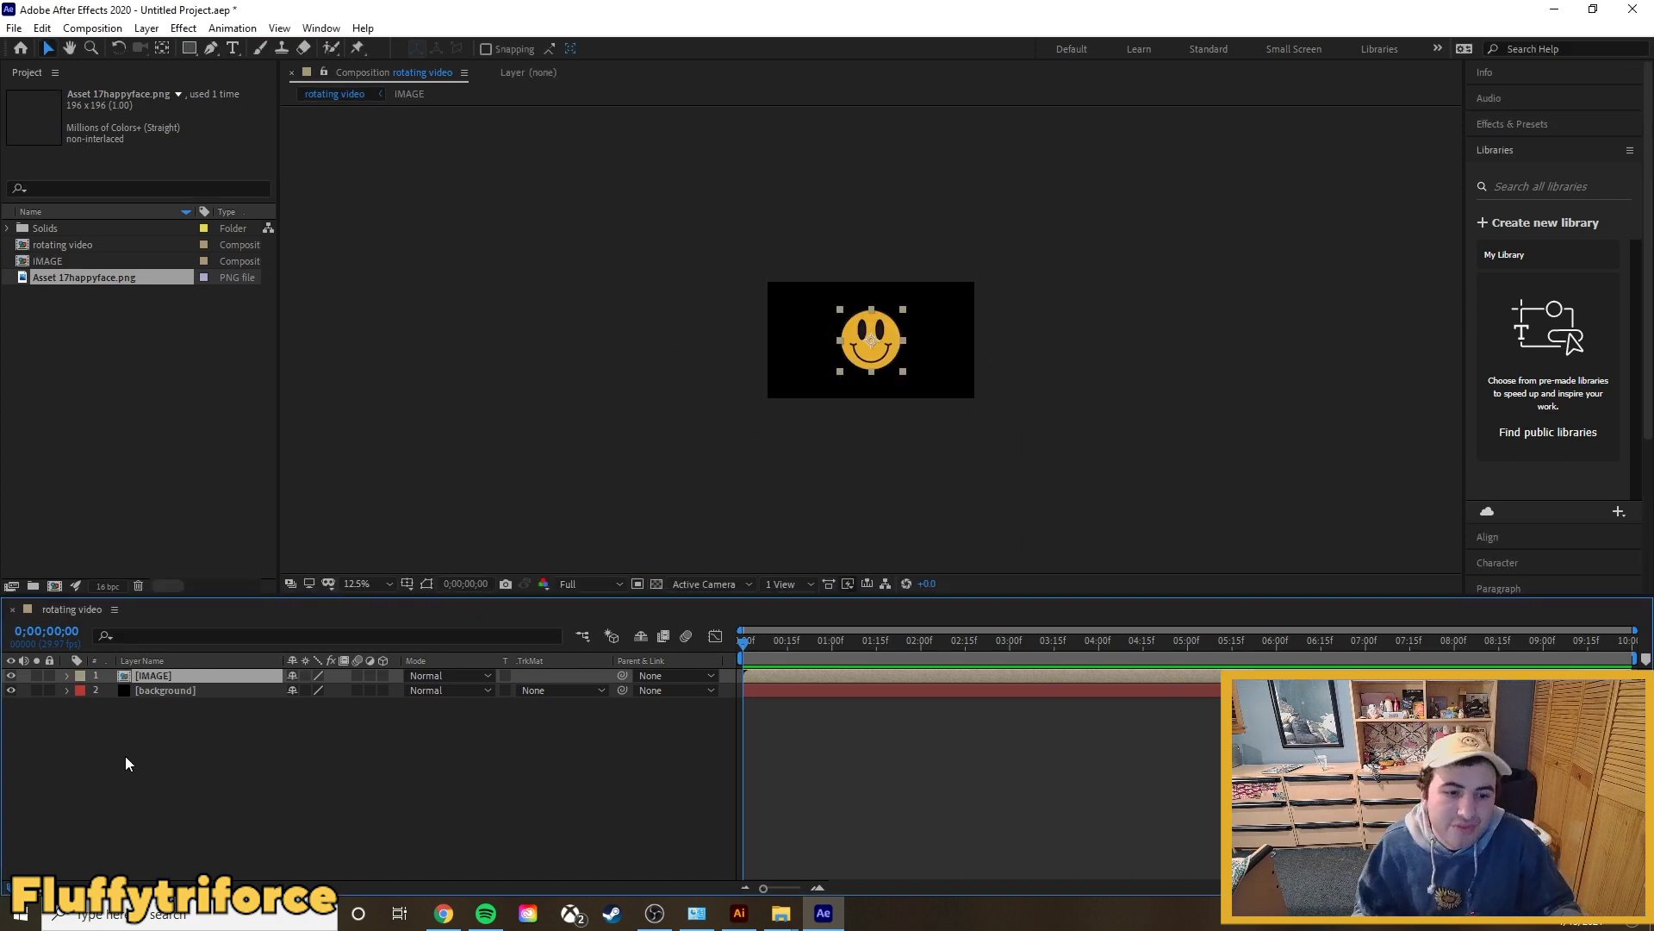
Step: Pre-compose the IMAGE layer into '3D IMAGE' and open that composition
right_click(211, 676)
click(319, 585)
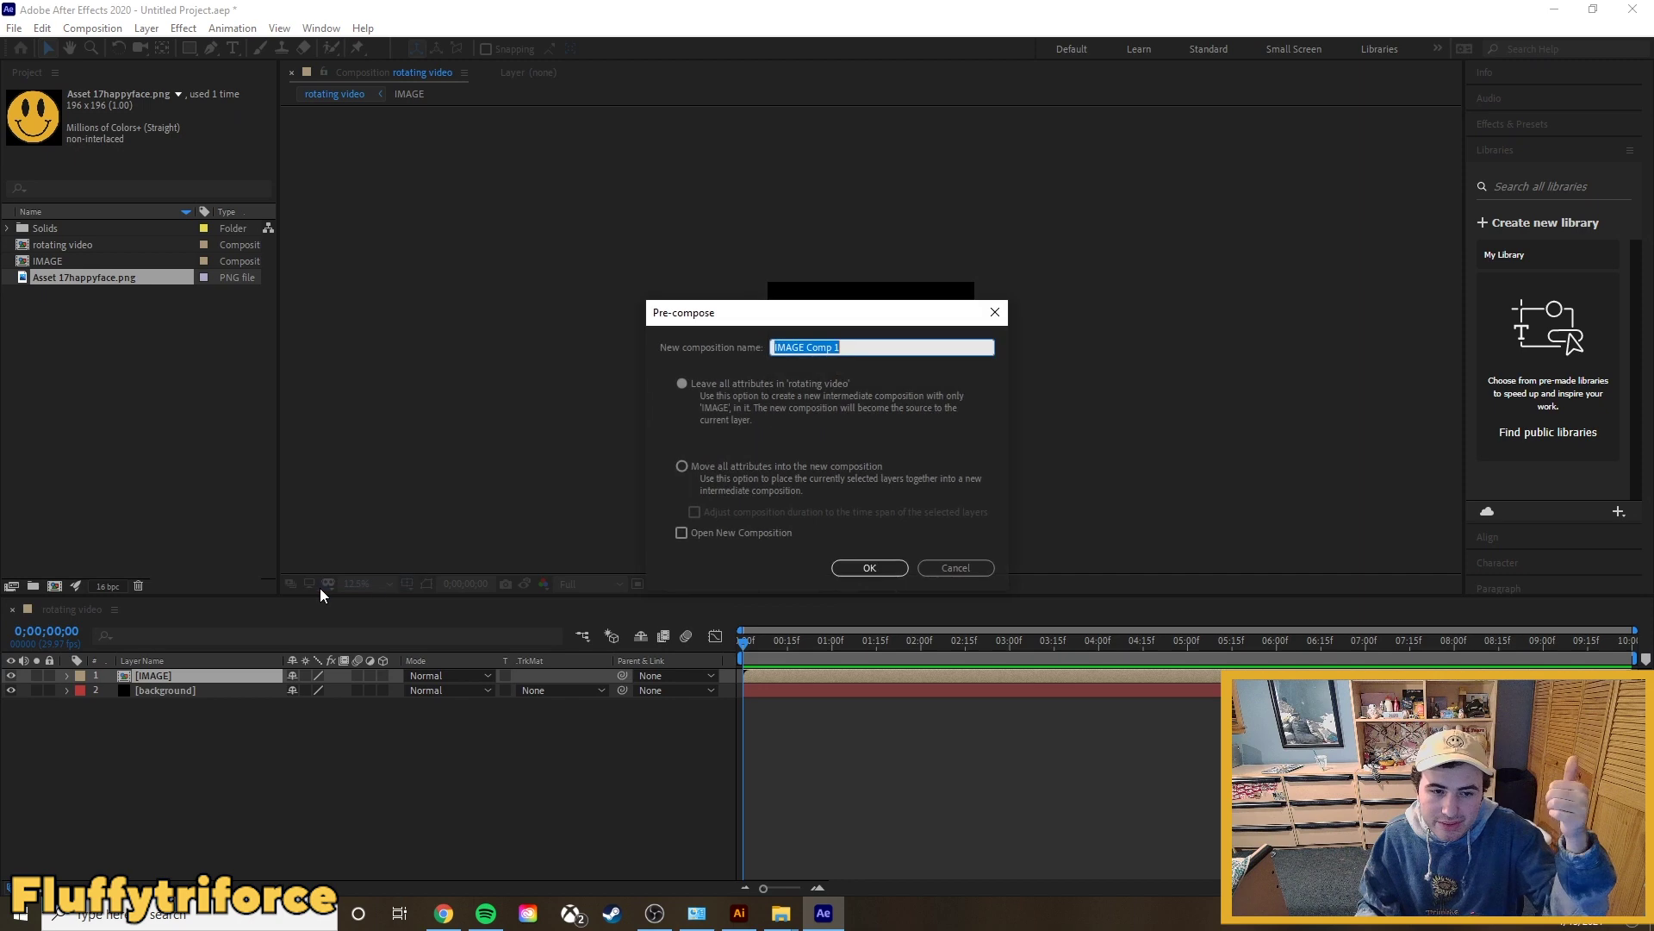
text(3)
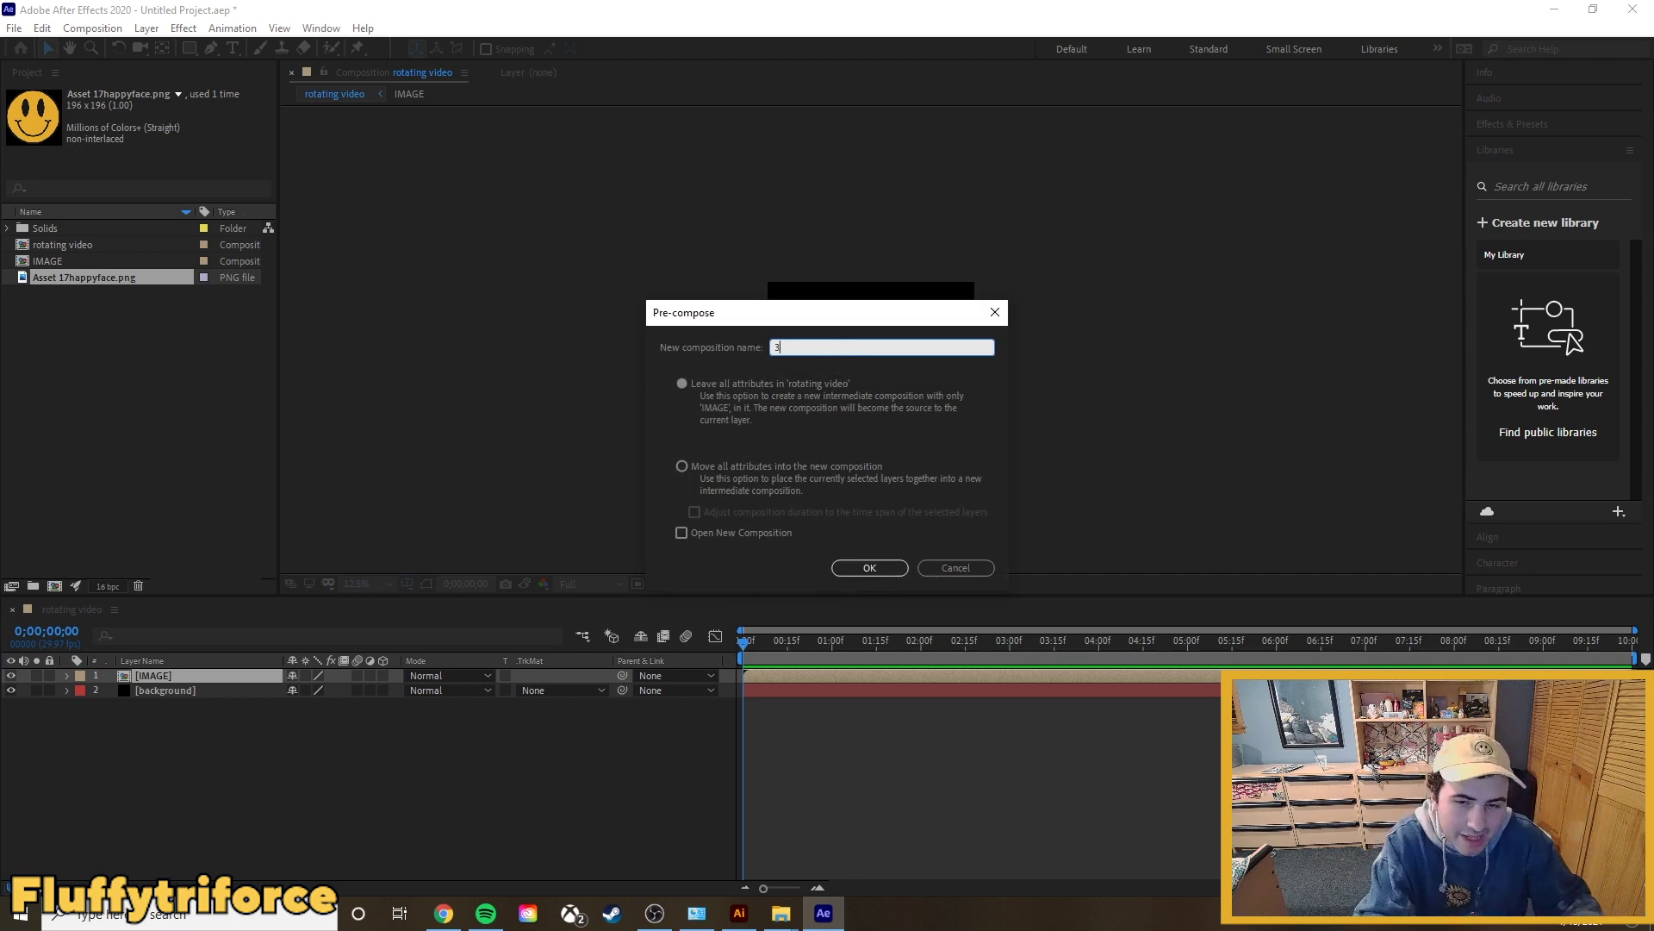
text(D IMAGE)
key(Return)
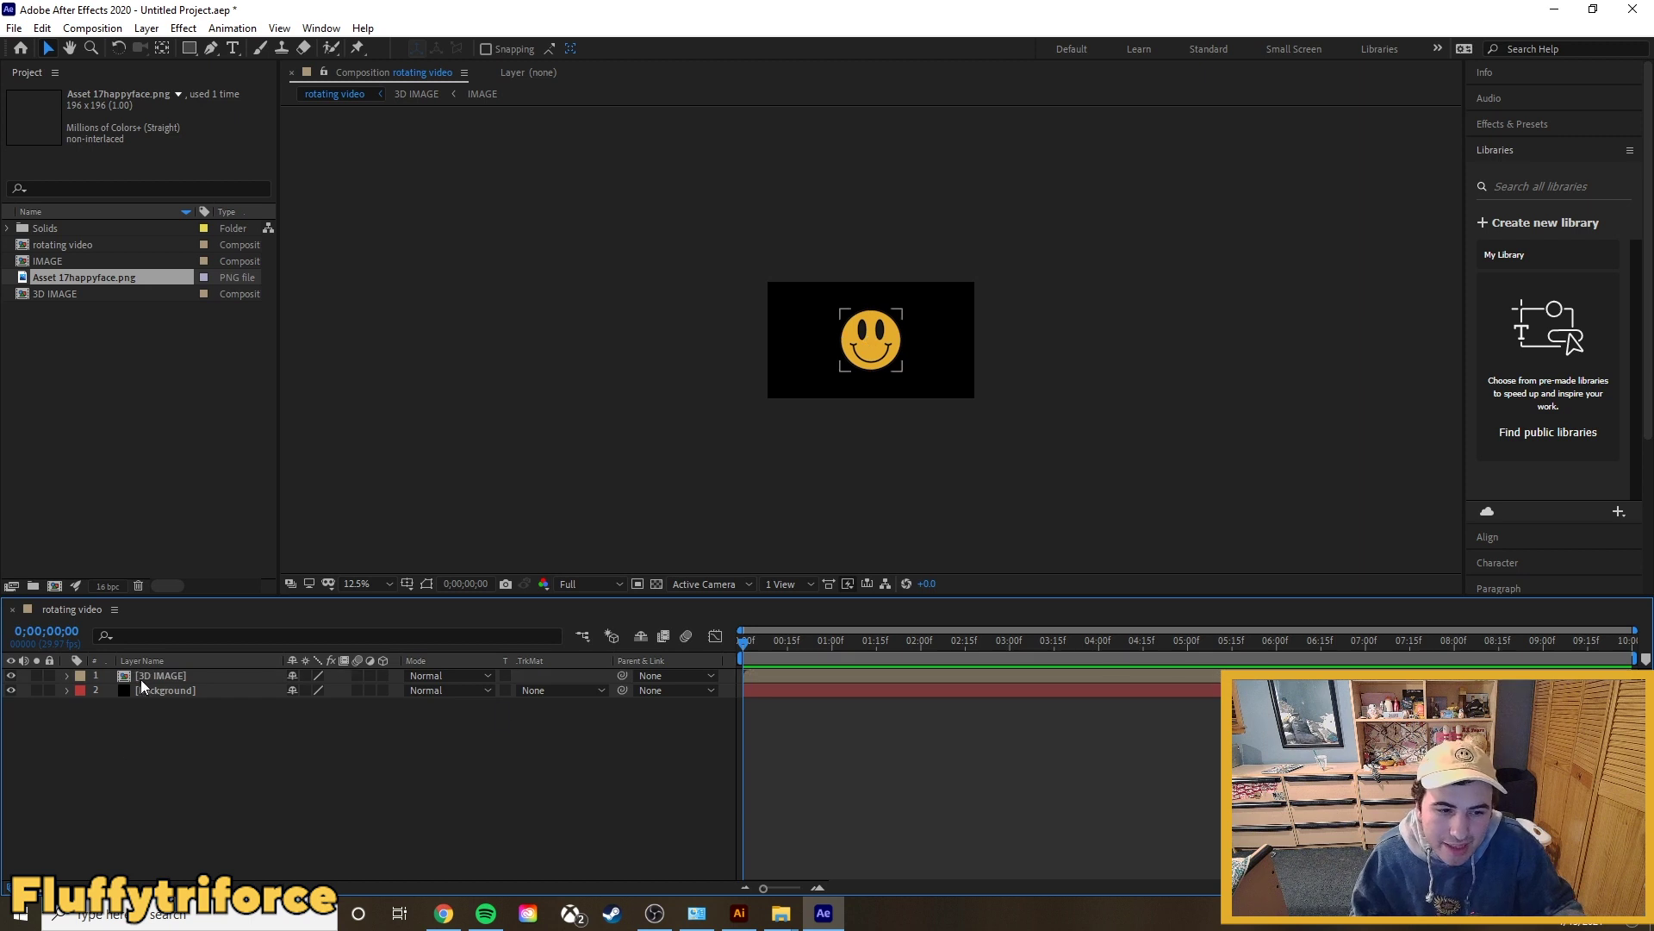
double_click(149, 676)
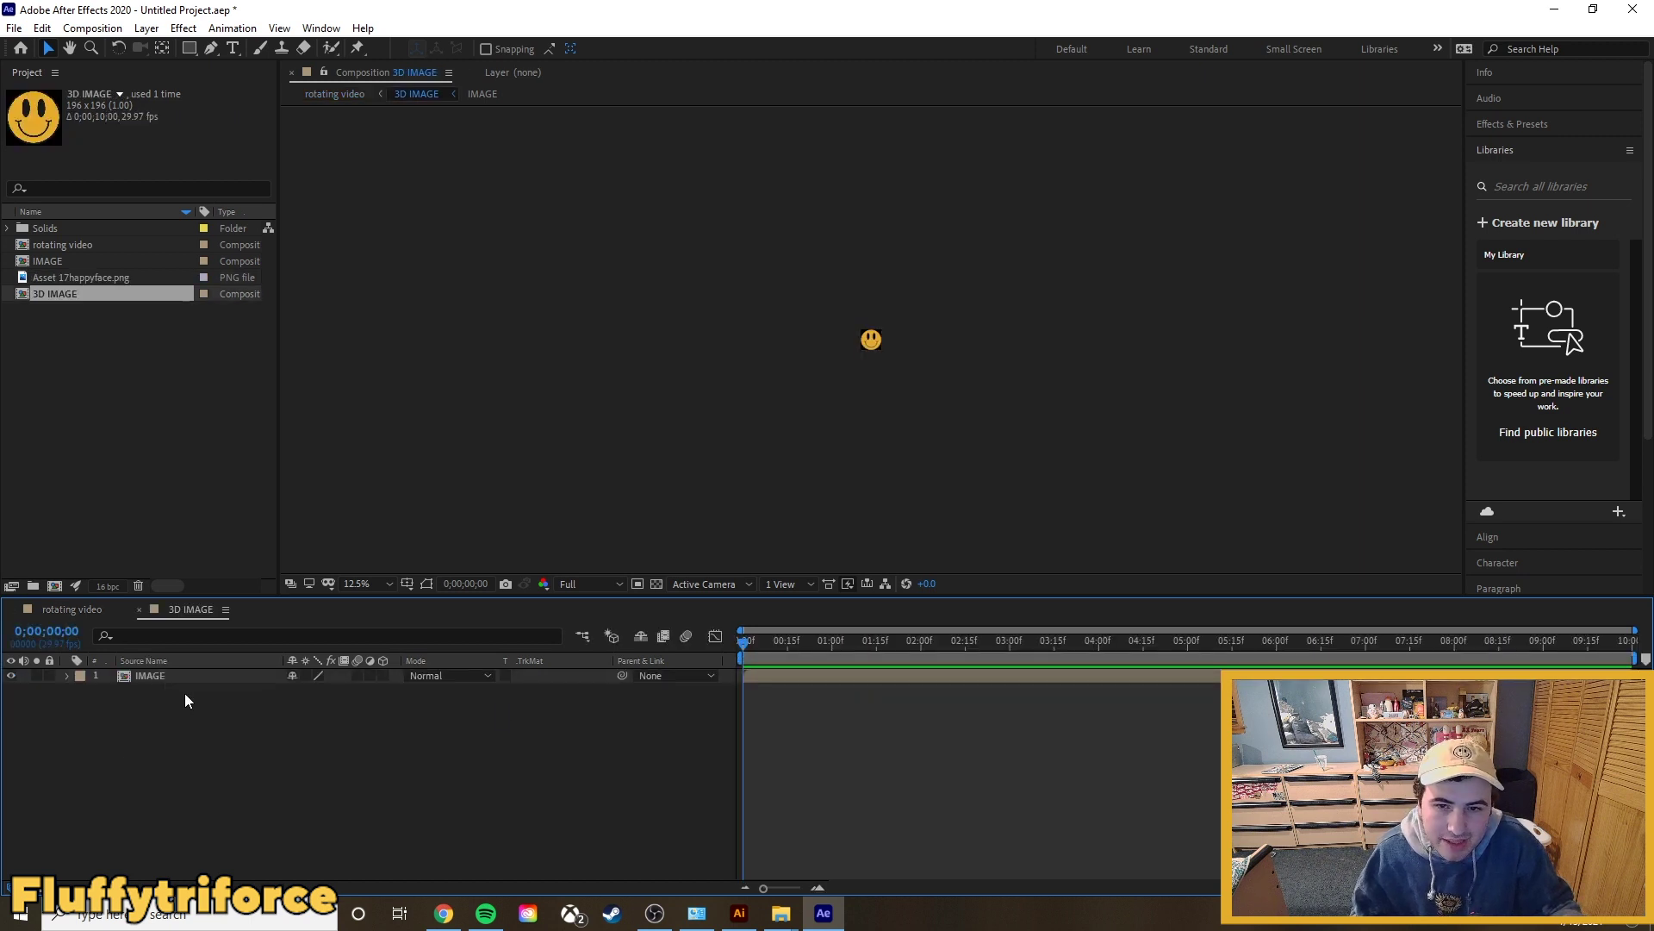
Step: Turn on the 3D Layer switch for the IMAGE layer
click(188, 677)
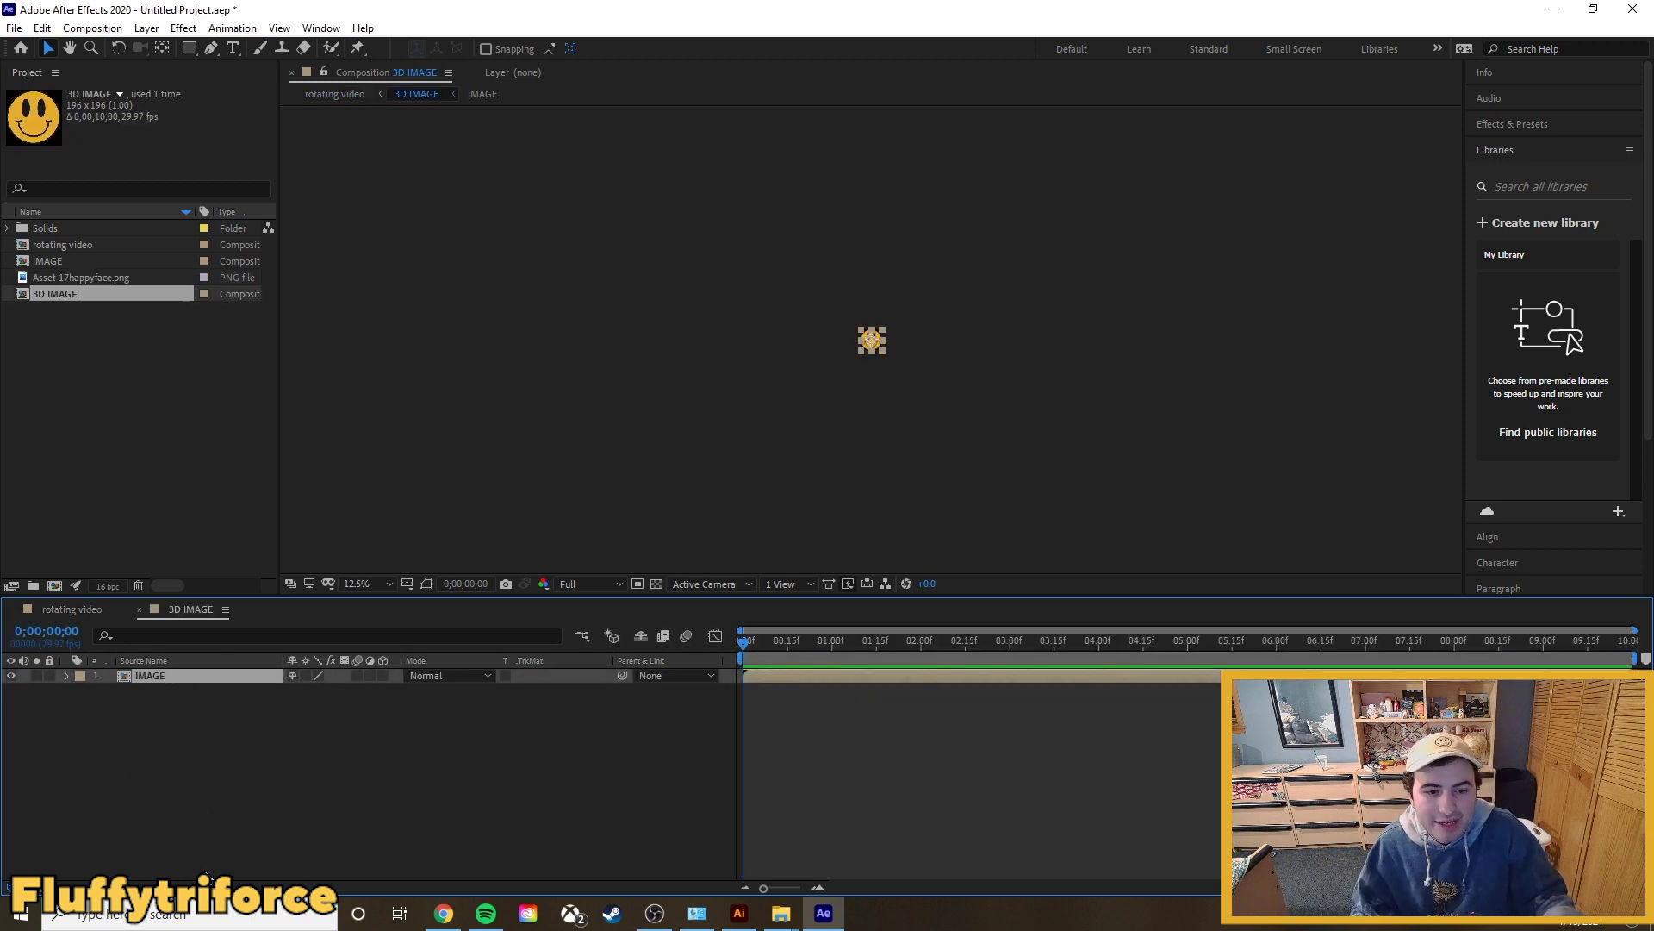
click(789, 513)
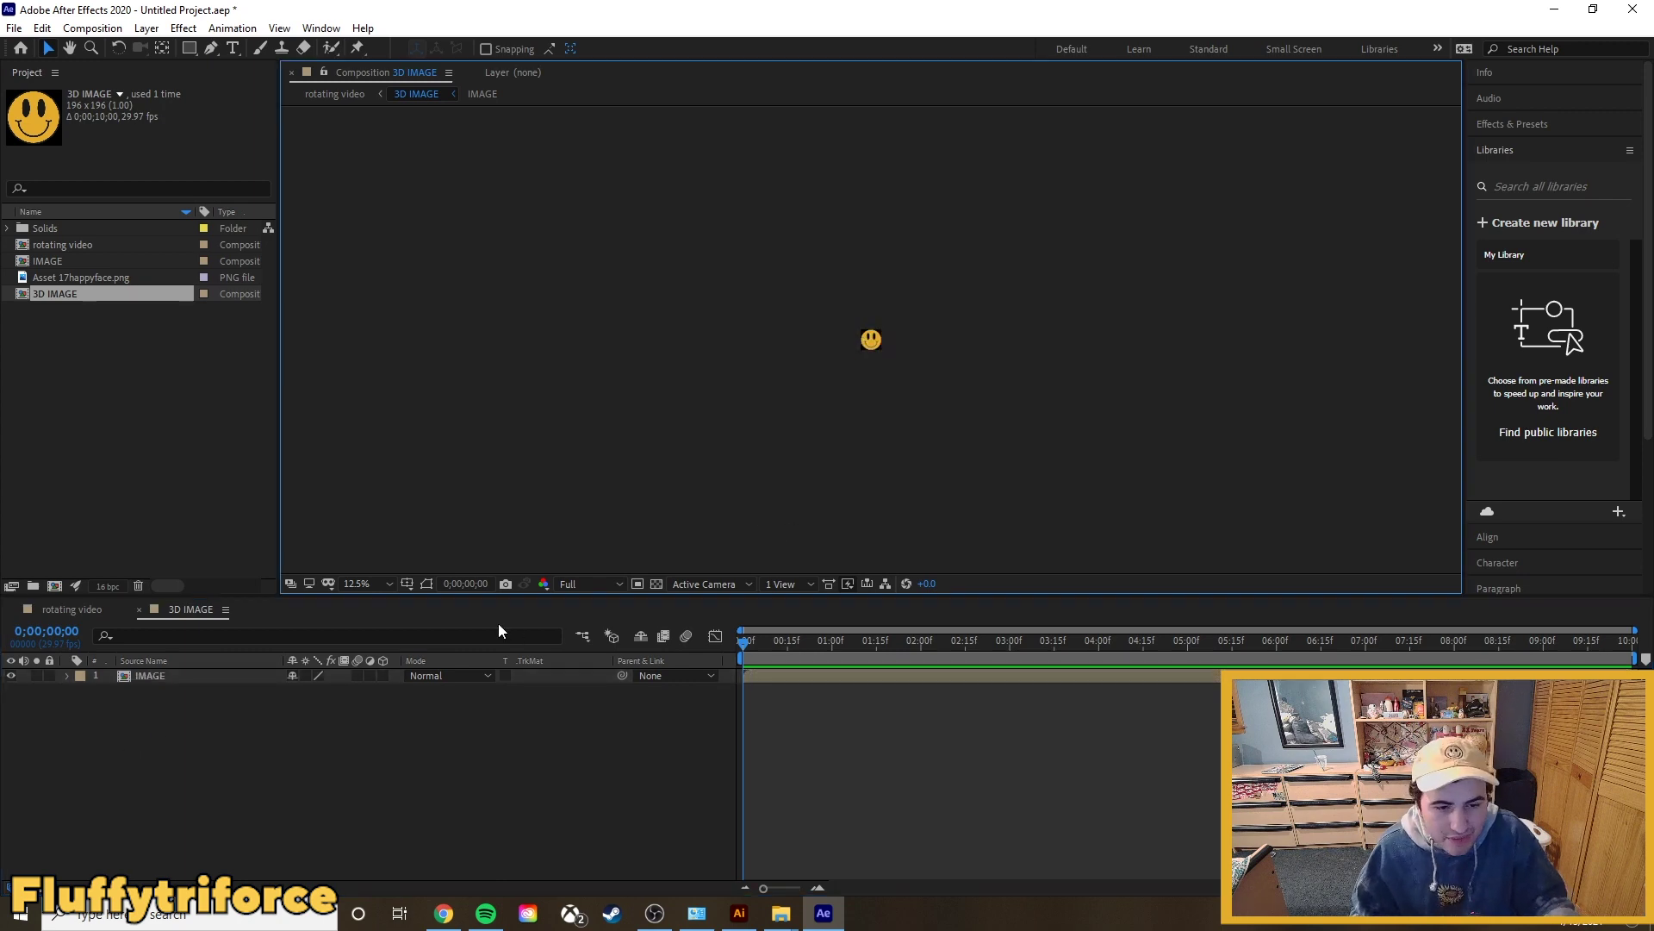
click(385, 672)
click(382, 675)
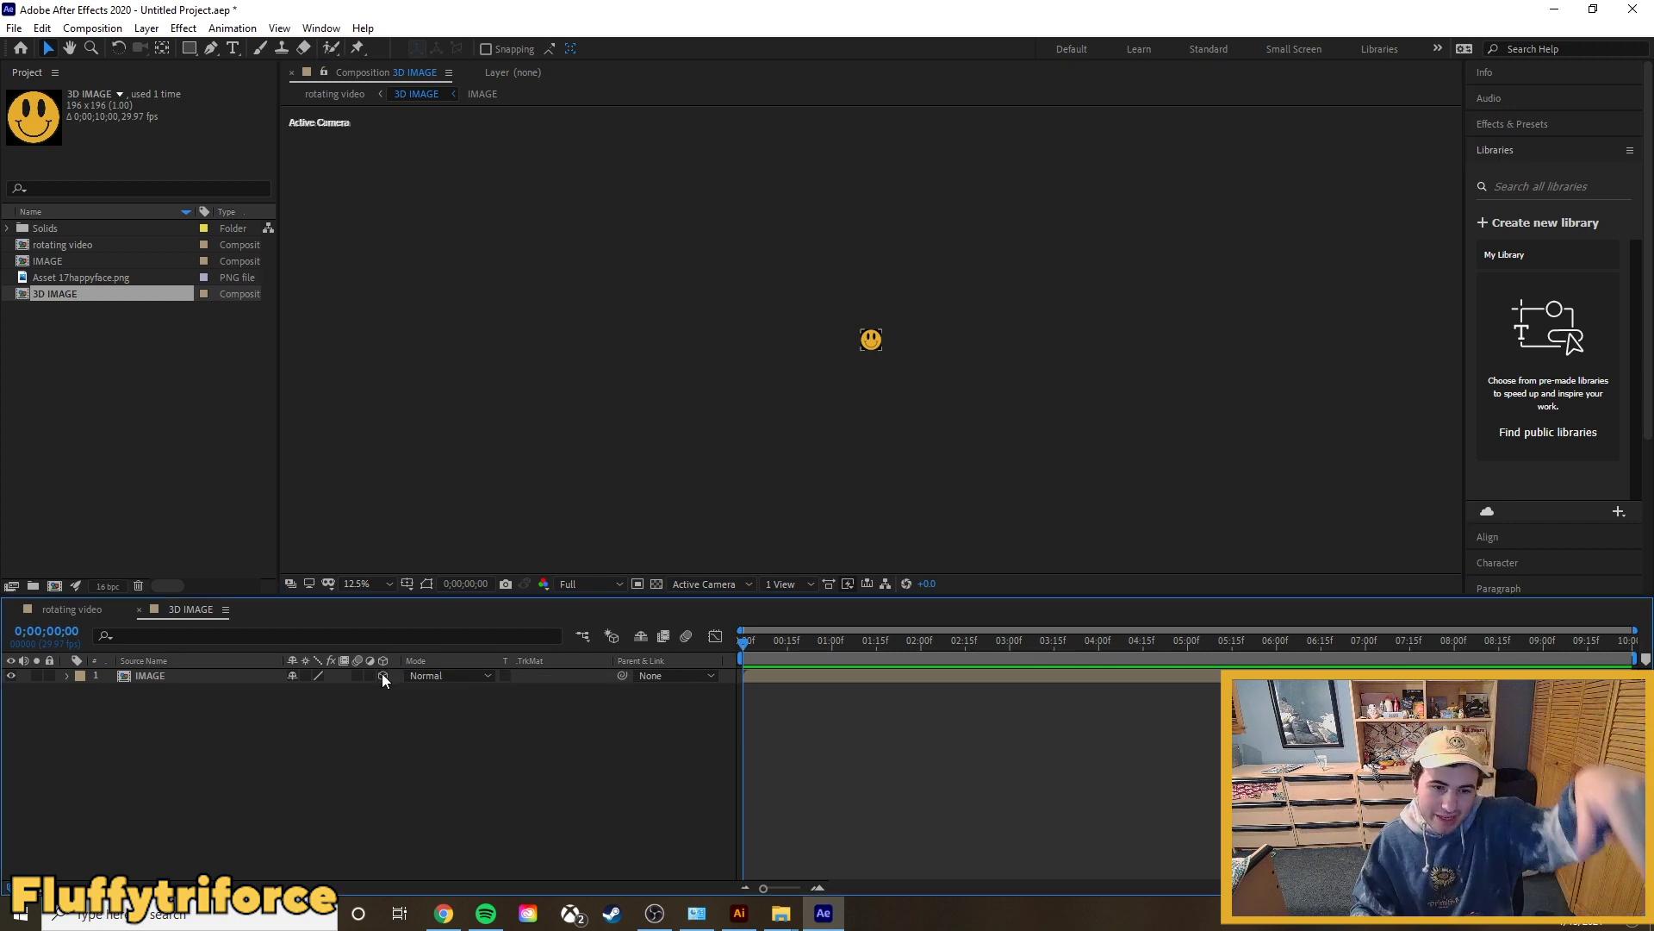
Step: Separate Position into X, Y and Z, and give Z Position the expression 'index'
click(157, 677)
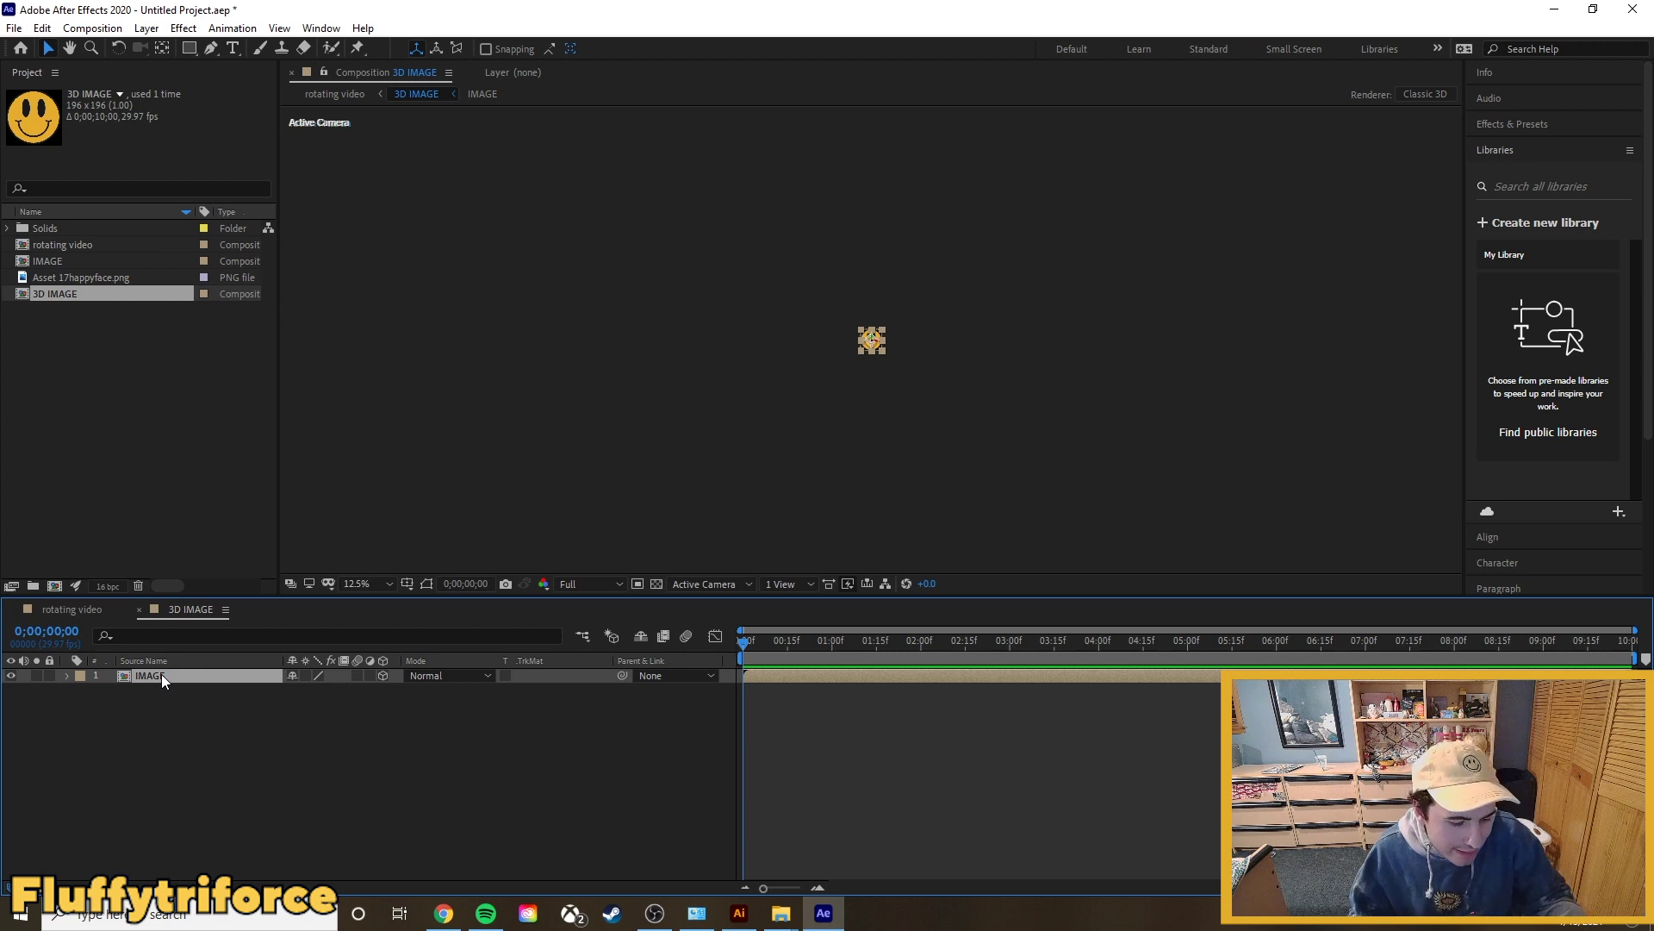
key(p)
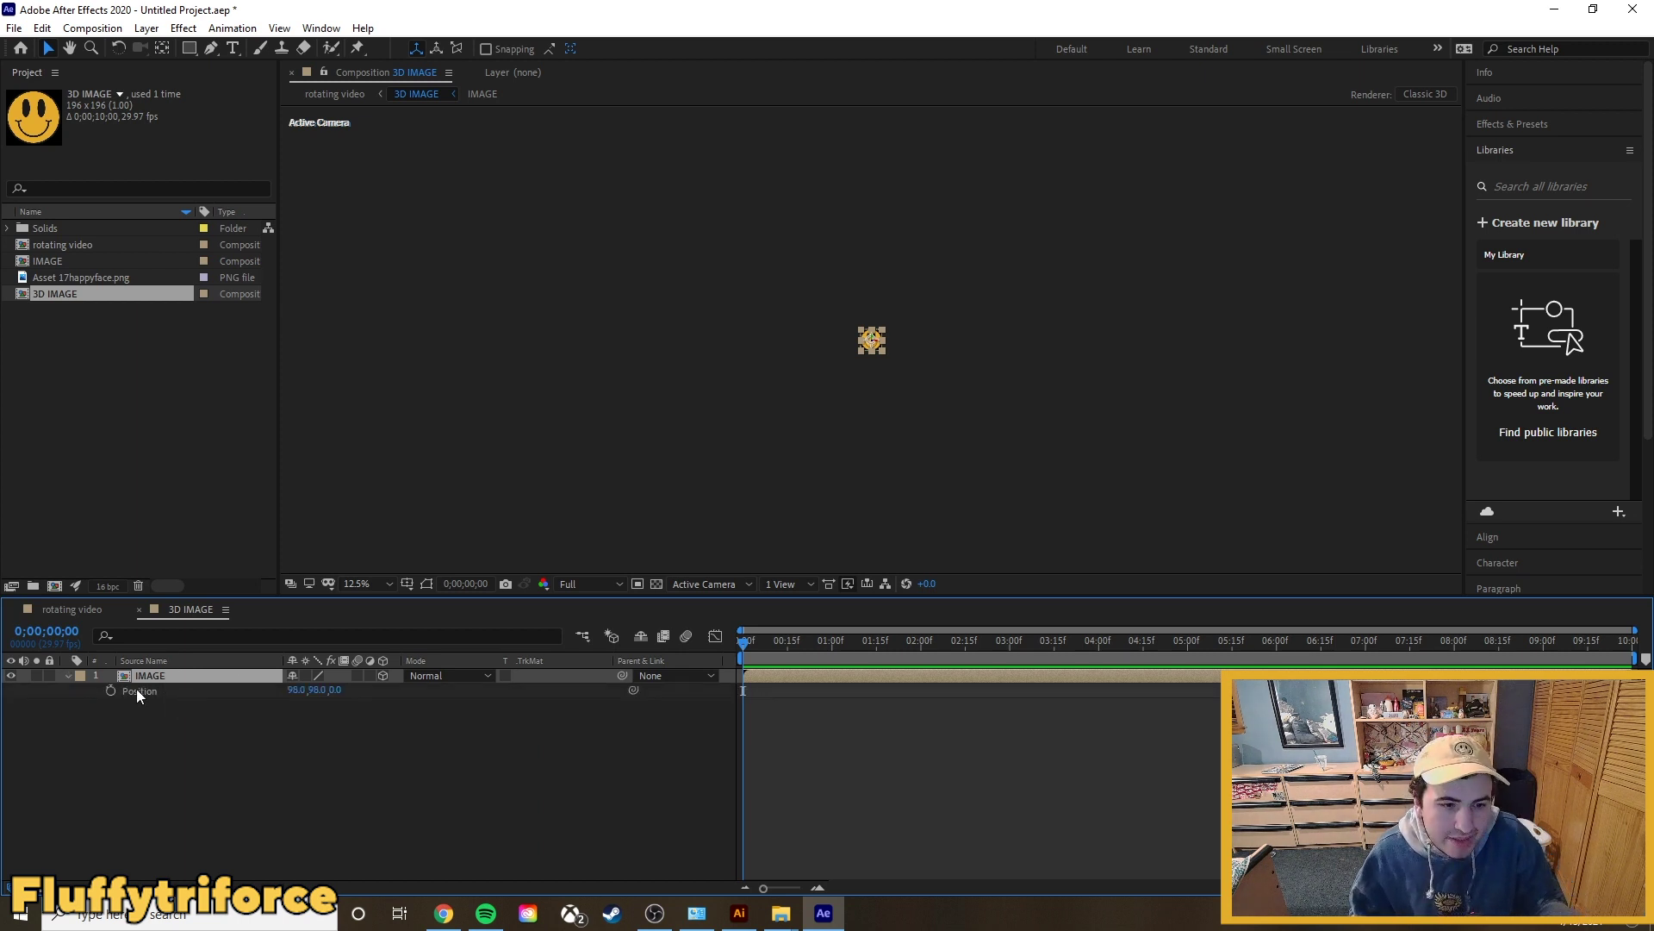
click(112, 690)
right_click(191, 694)
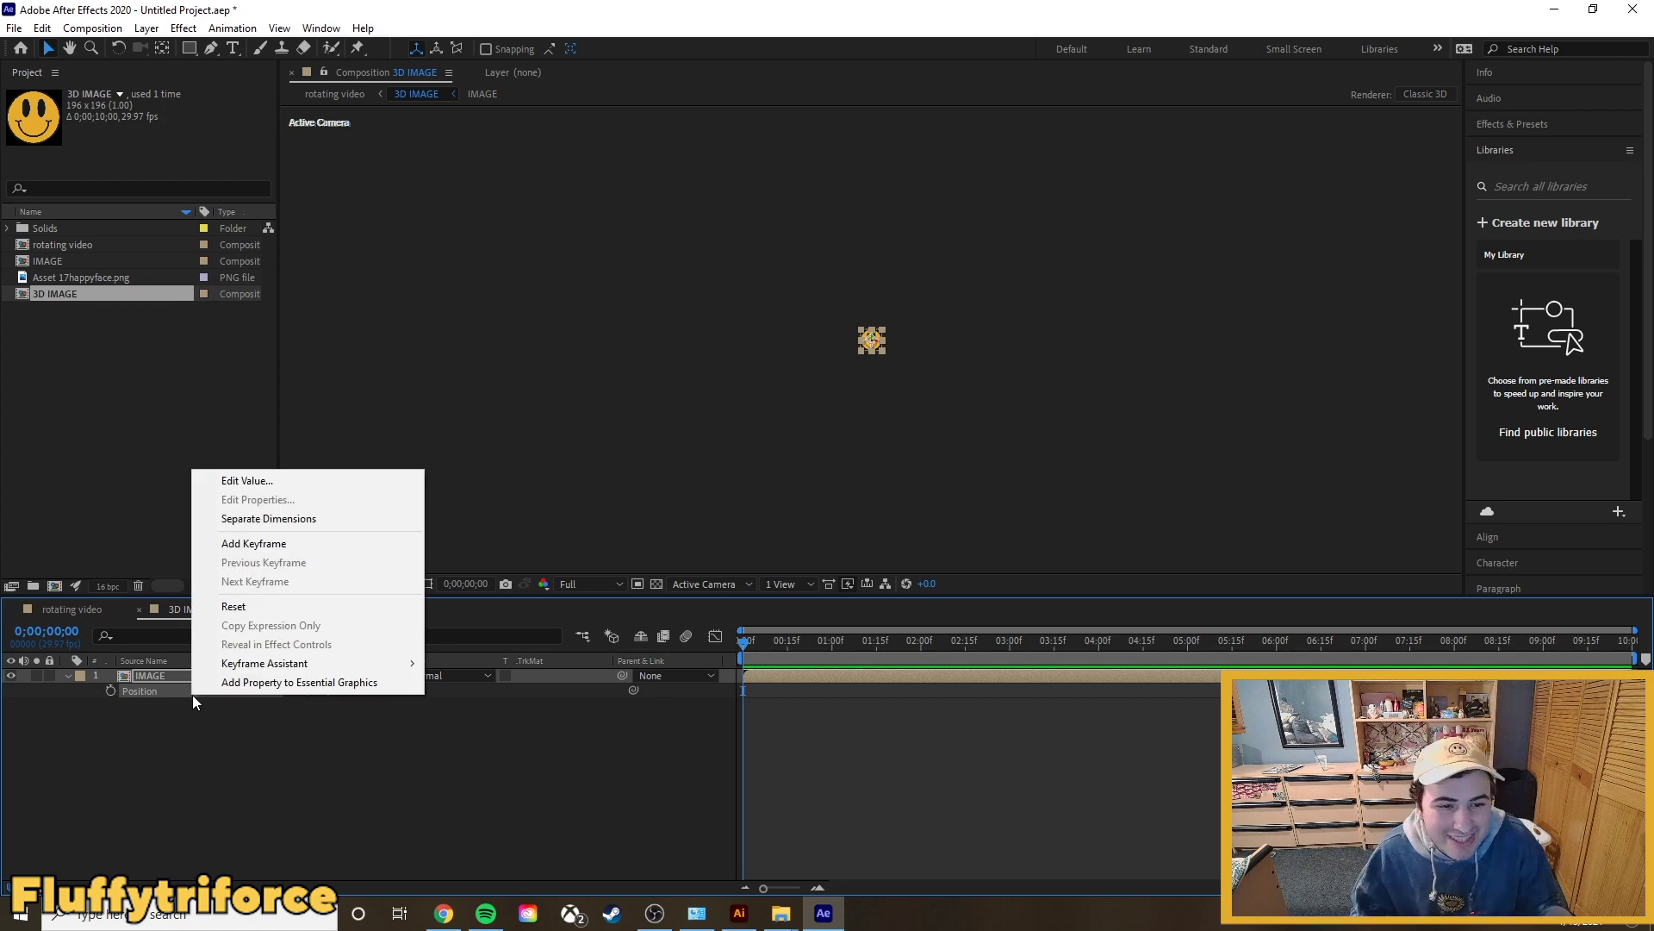
click(291, 518)
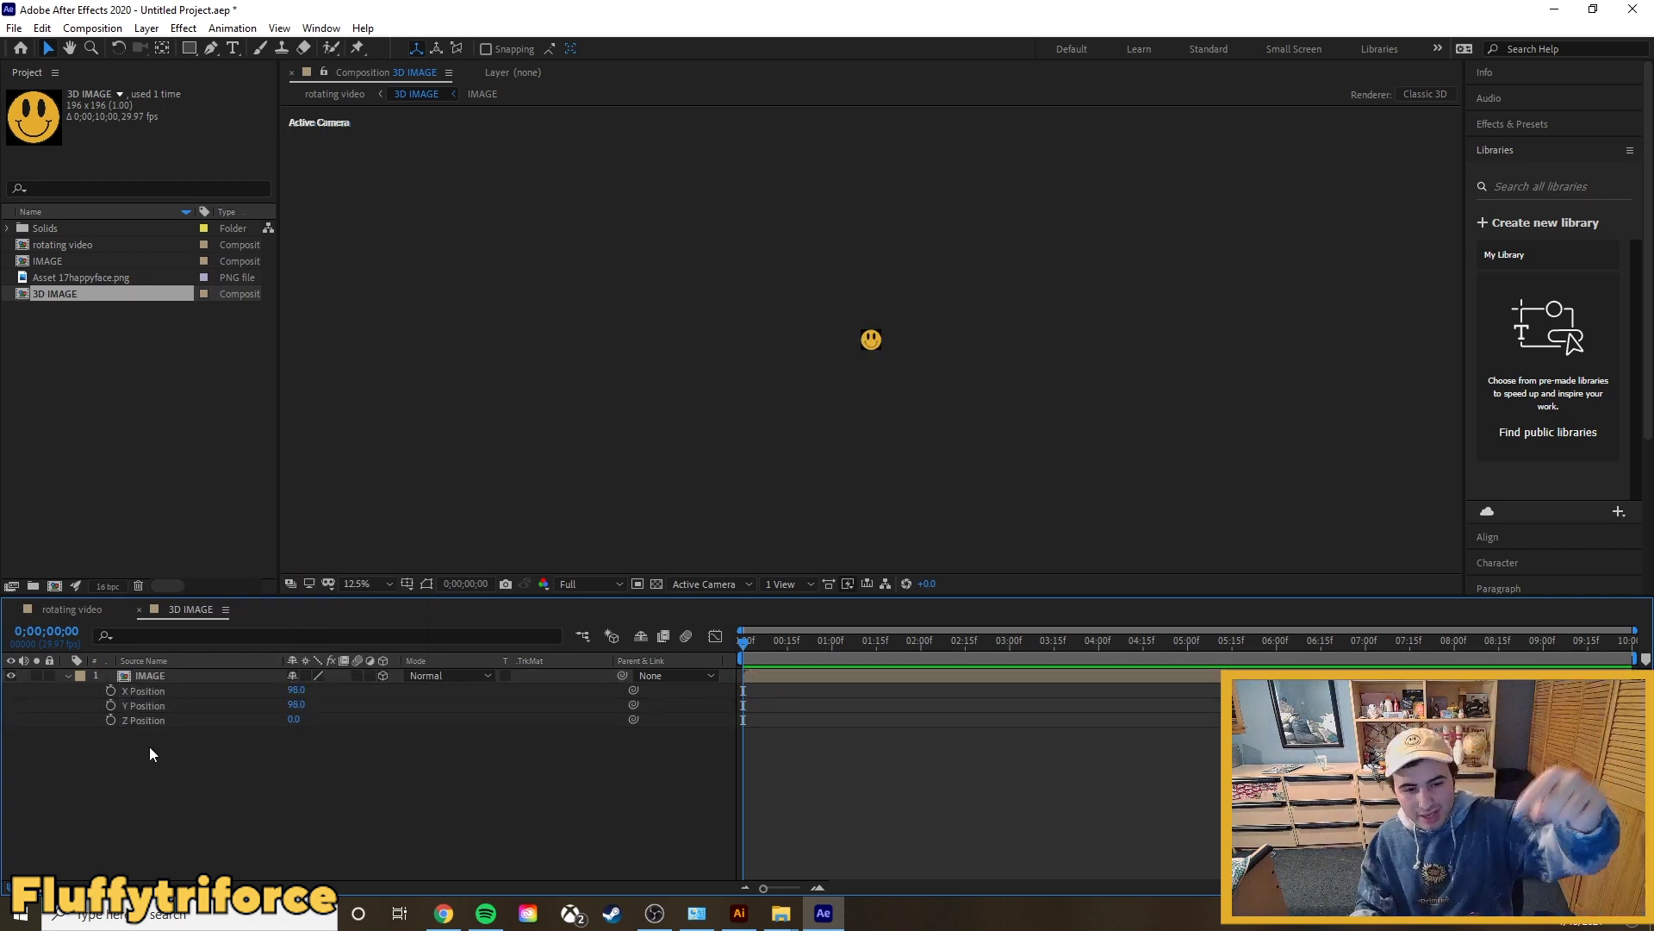
alt+click(111, 721)
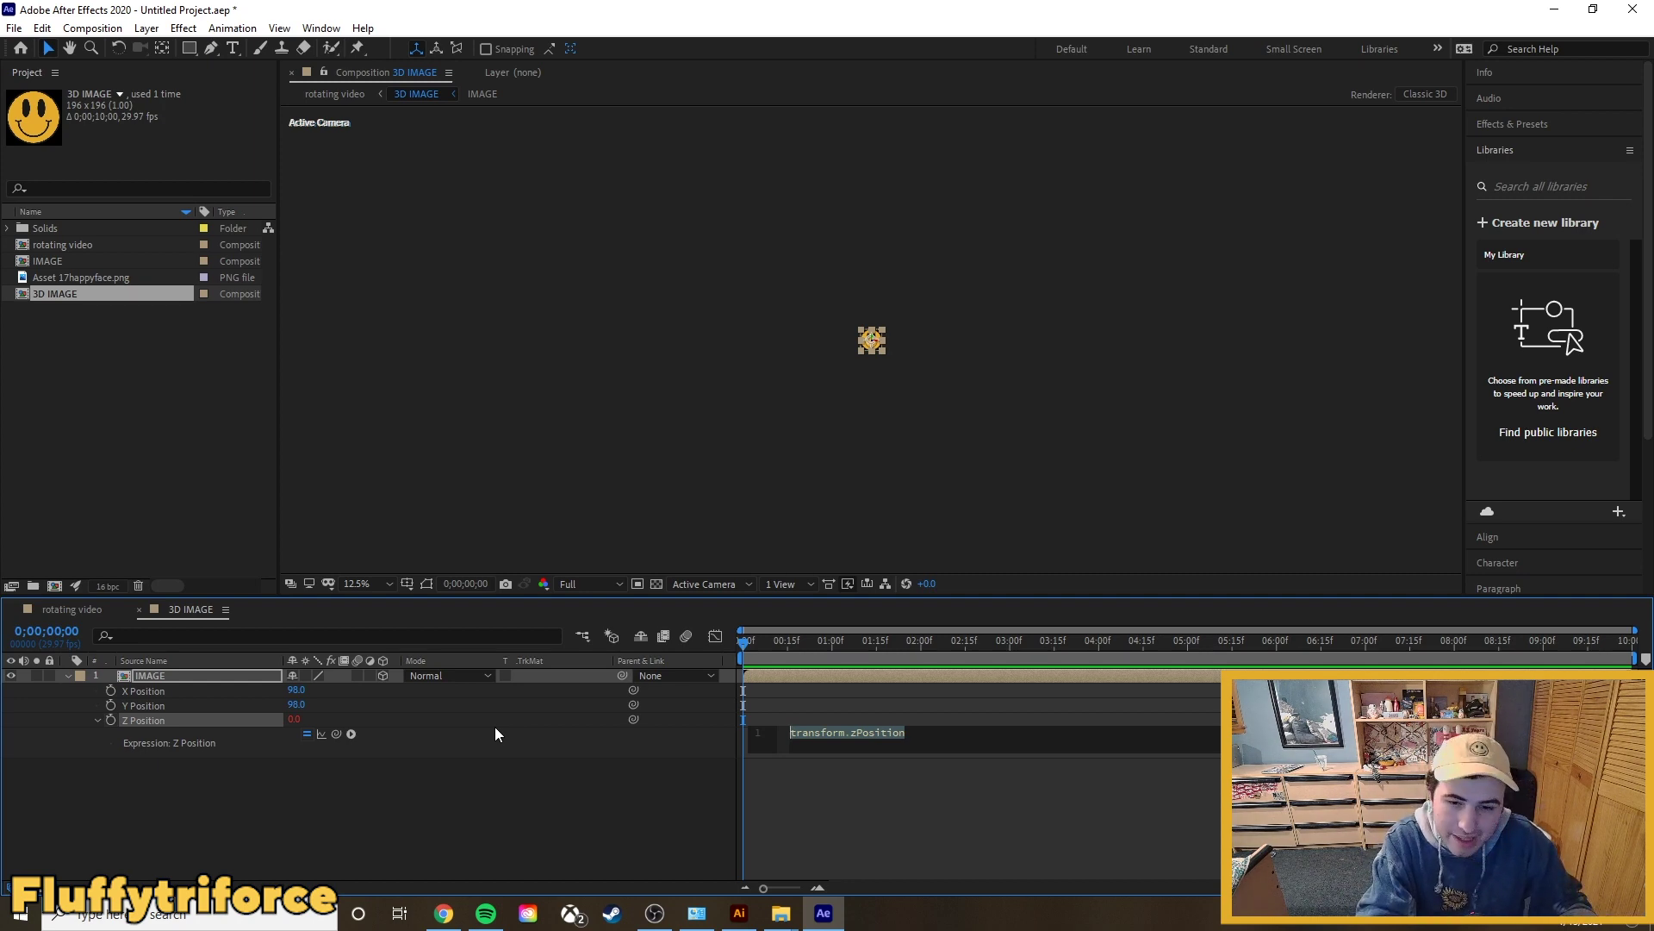
text(index)
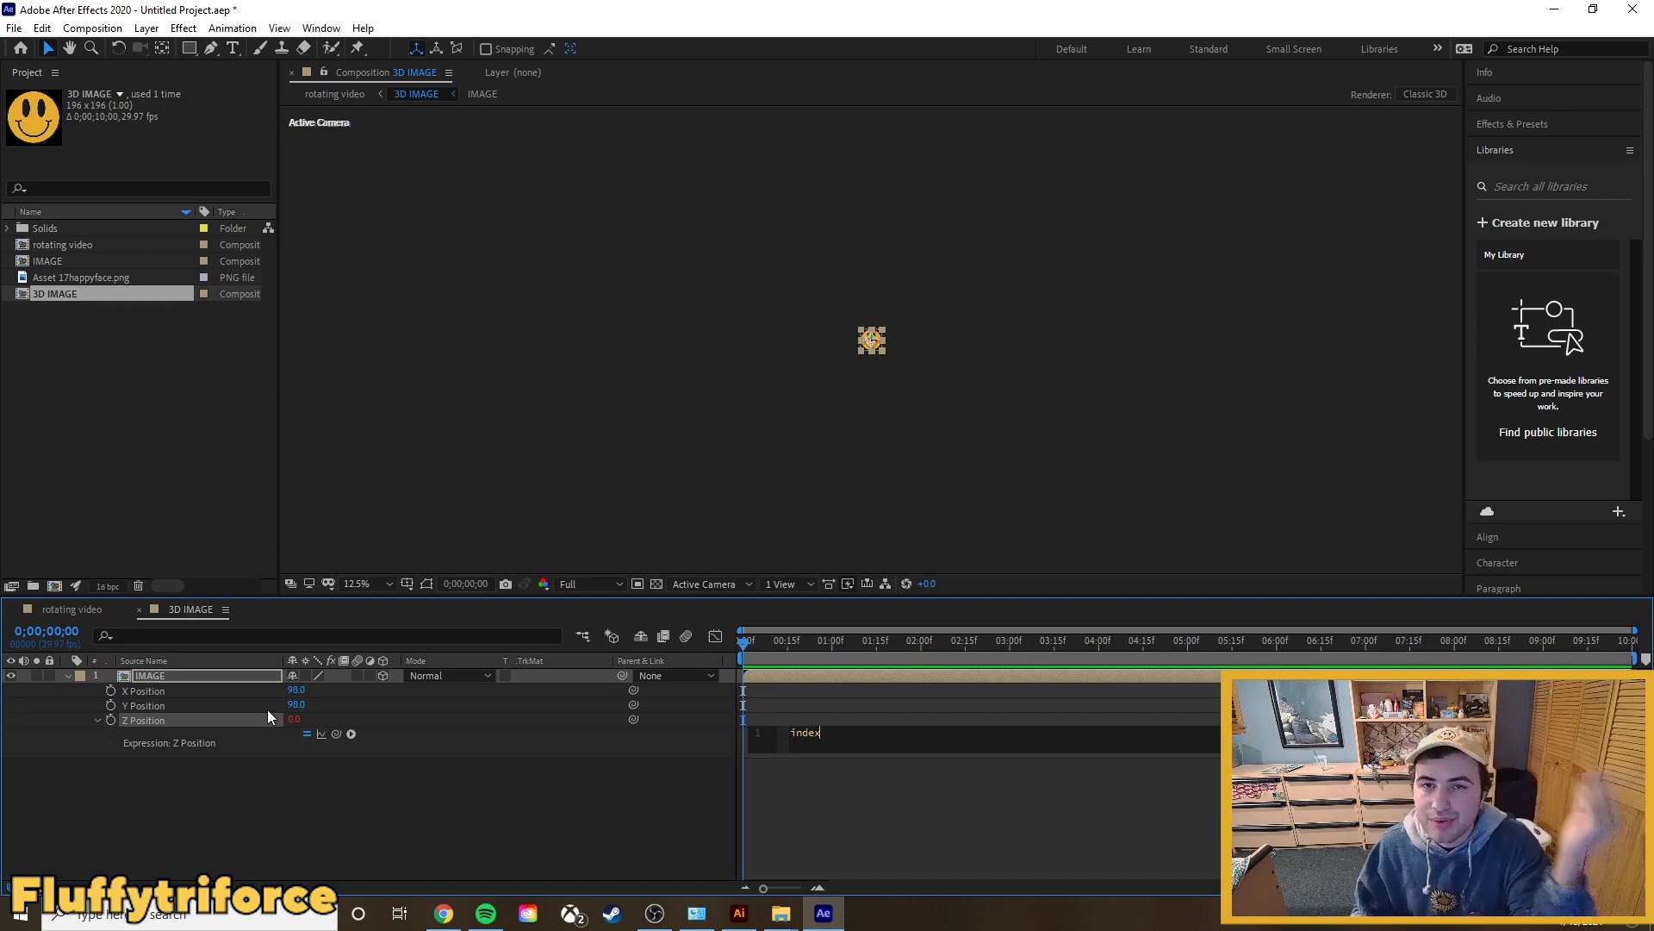
Step: Commit the index expression and duplicate the IMAGE layer with Ctrl+D into a stack
click(97, 720)
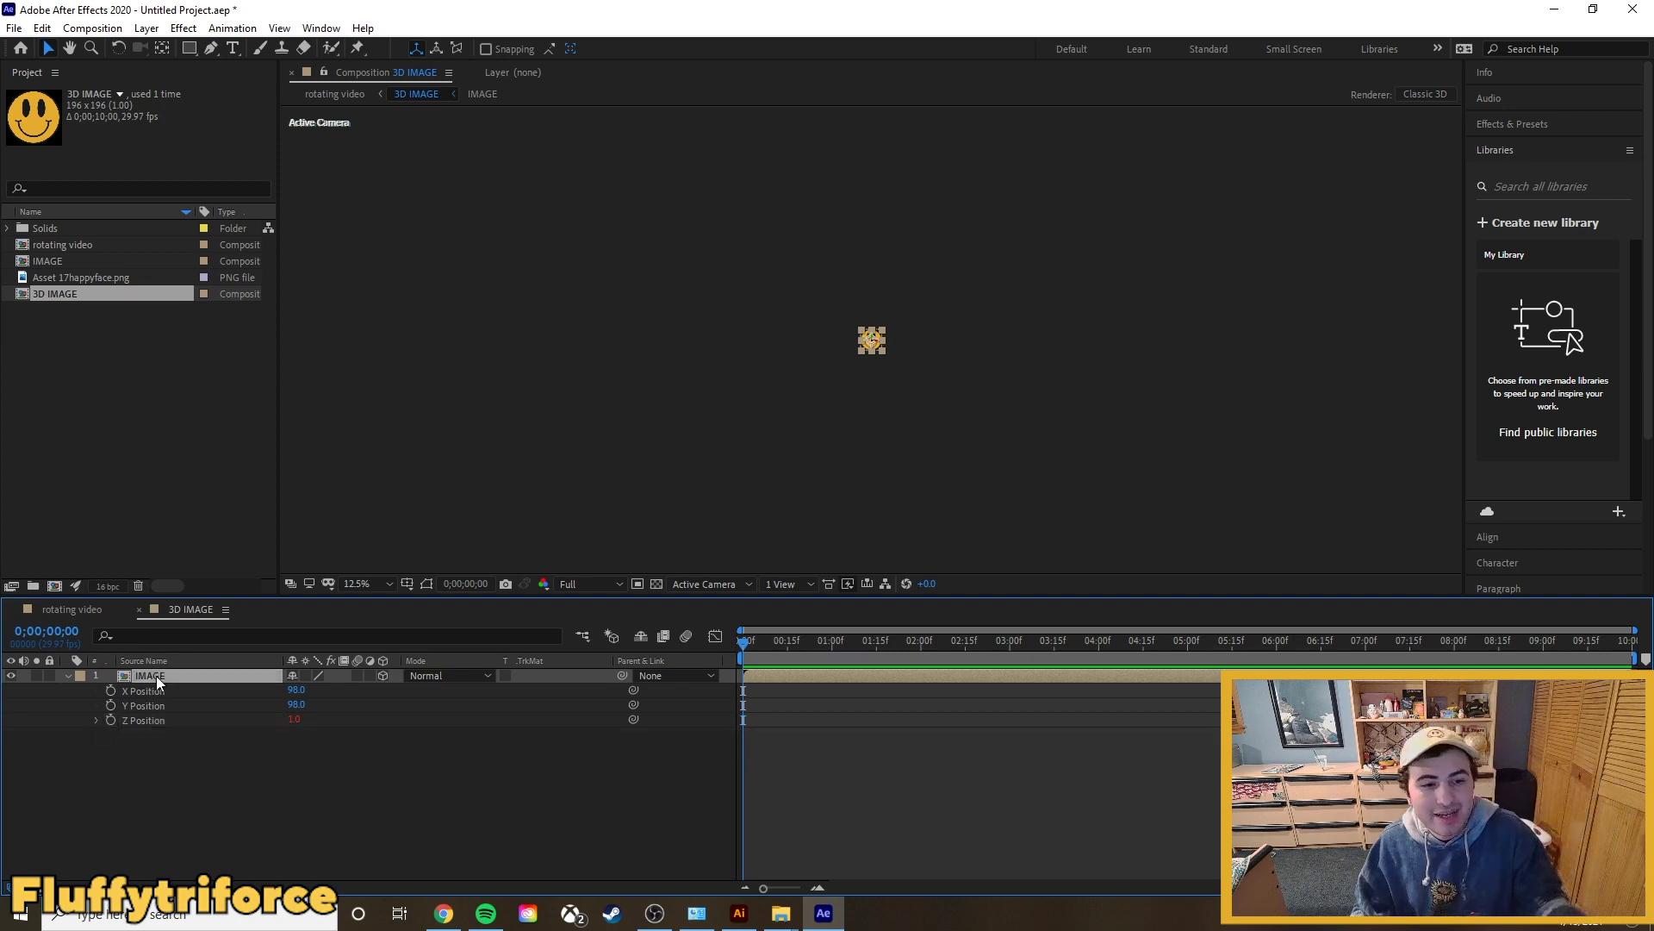
click(66, 676)
key(ctrl+d)
key(ctrl+d)
key(ctrl+d)
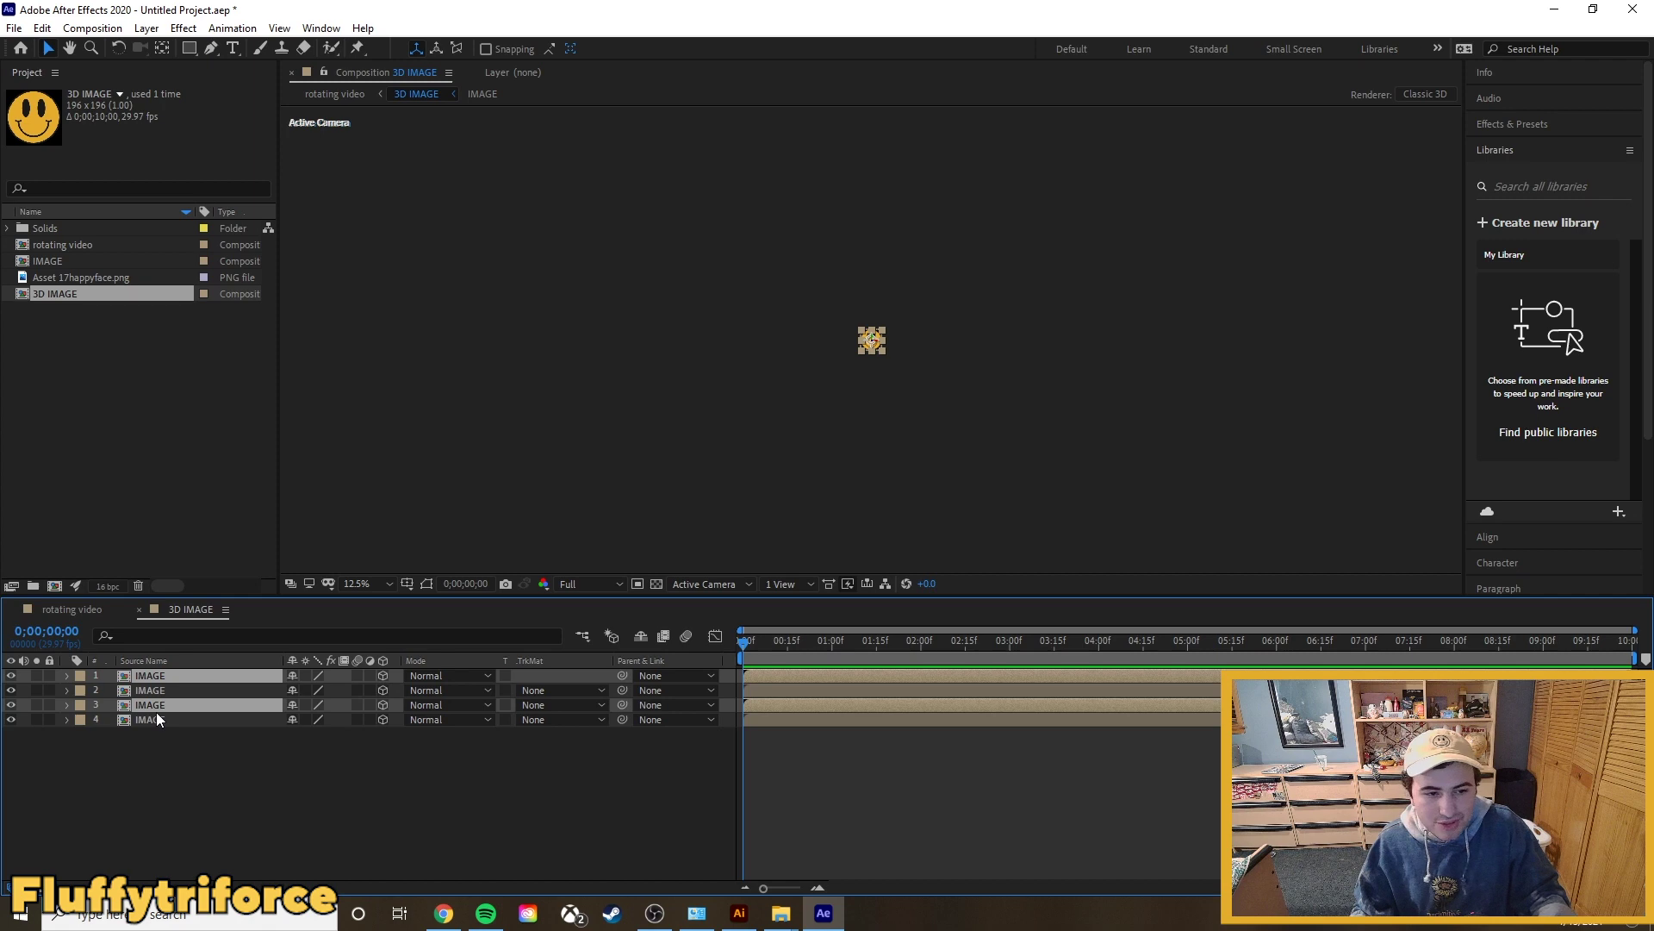
key(ctrl+d)
key(ctrl+d)
key(ctrl+d)
key(ctrl+d)
key(ctrl+d)
key(ctrl+d)
key(ctrl+d)
key(ctrl+d)
key(ctrl+d)
key(ctrl+d)
key(ctrl+d)
key(ctrl+d)
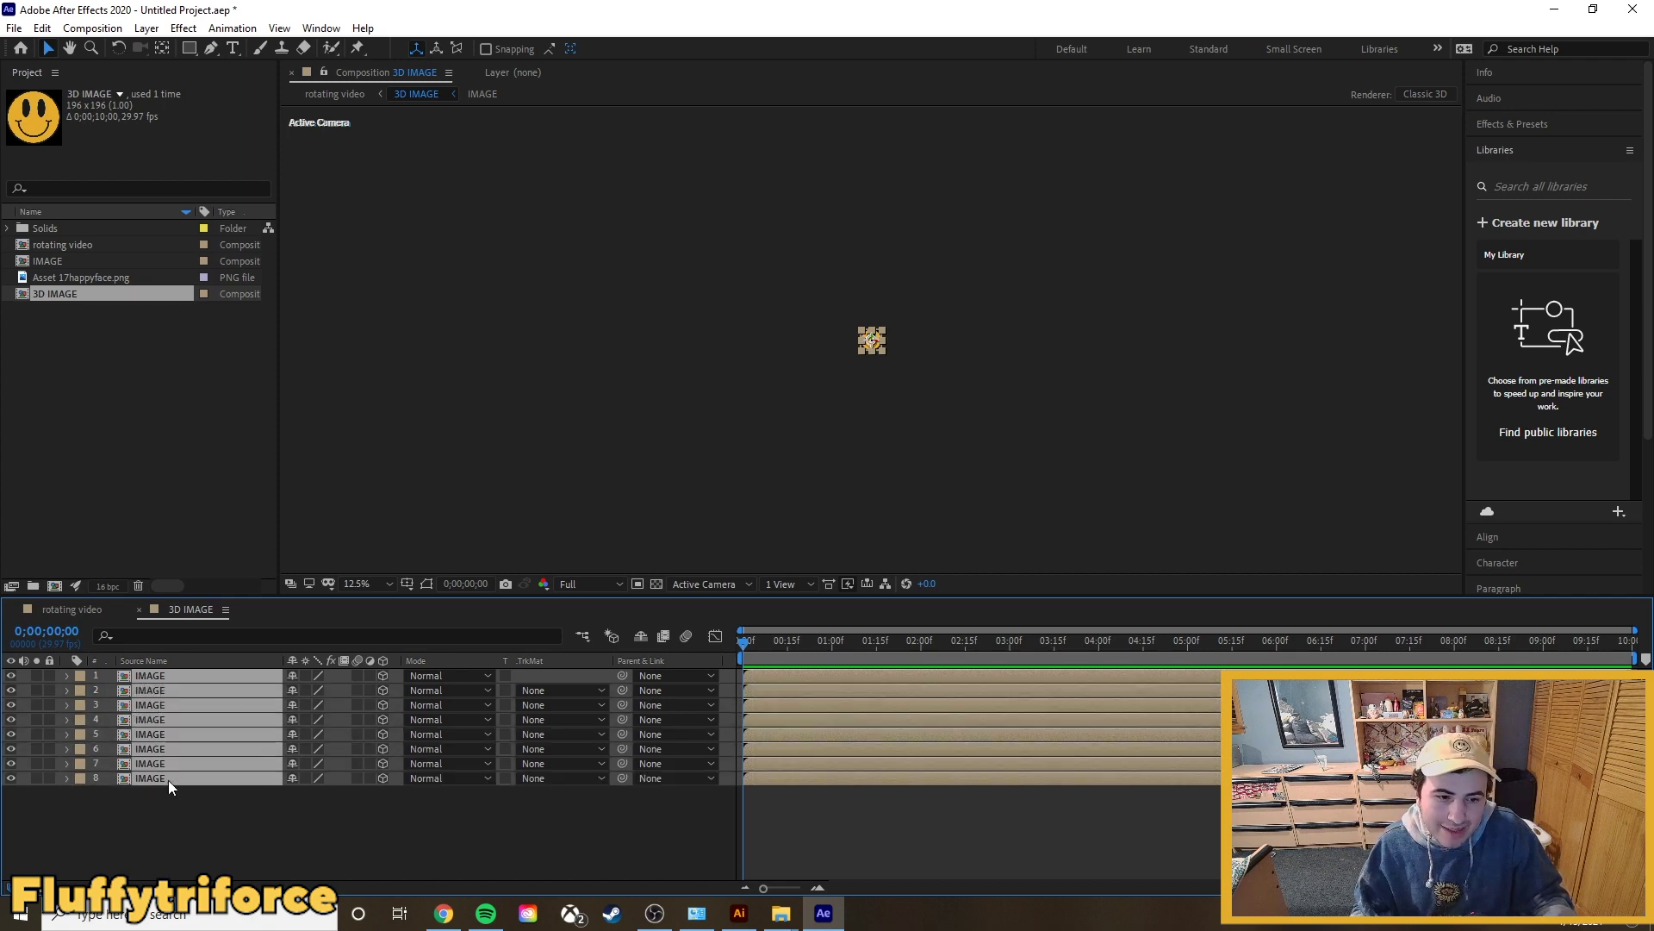
scroll(176, 840, down, 1)
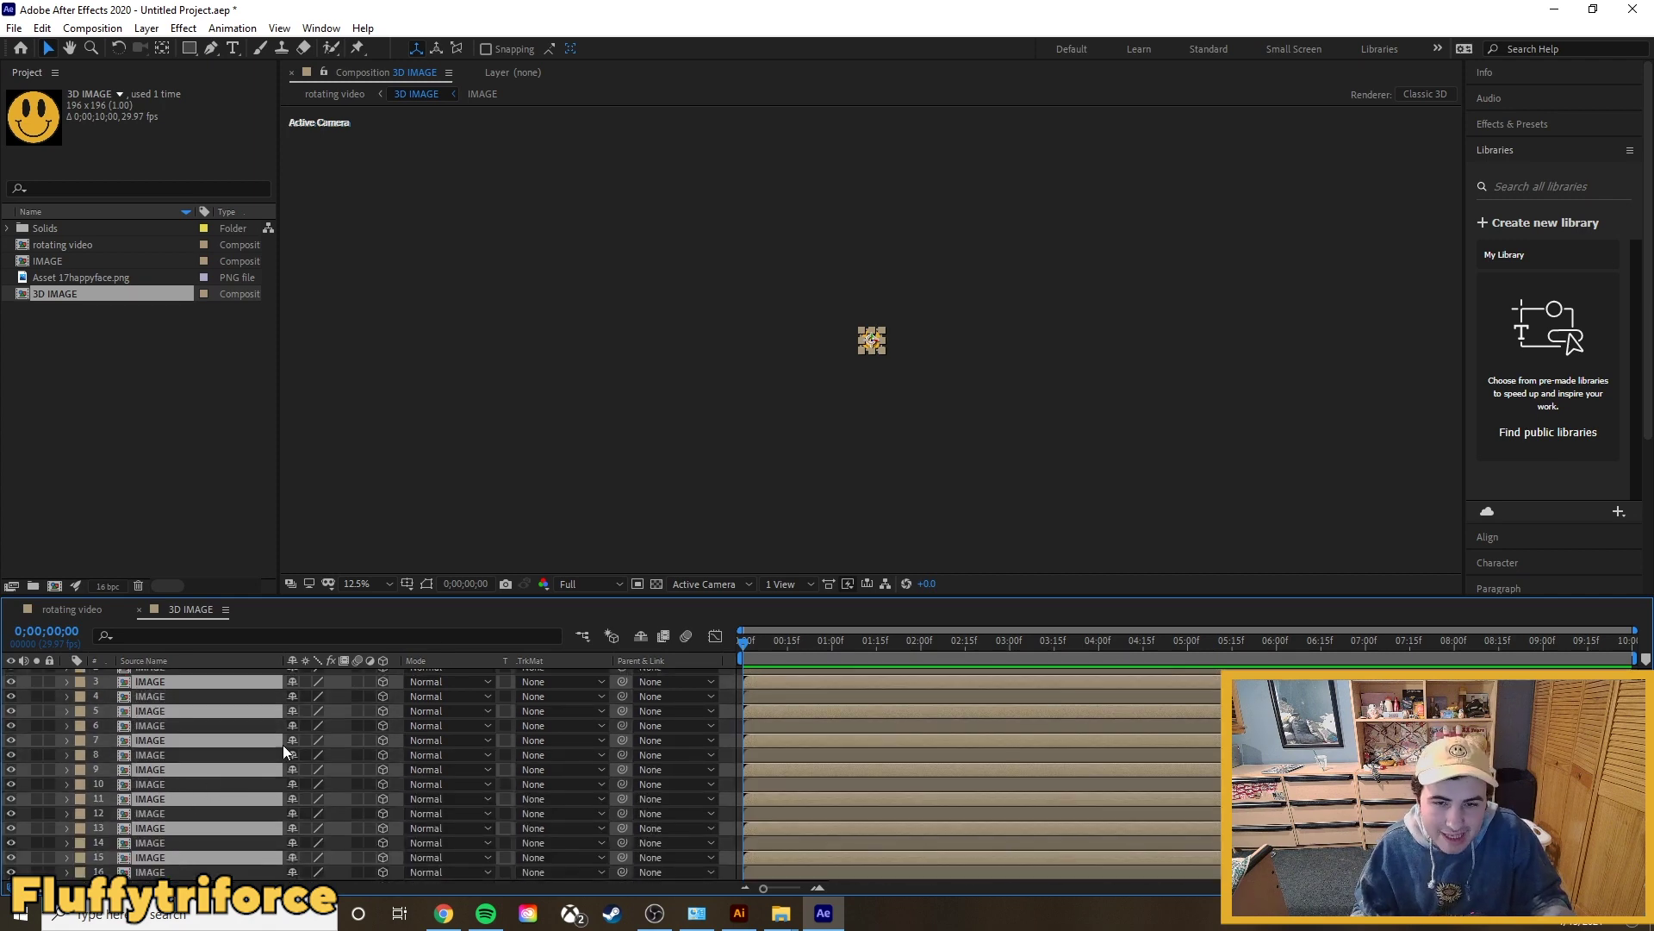
click(648, 382)
scroll(348, 789, up, 1)
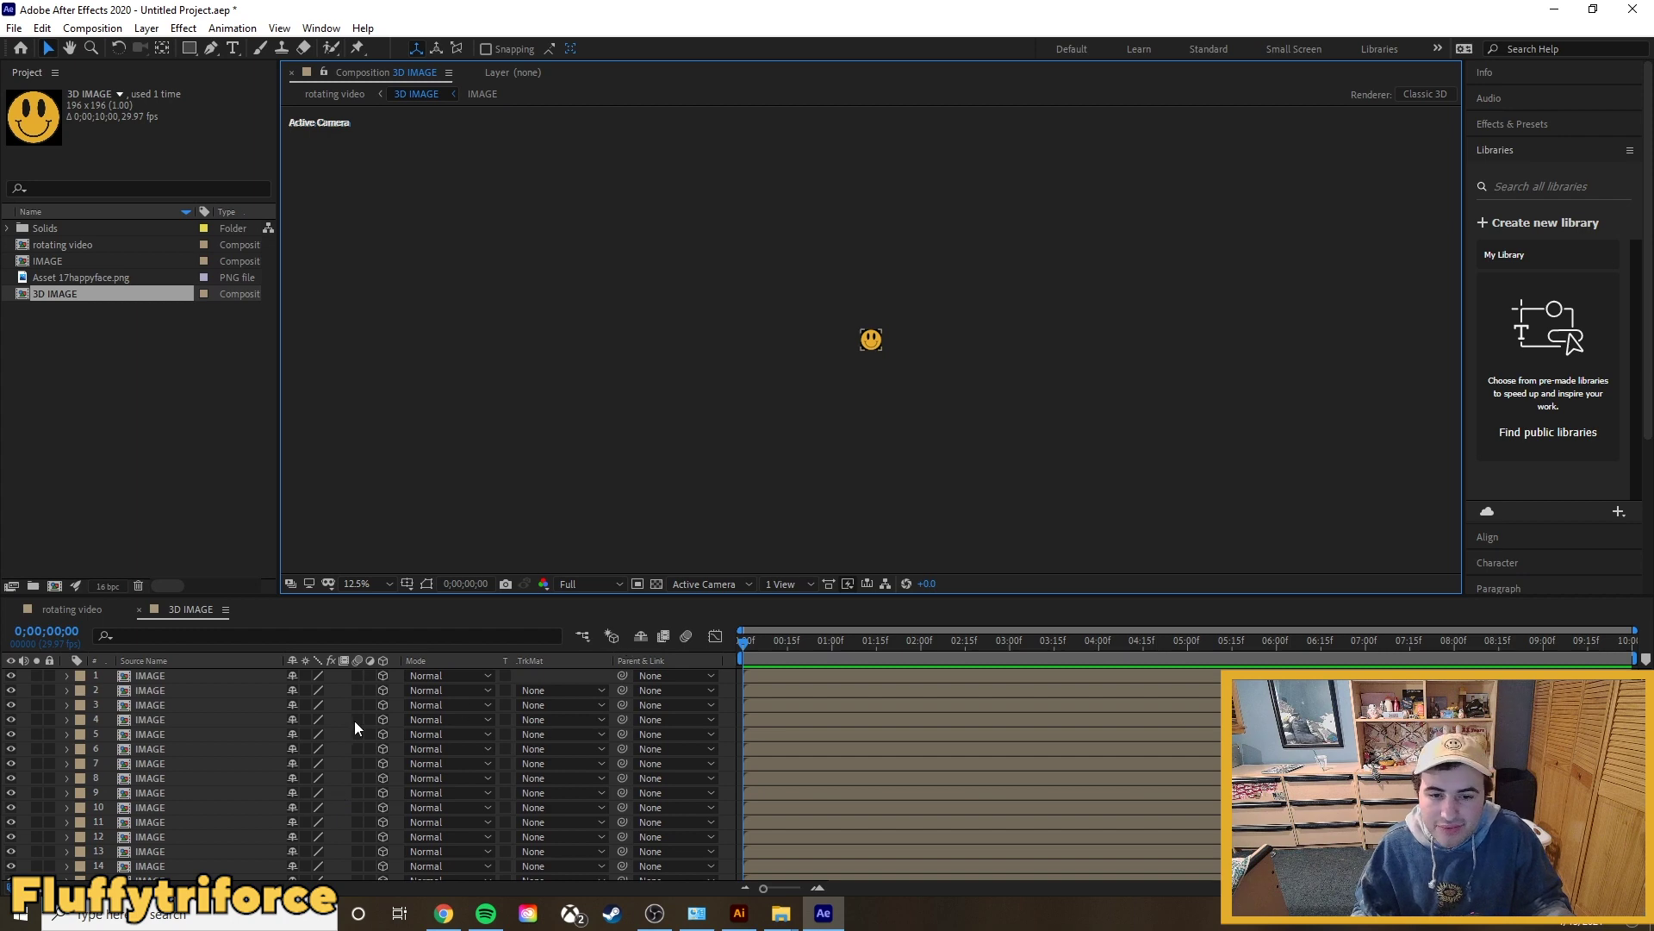
Step: Switch the 3D view to Custom View 1 to inspect the thick stacked smiley
click(222, 676)
click(705, 584)
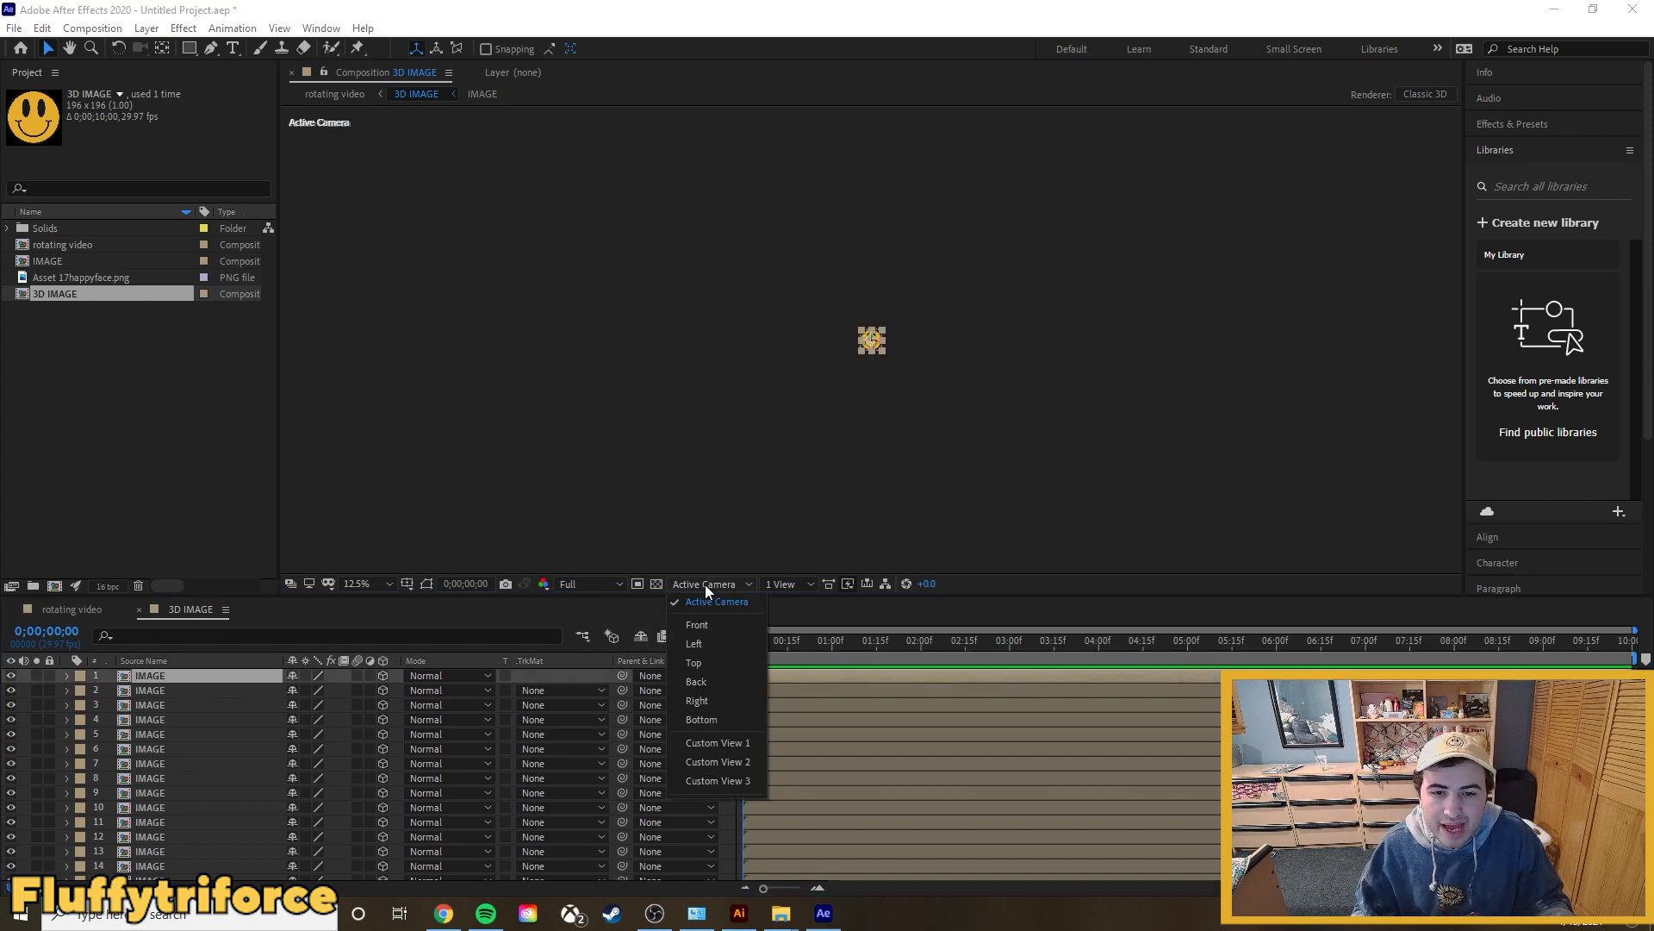
click(715, 741)
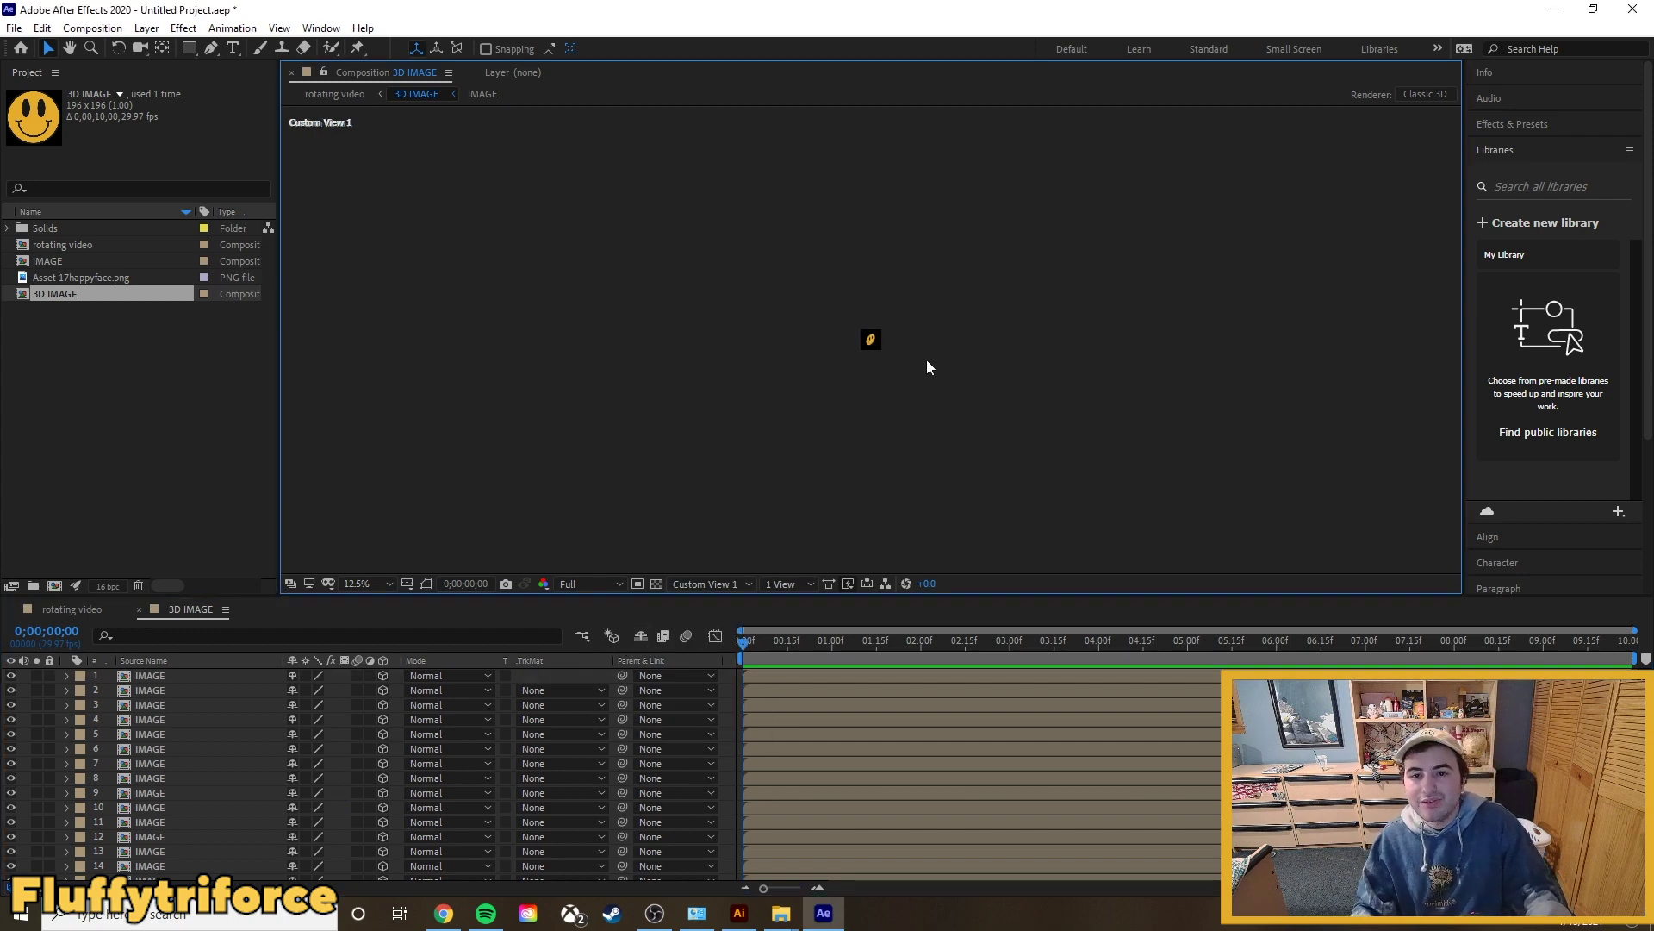
scroll(877, 336, up, 8)
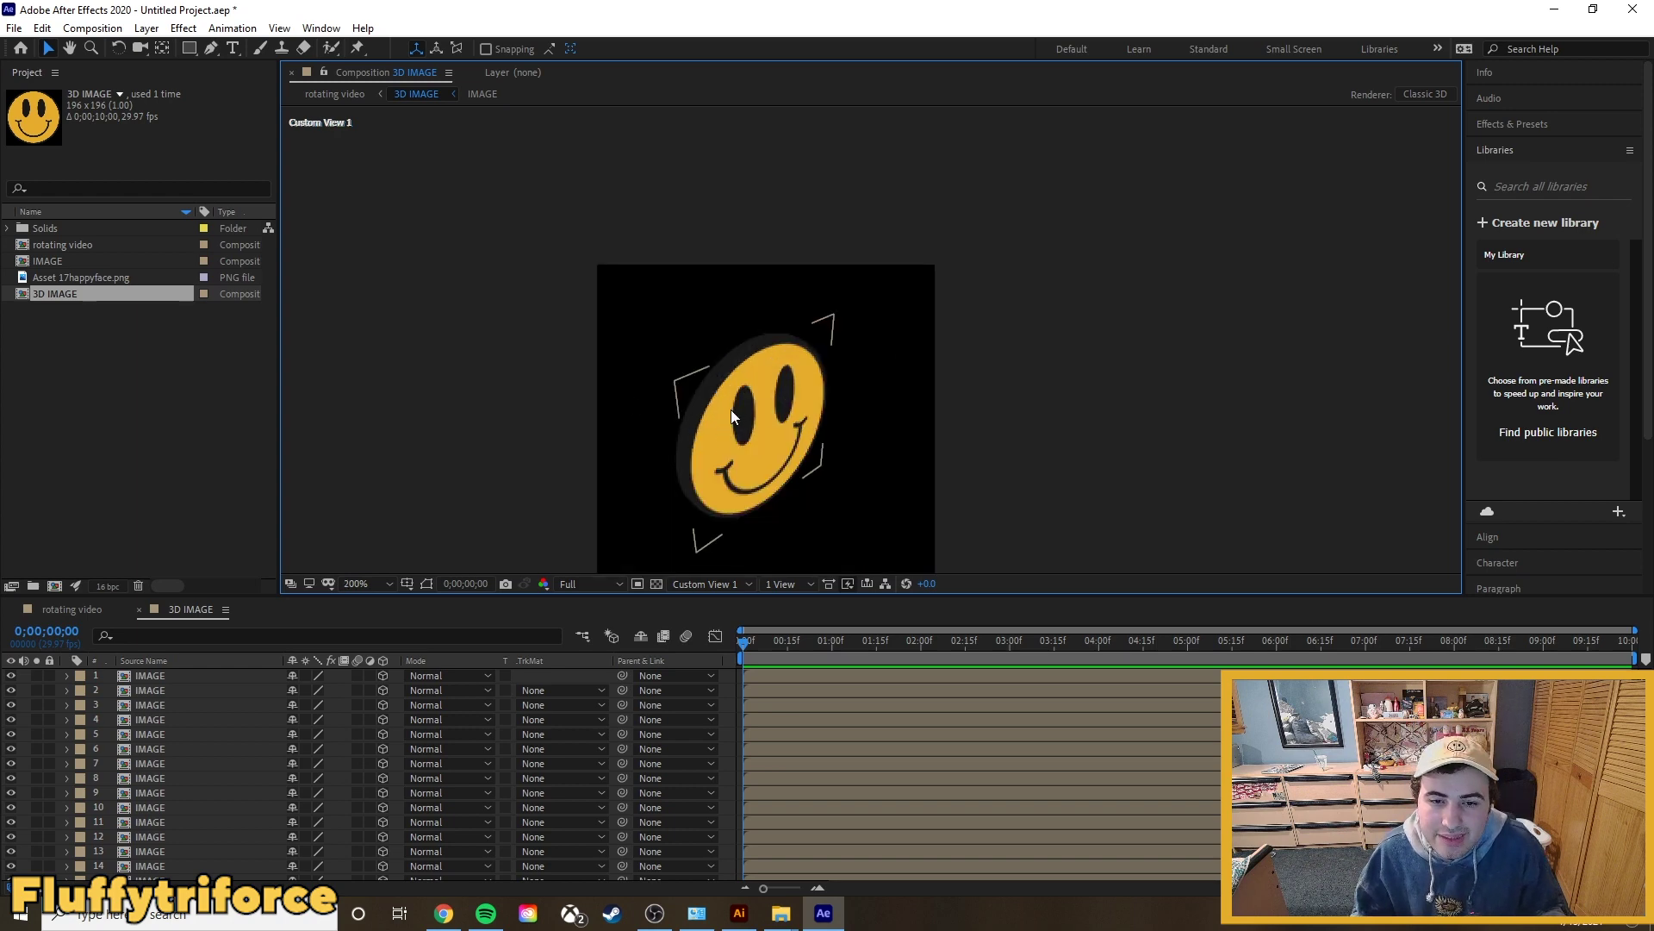
scroll(727, 412, down, 2)
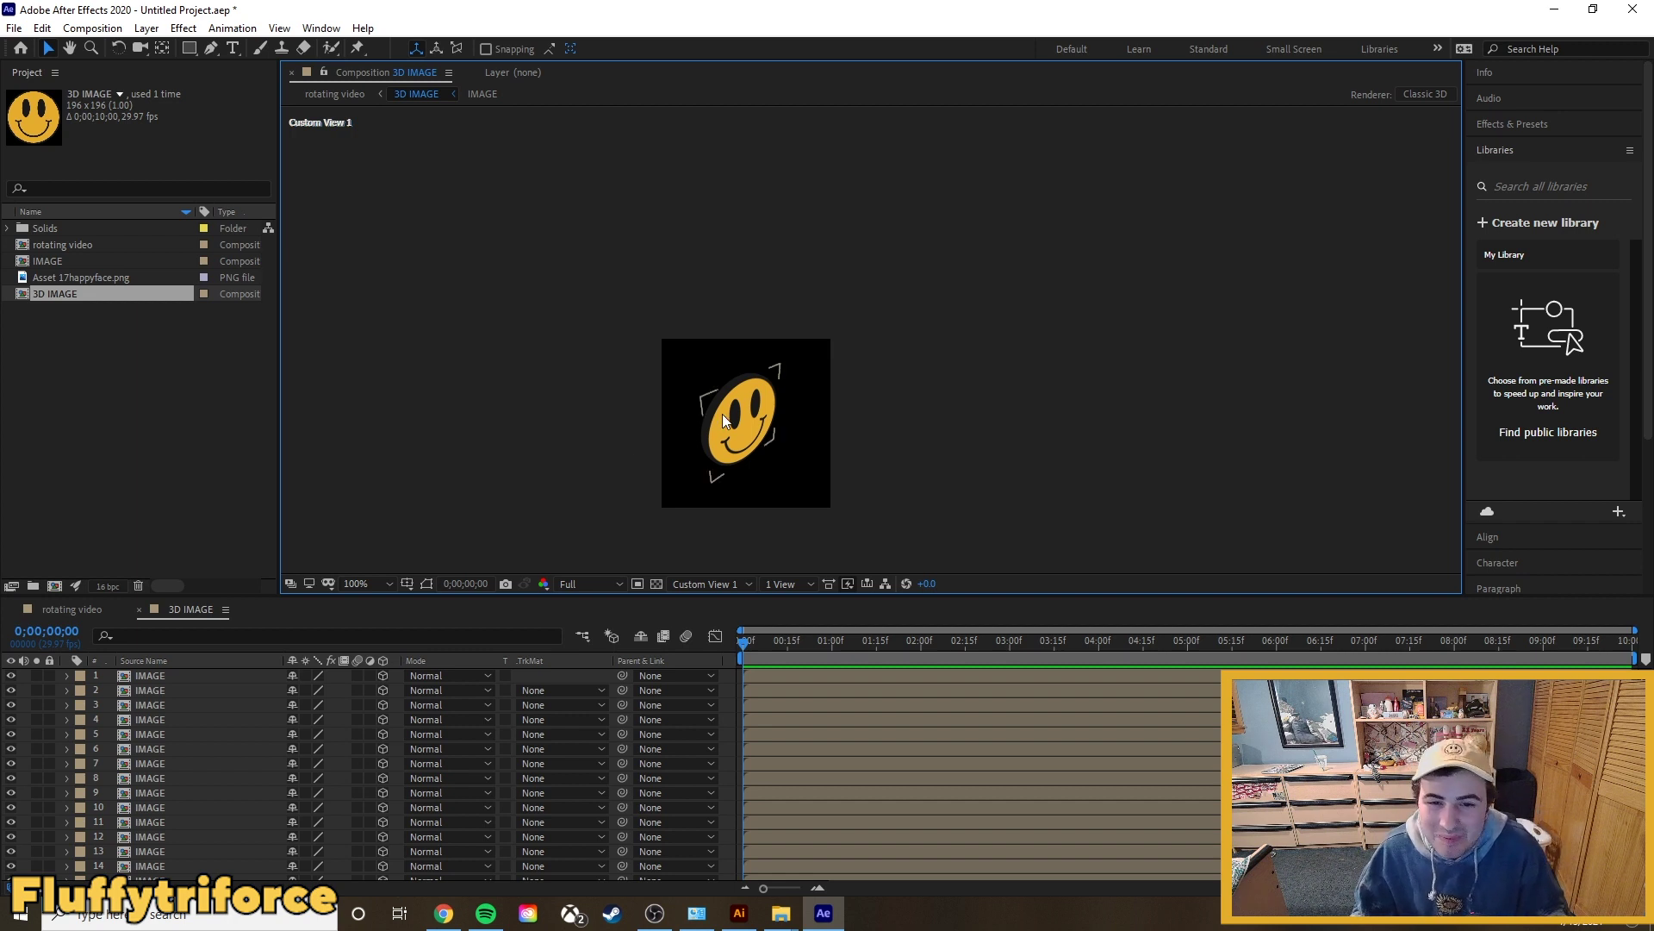
scroll(722, 415, up, 4)
scroll(648, 546, down, 8)
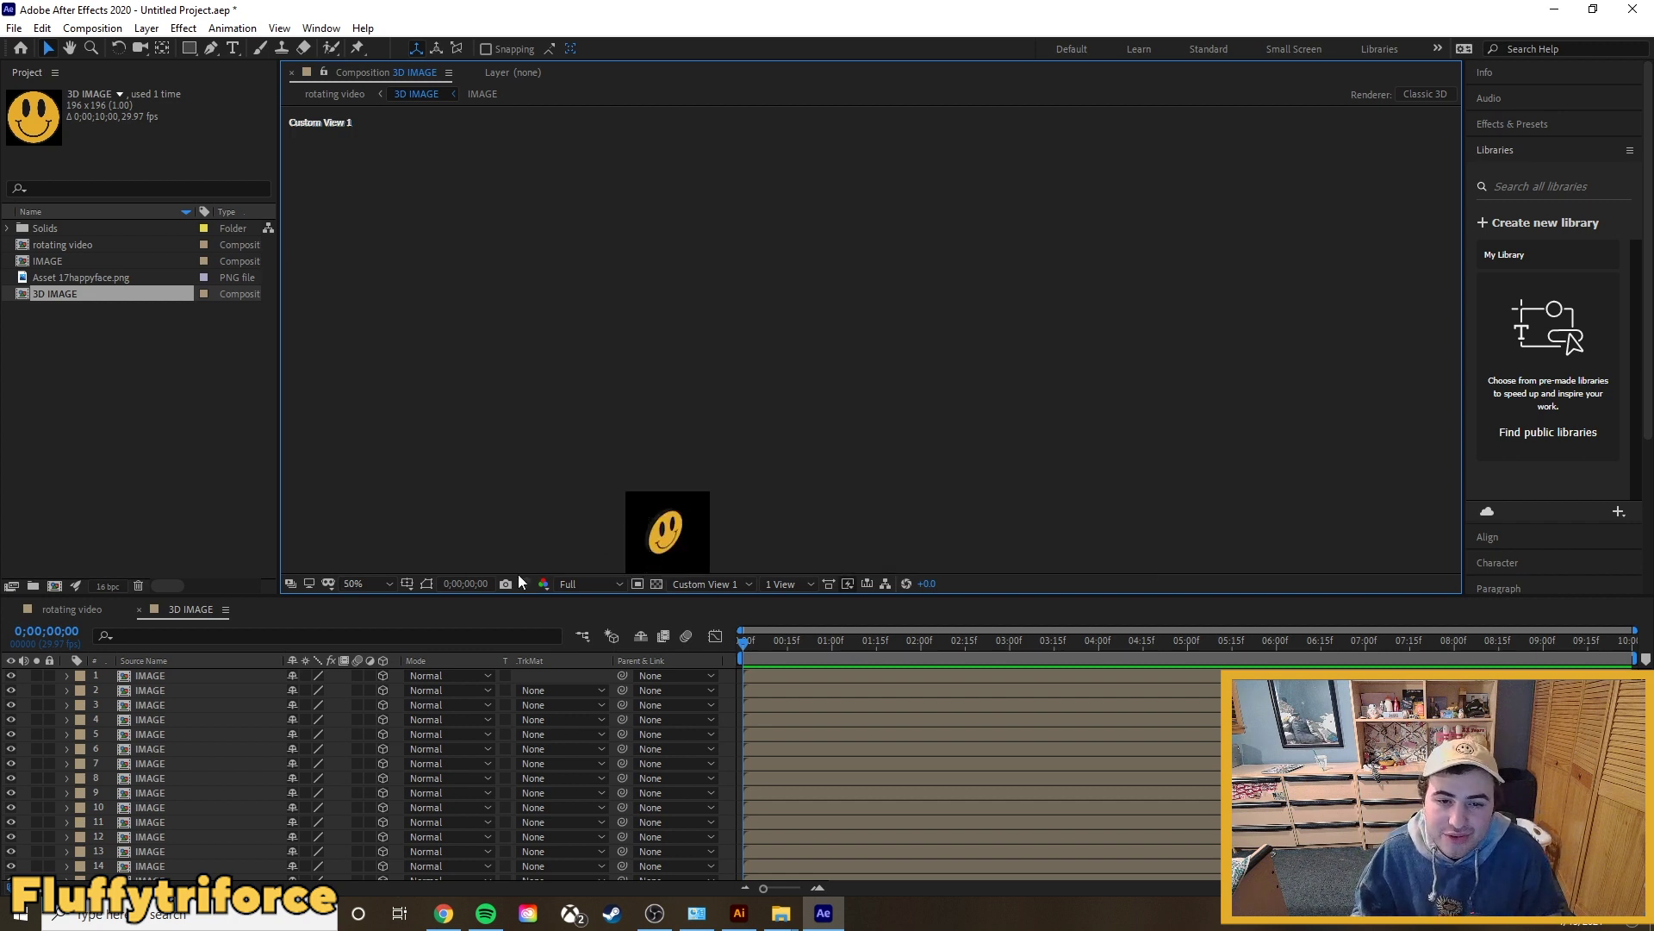
scroll(763, 454, up, 2)
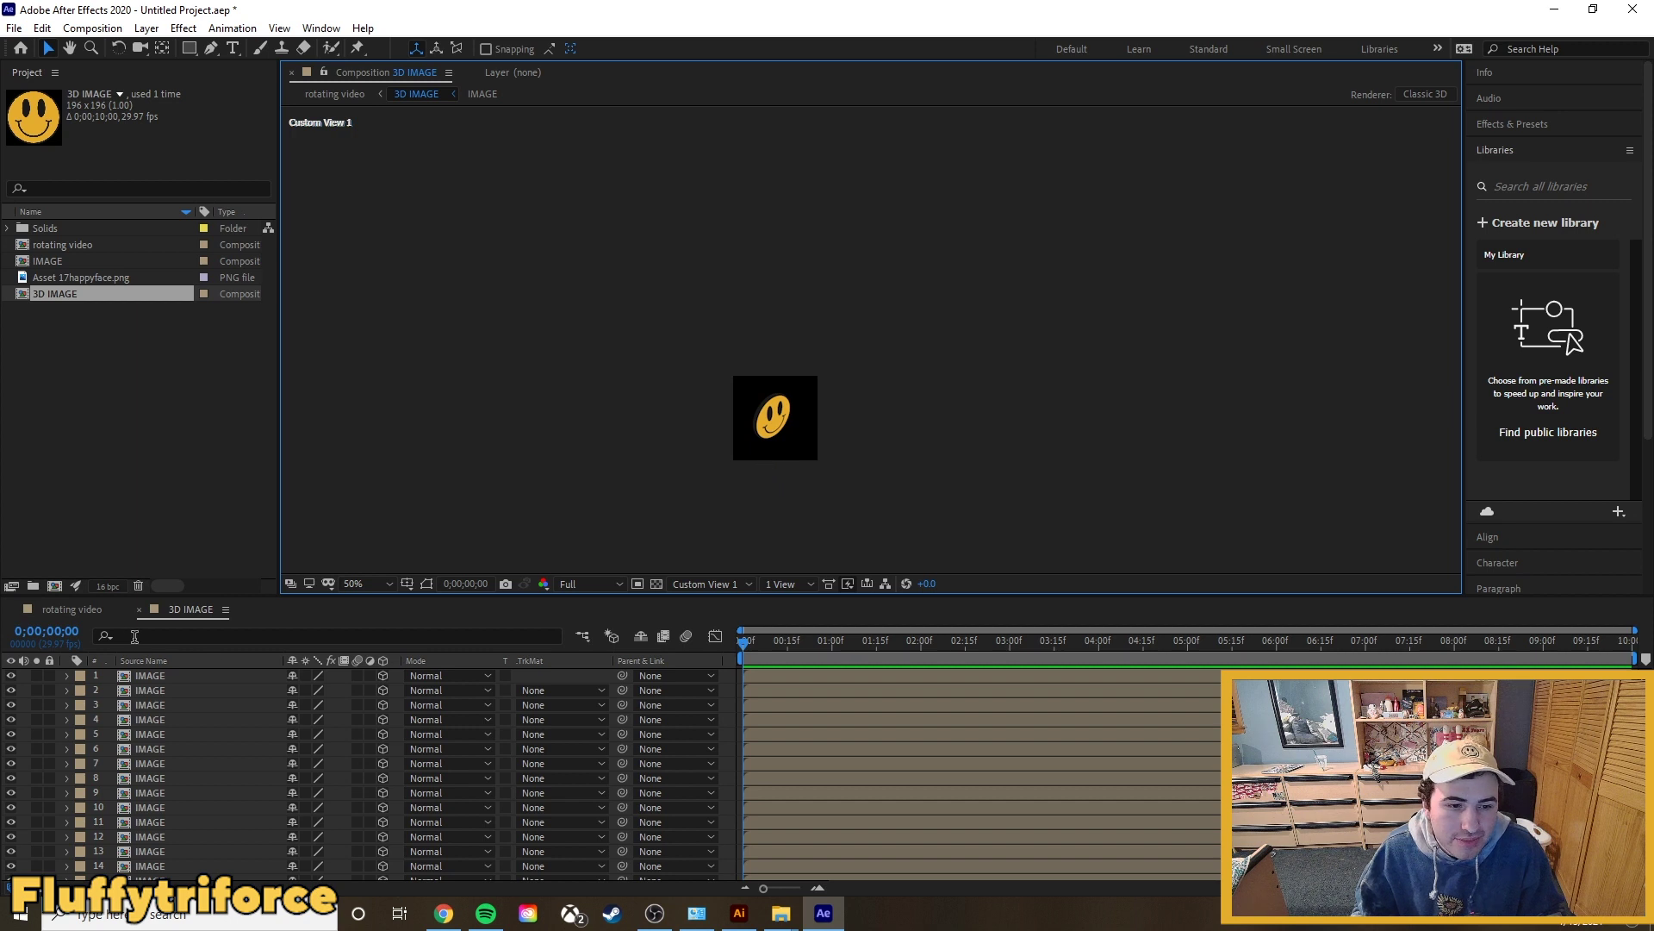
Step: In 'rotating video', enable 3D and collapse transformations on the 3D IMAGE layer
click(90, 612)
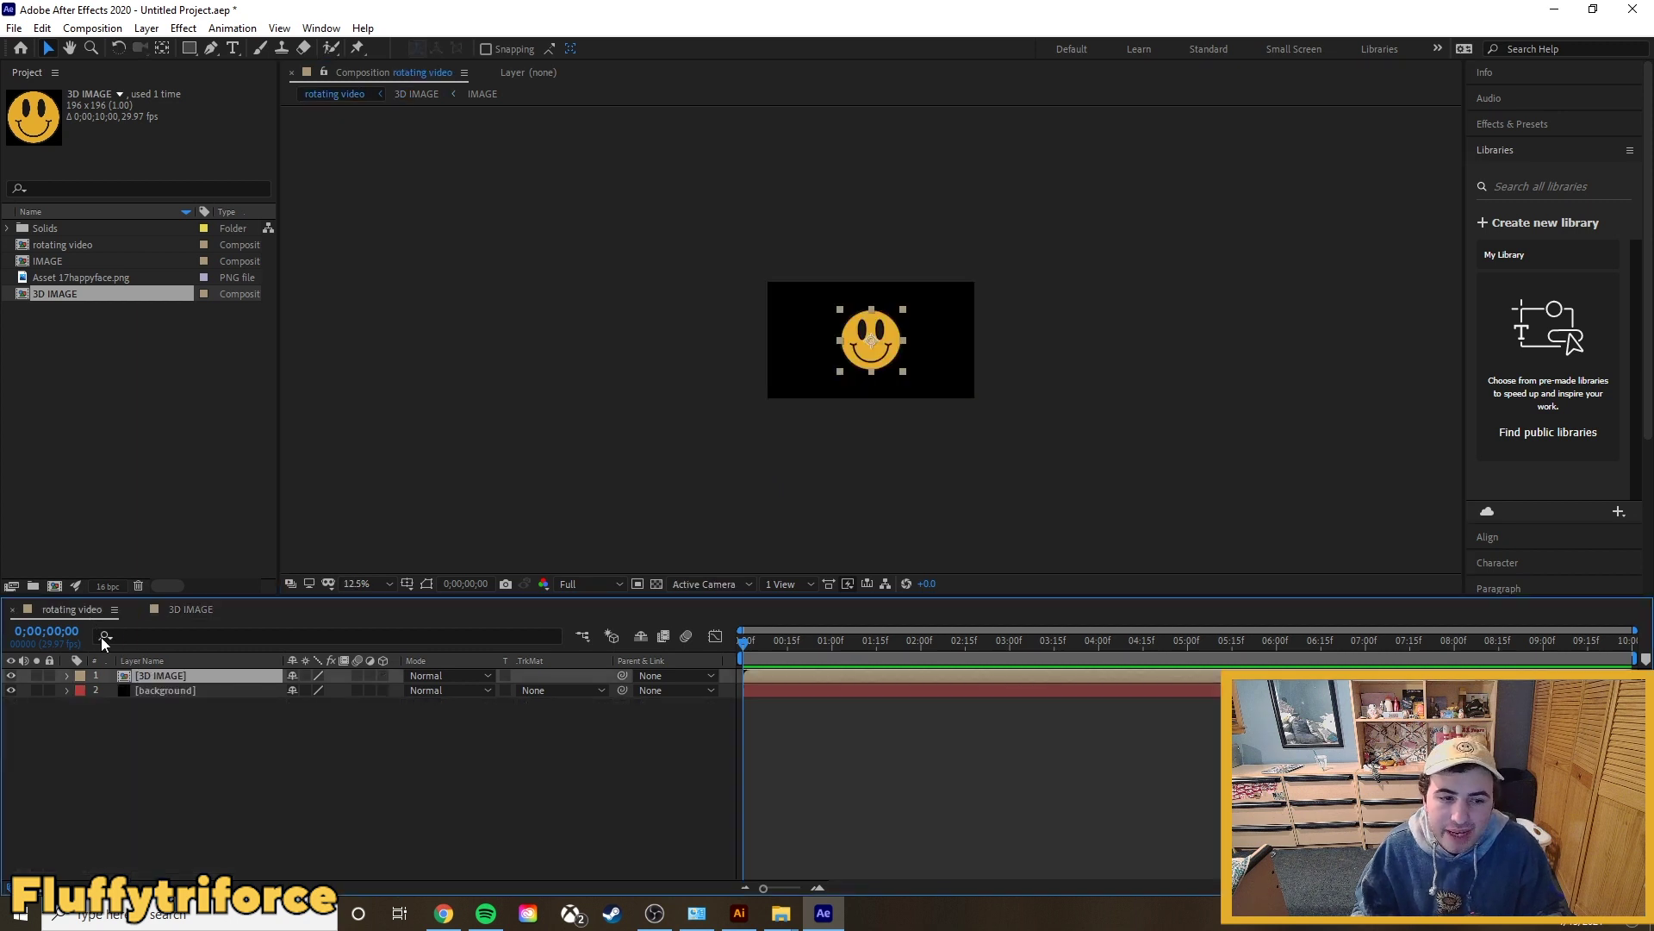
click(177, 687)
click(167, 675)
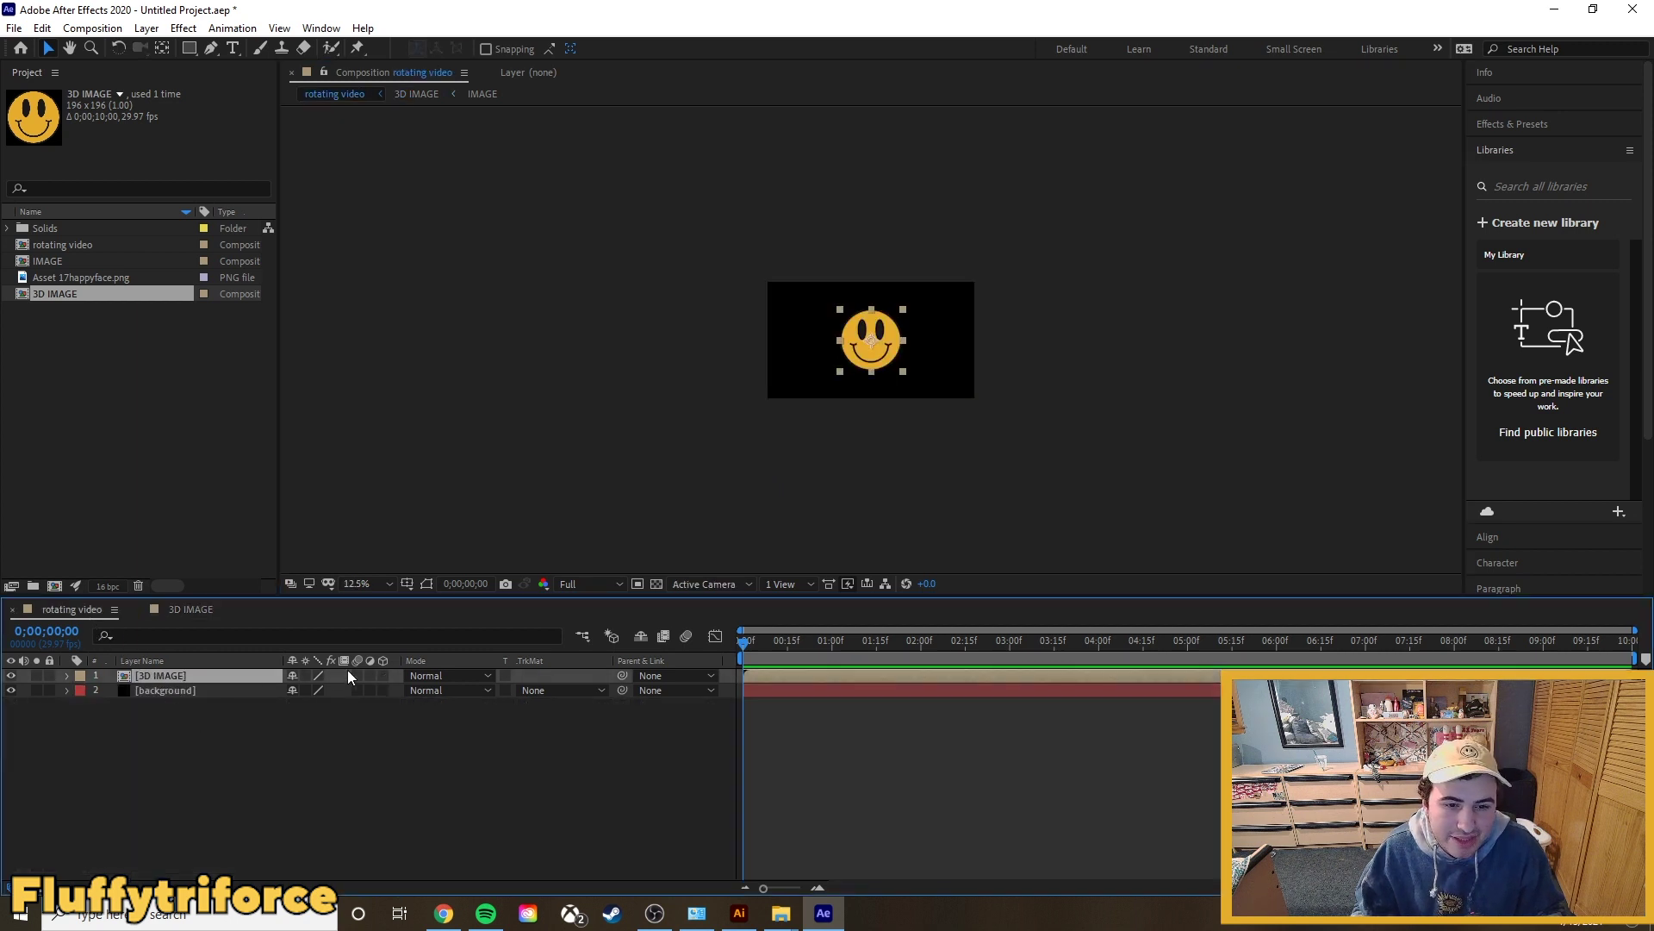
click(383, 674)
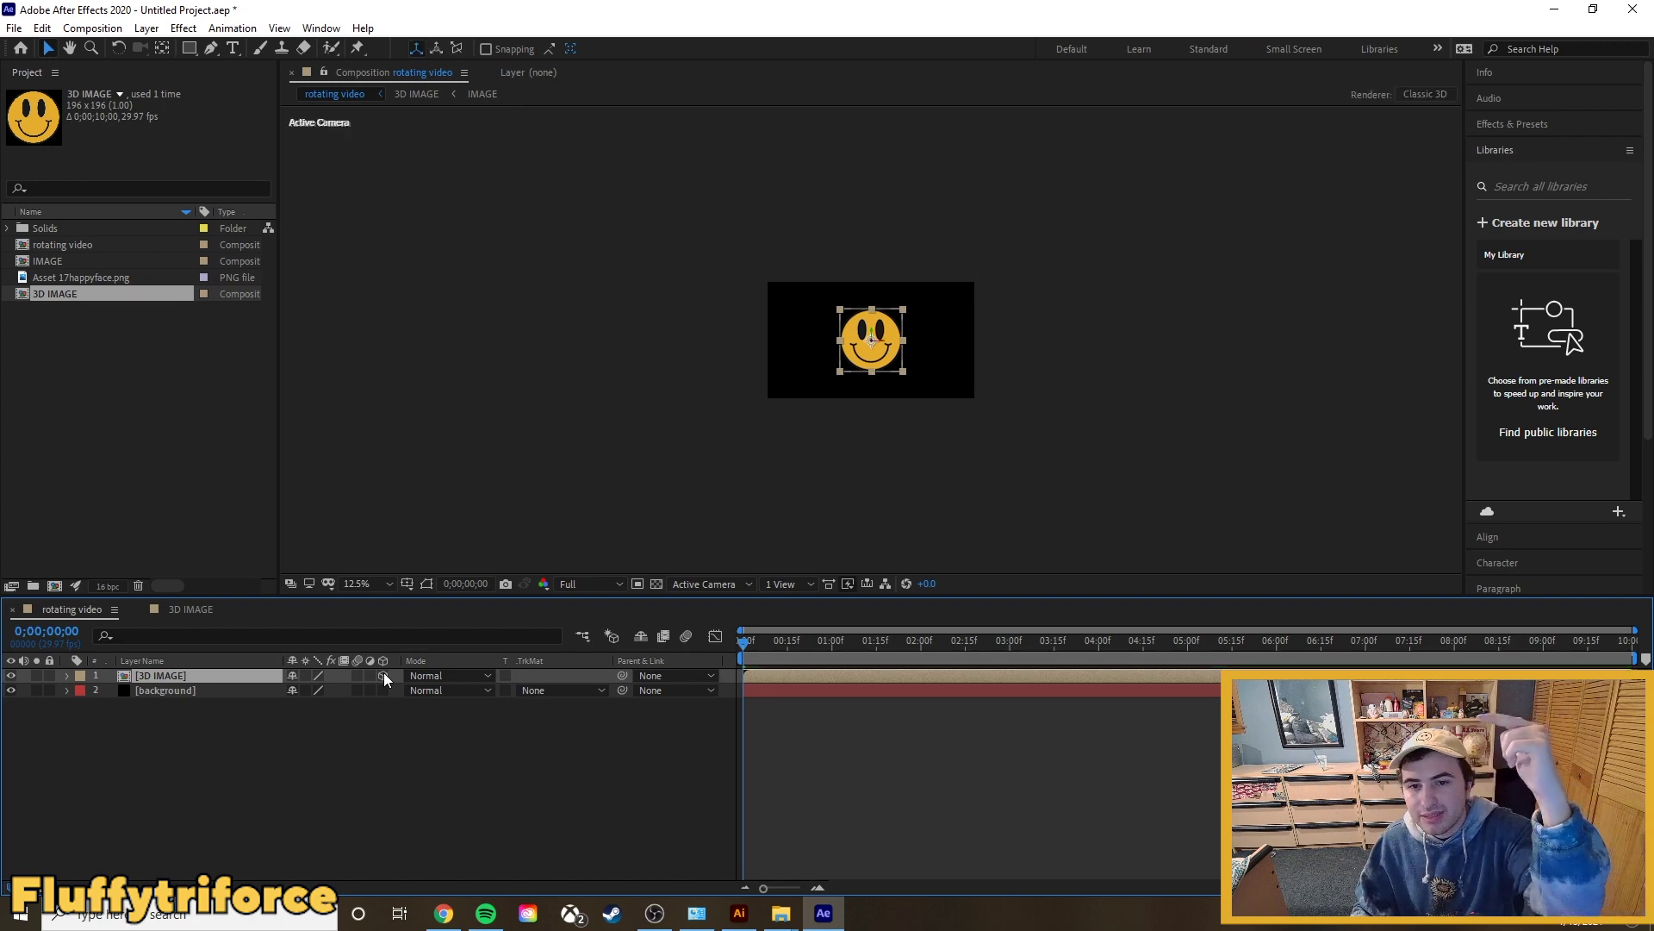
click(306, 676)
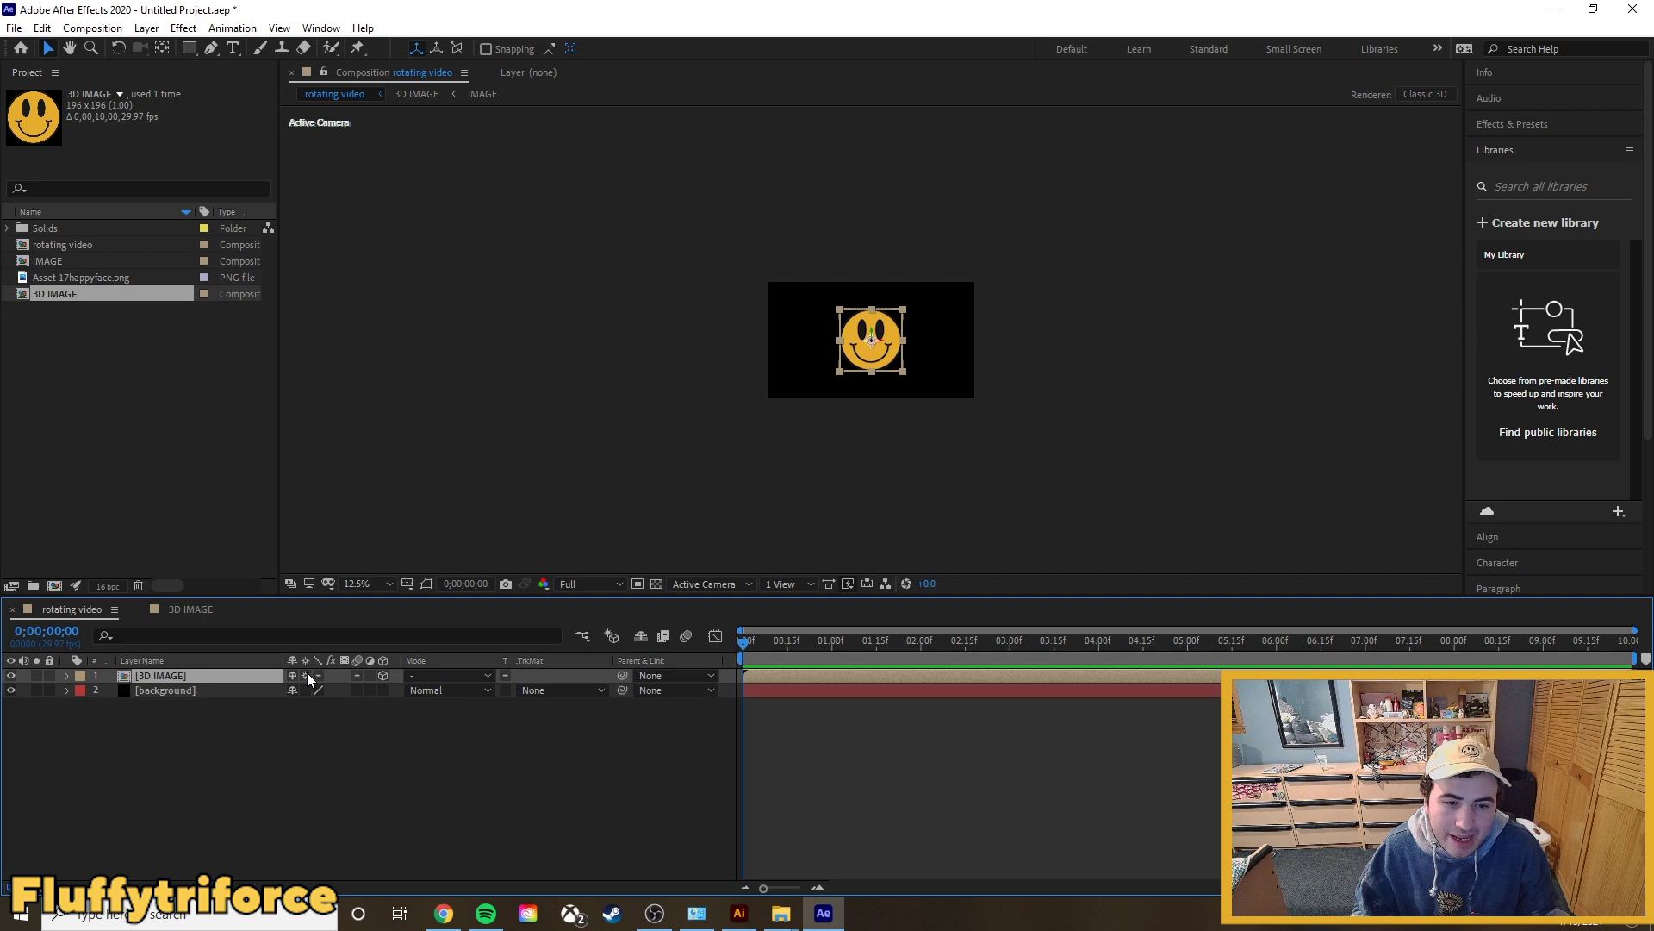
click(241, 756)
click(184, 679)
Step: Show the layer's rotation properties, try a 35° Y Rotation, then cancel it
key(r)
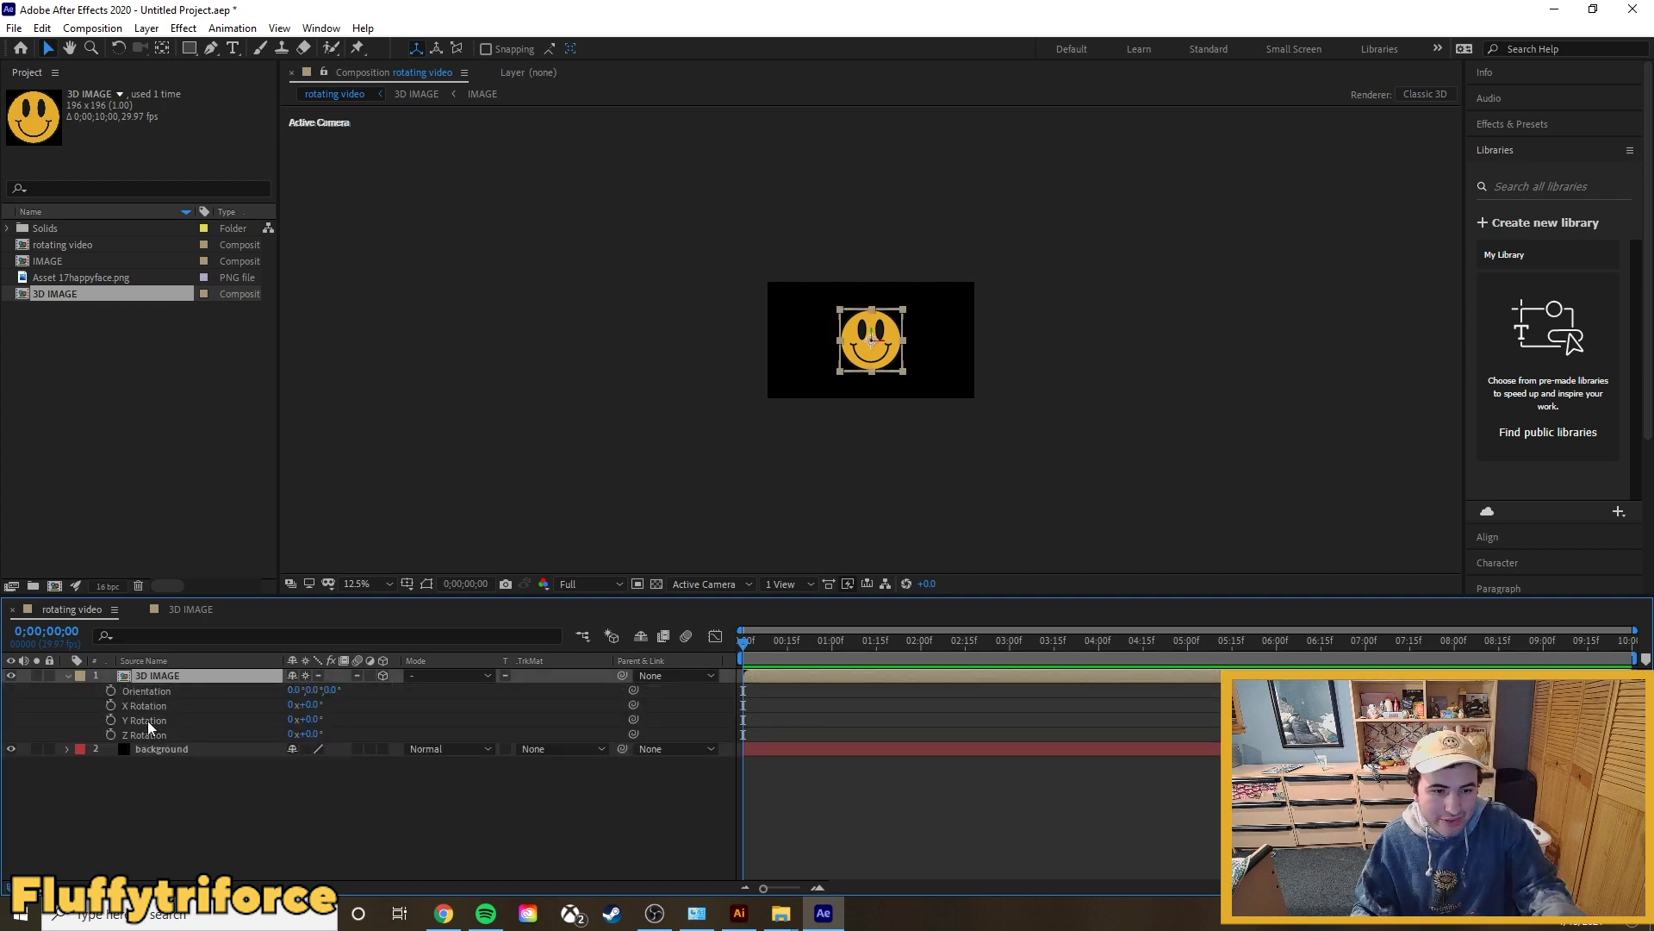
click(307, 720)
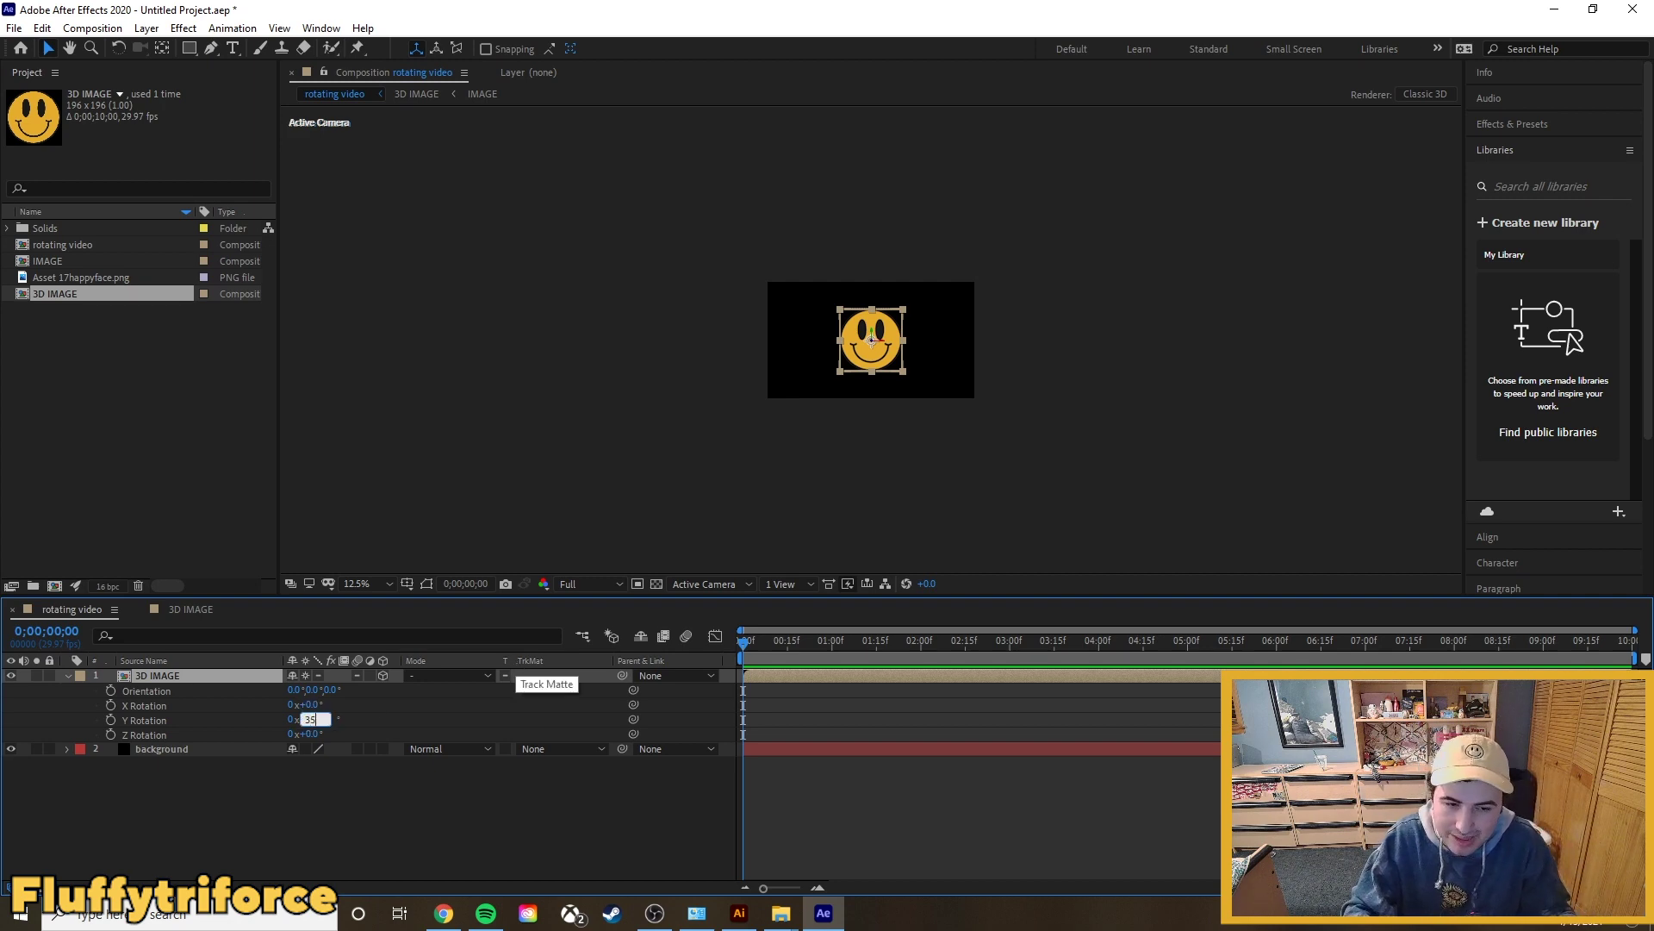
text(35)
key(Escape)
click(360, 815)
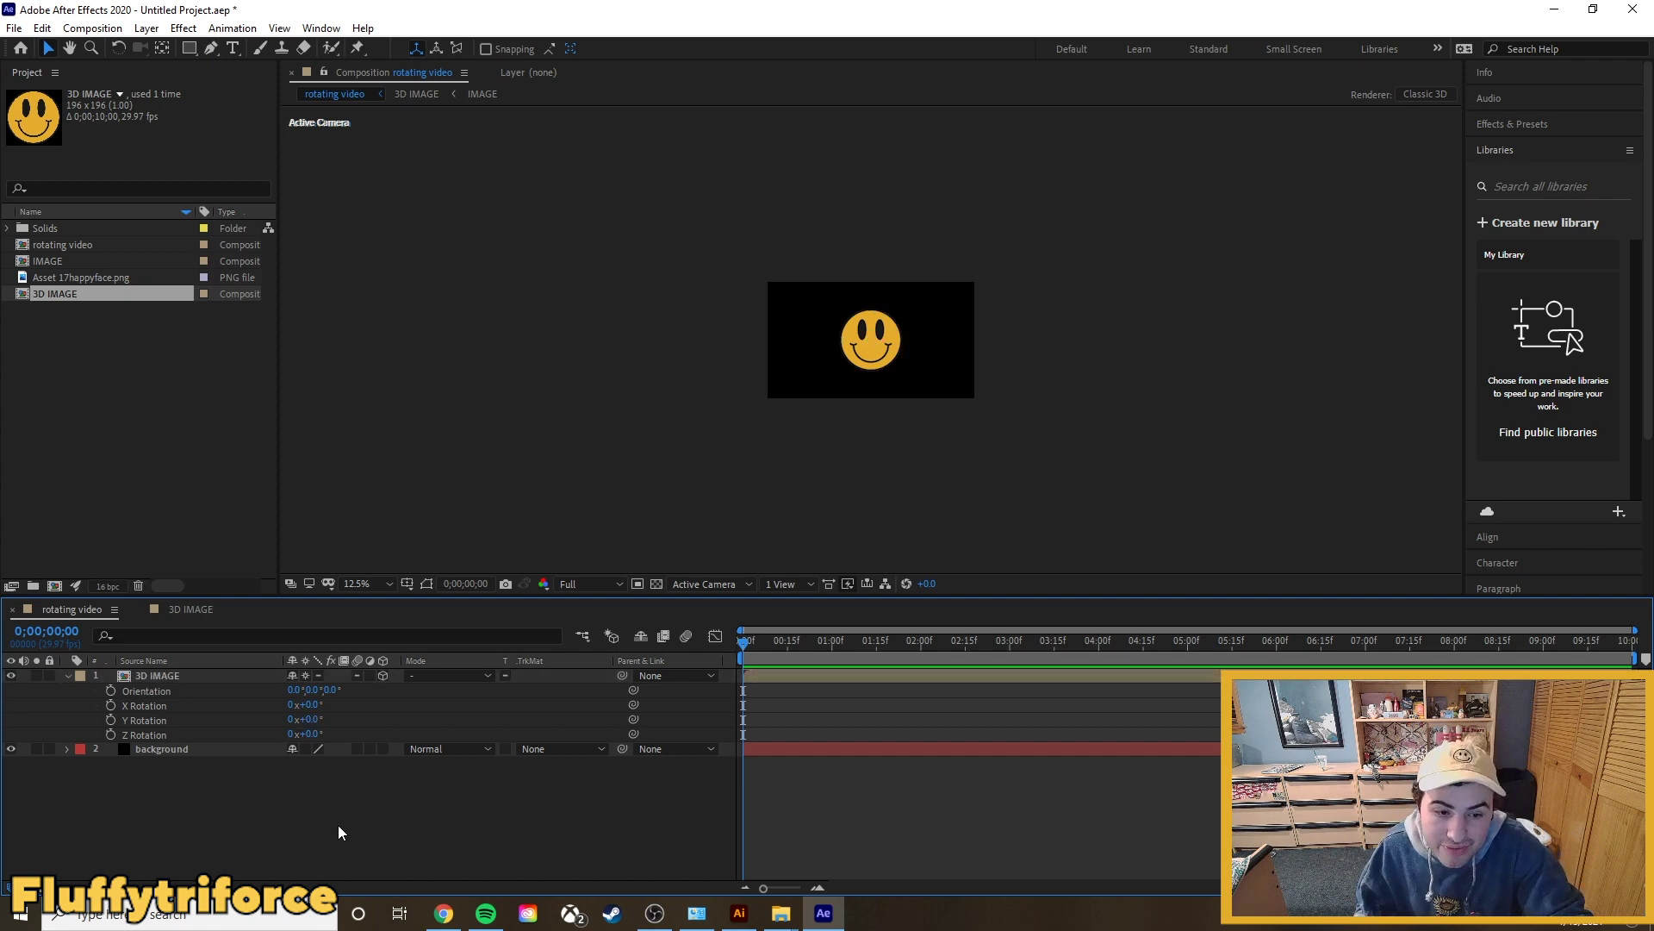
Step: Keyframe Y Rotation from 0° at the start to 360° at the end, then preview
click(110, 719)
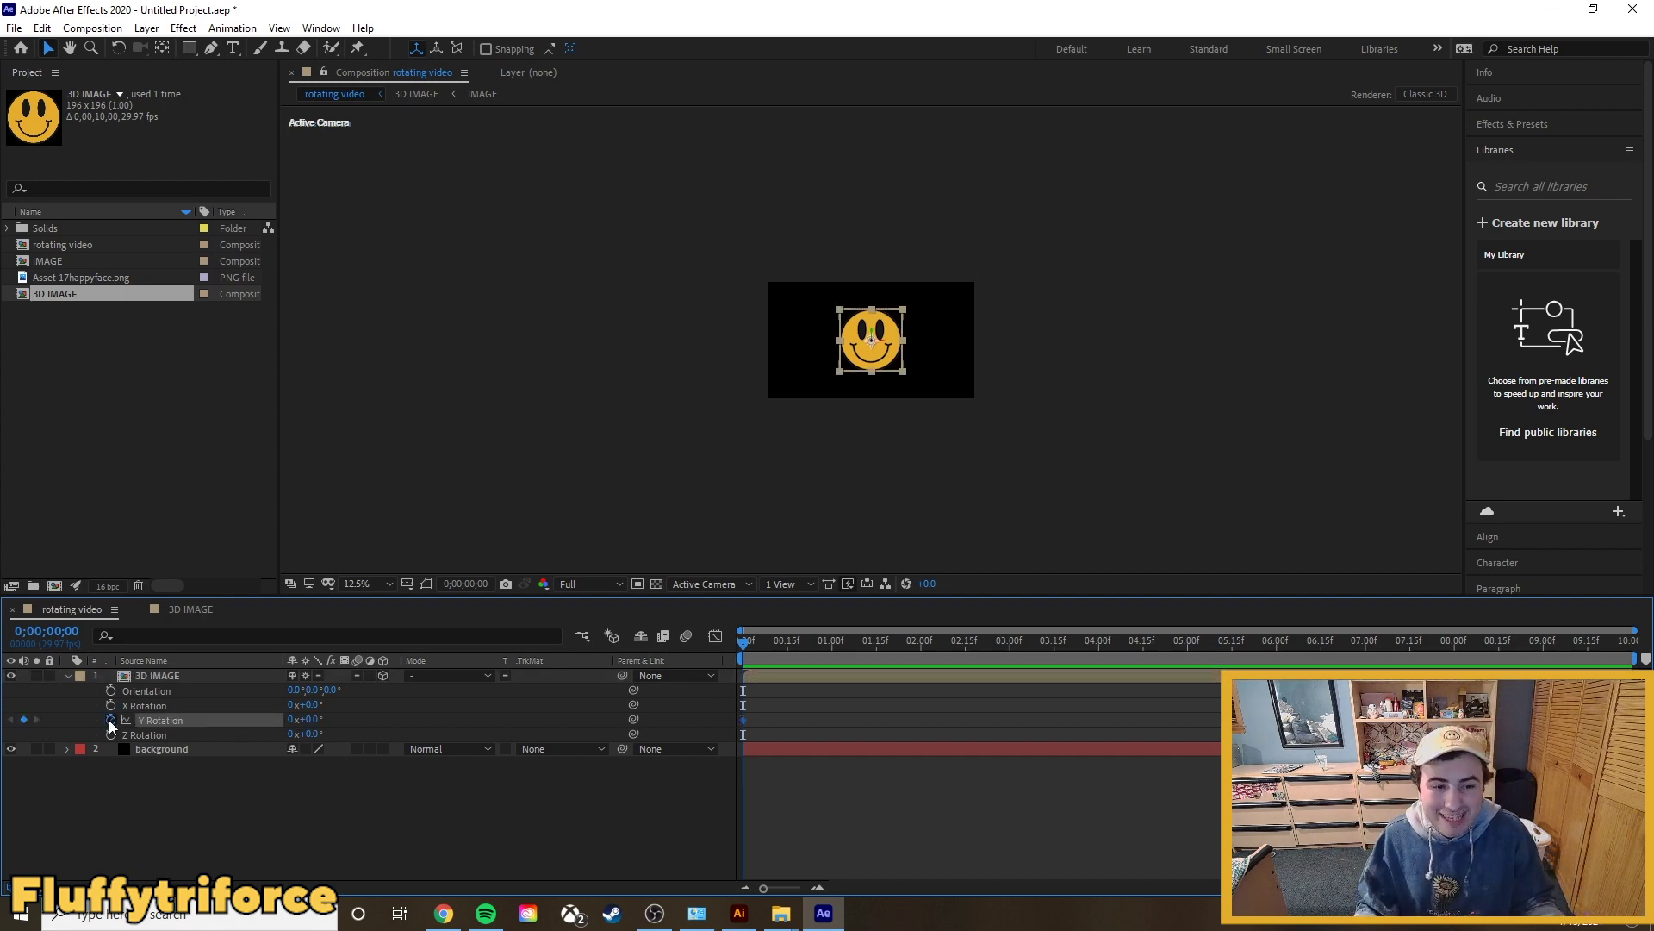
drag(741, 647, 1628, 644)
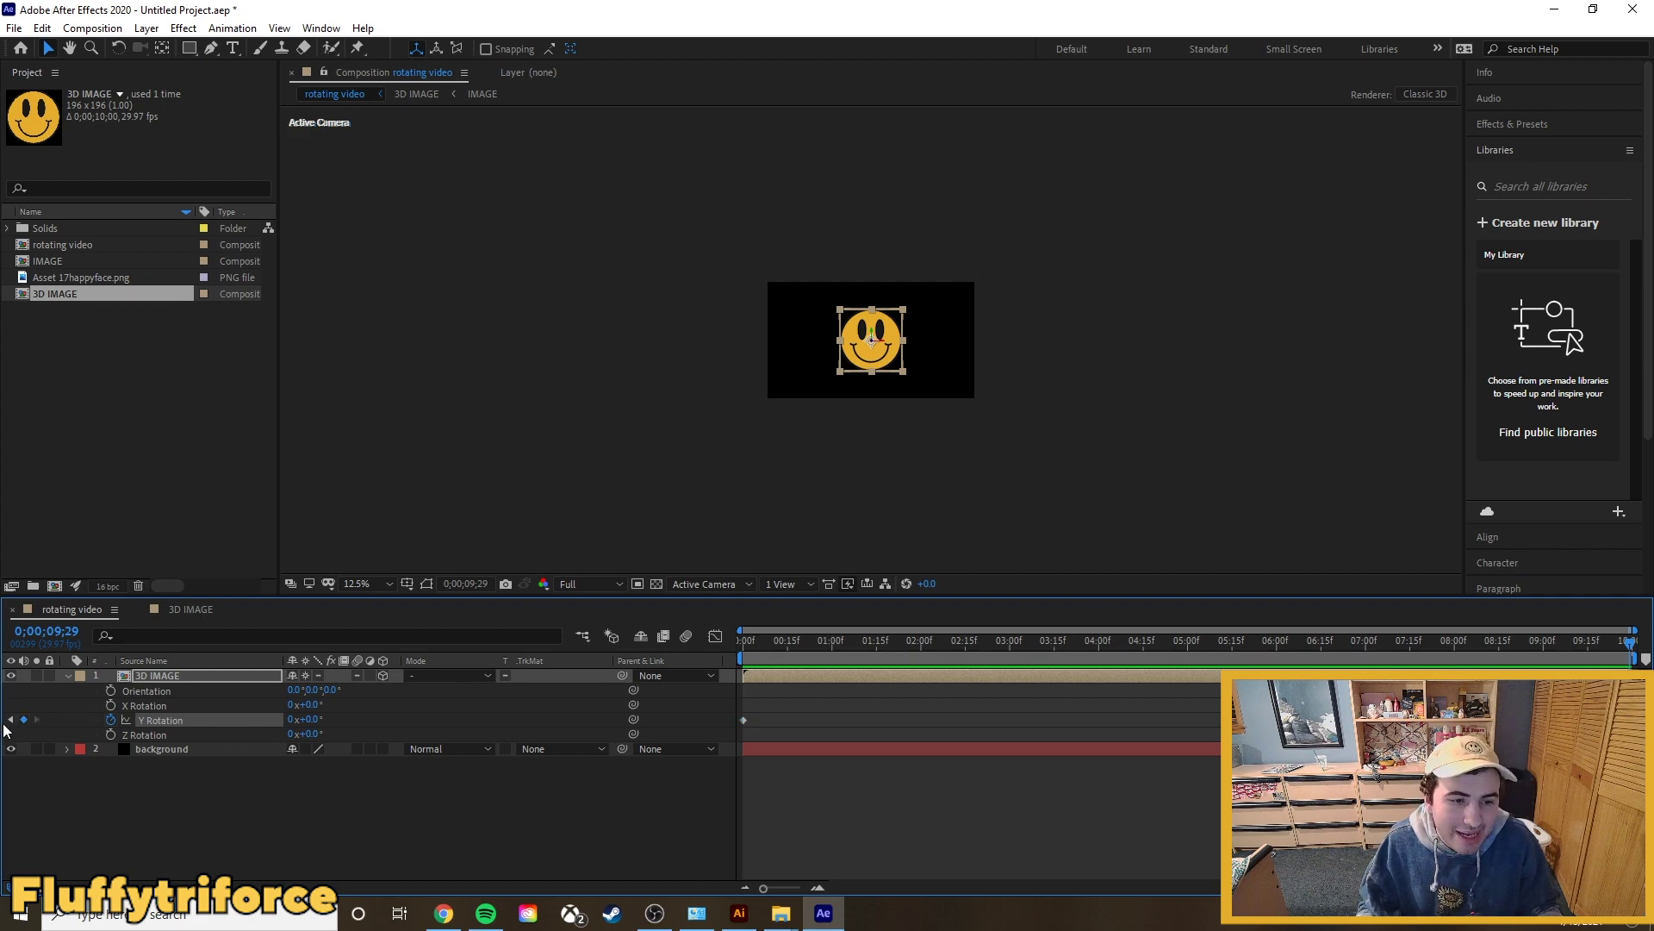
click(315, 719)
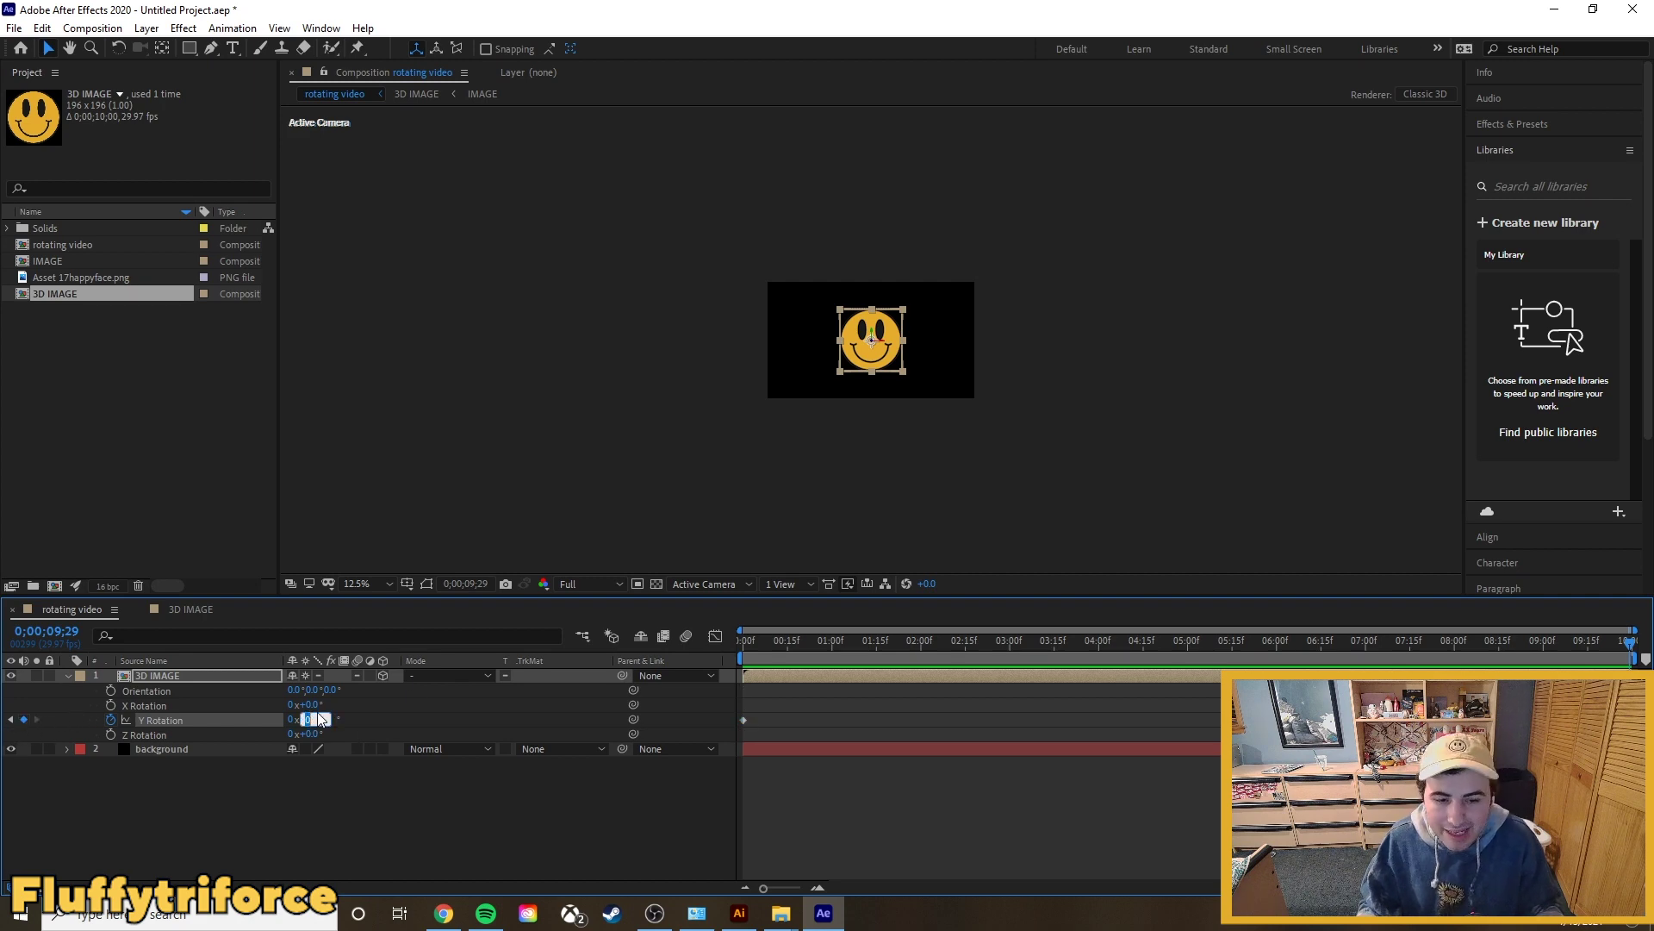
key(Return)
drag(883, 639, 552, 657)
click(551, 827)
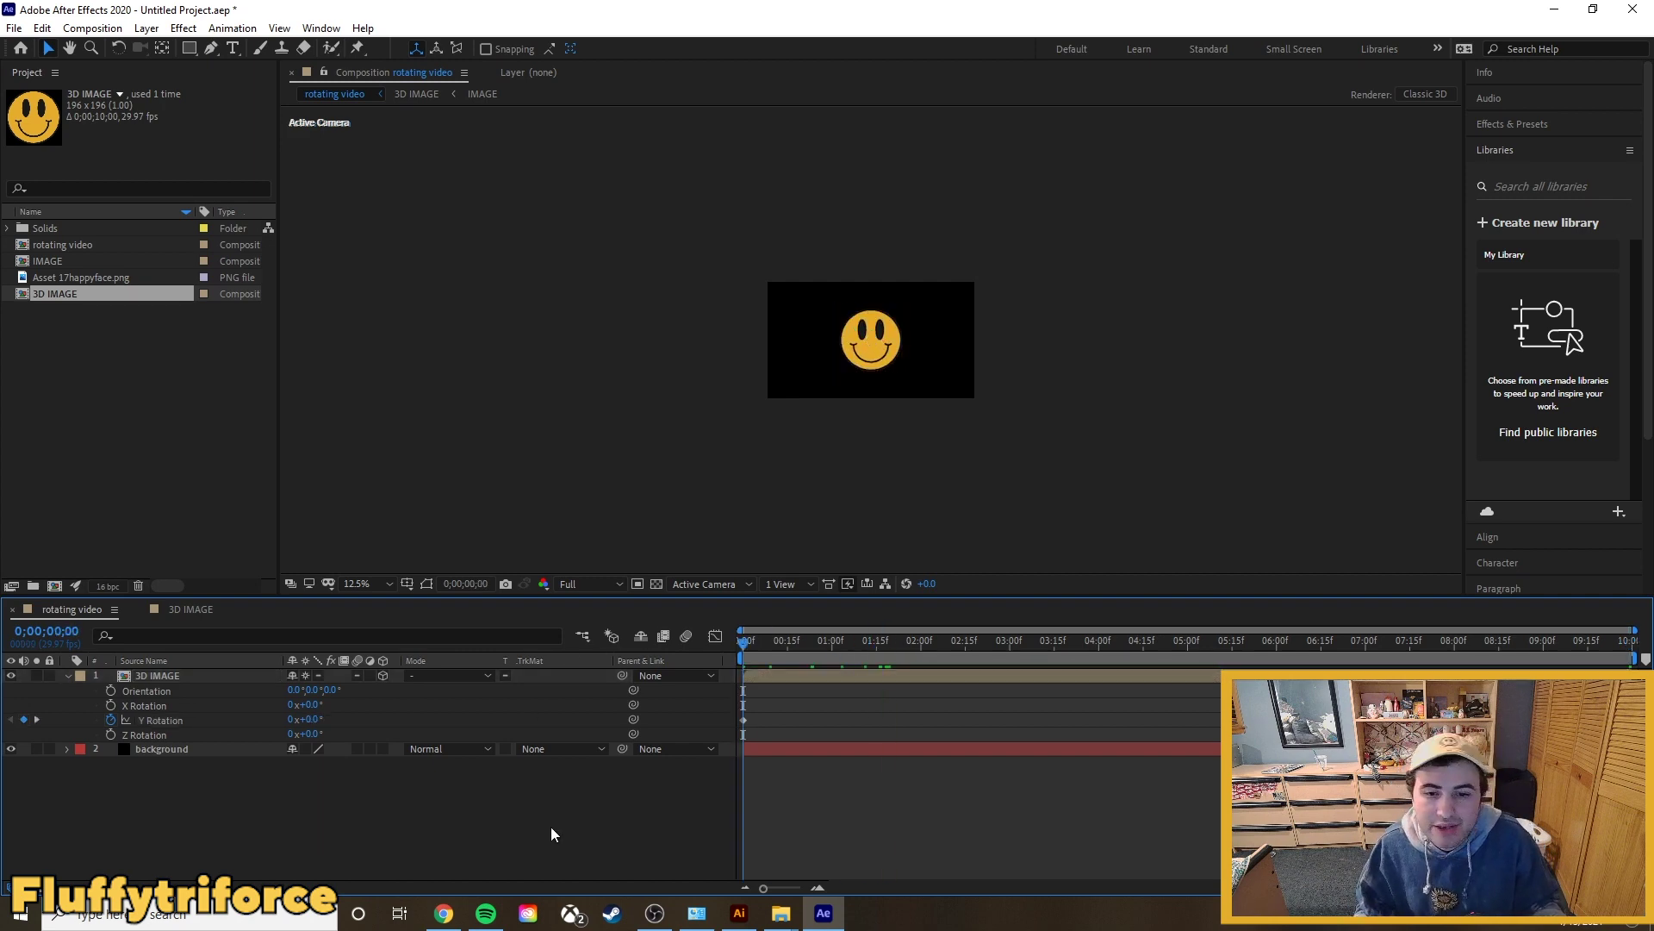
key(space)
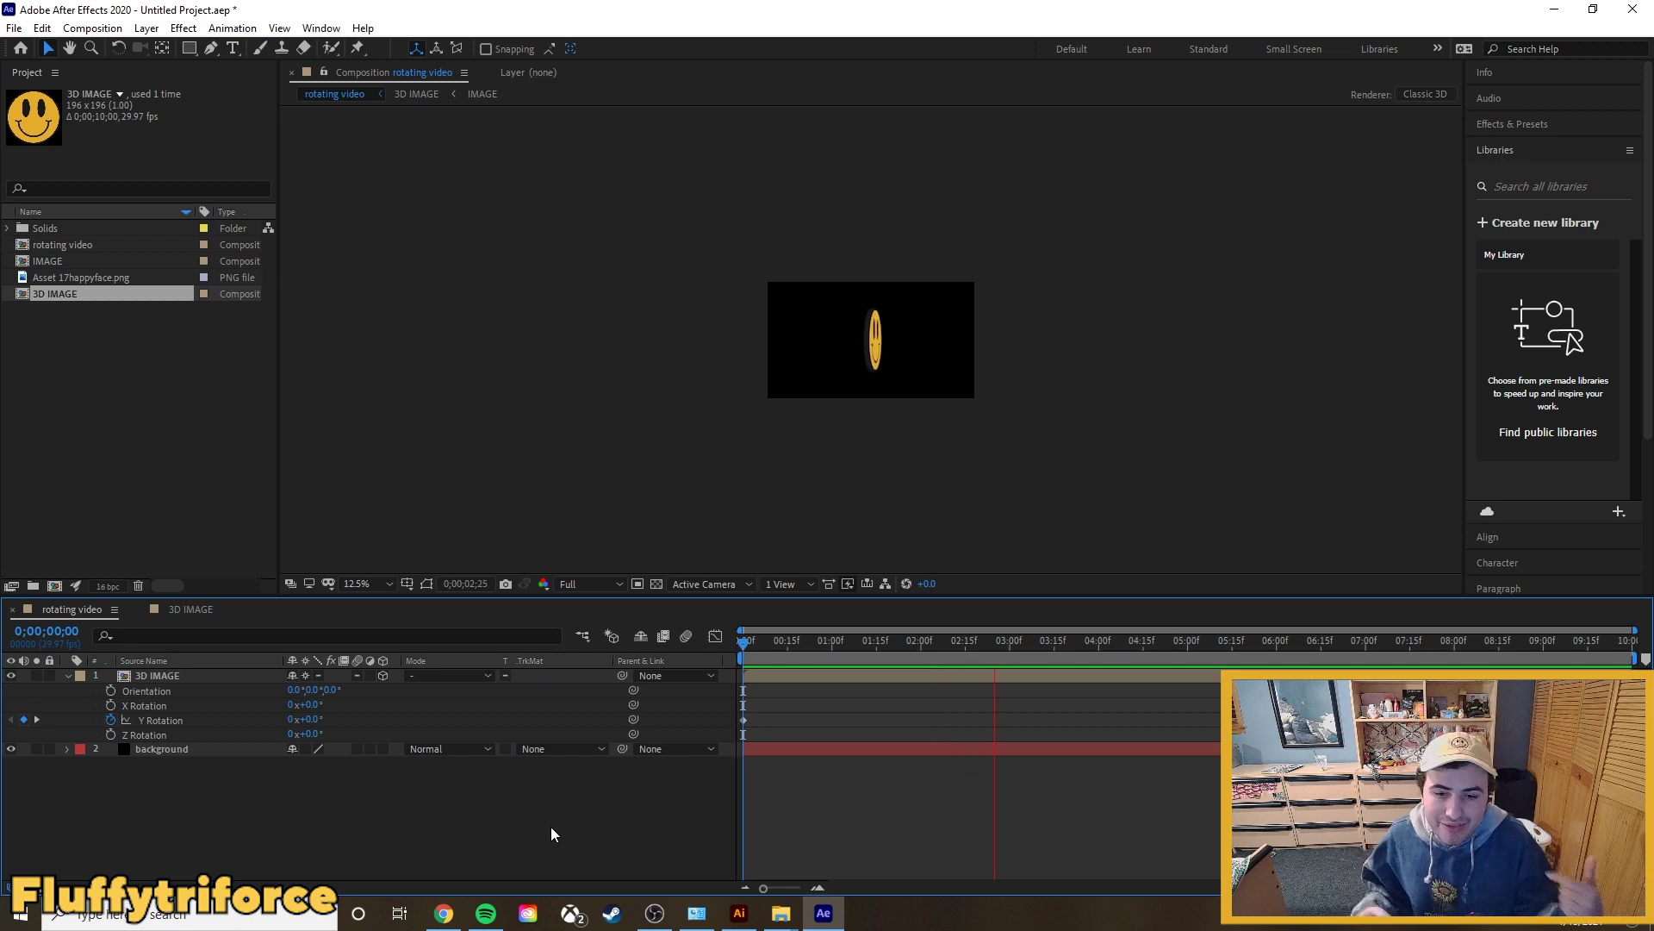
Step: Change the end Y Rotation keyframe to five revolutions (5x+0.0°) and review the spin
drag(1075, 640, 1629, 669)
click(289, 718)
text(5)
key(Return)
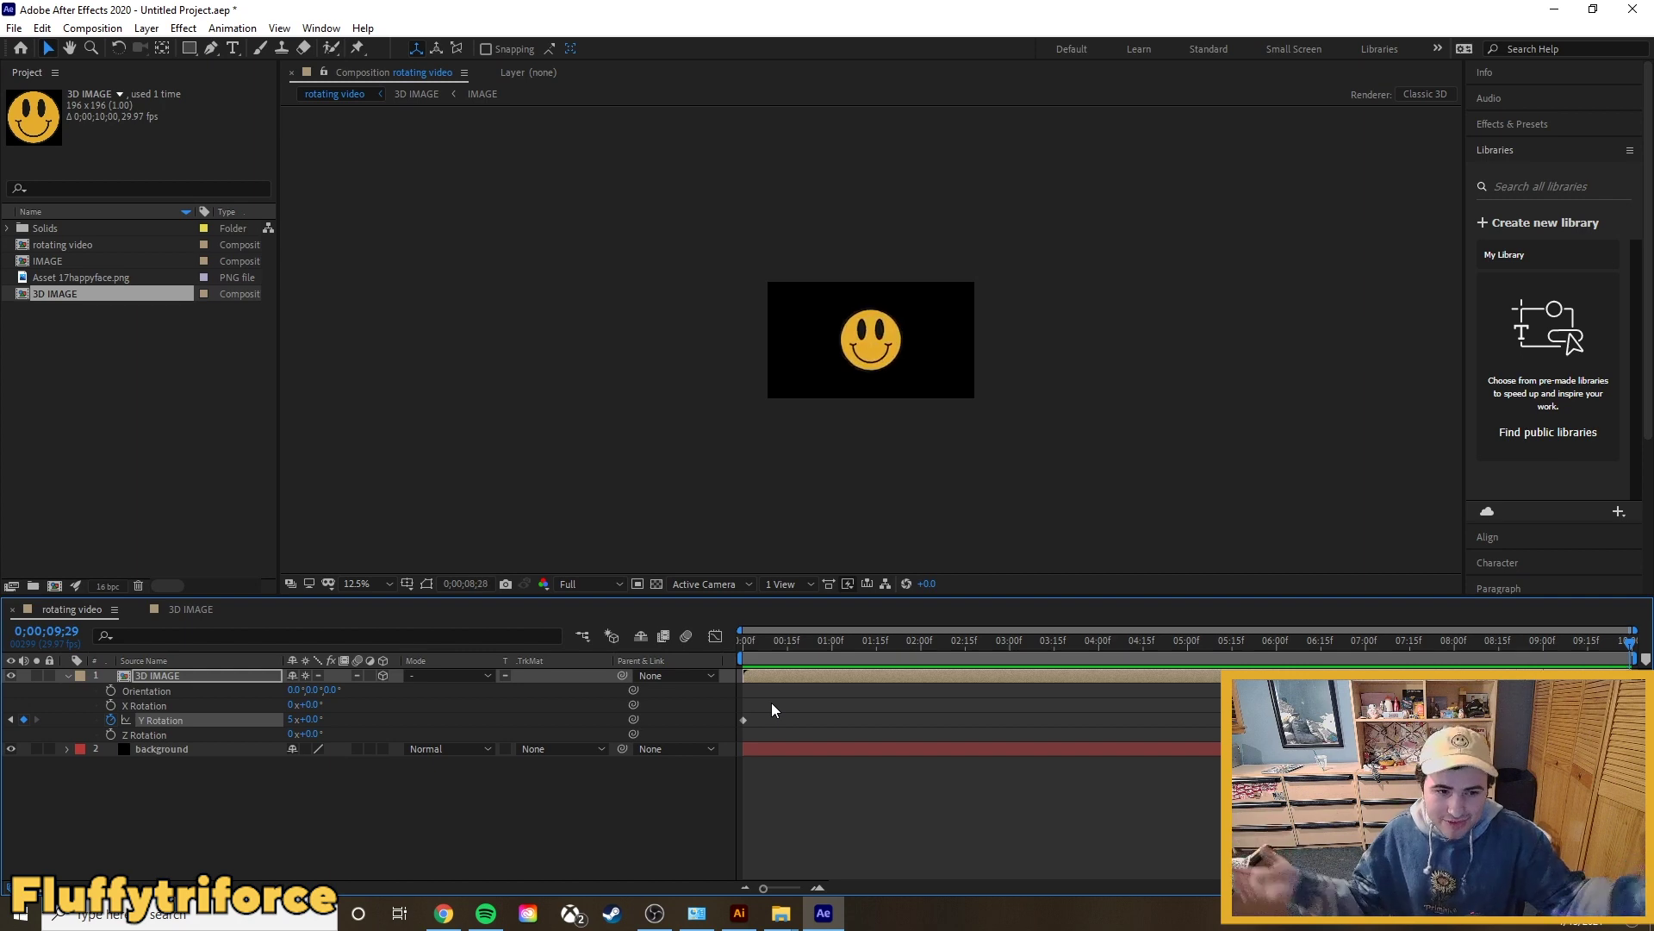
click(394, 793)
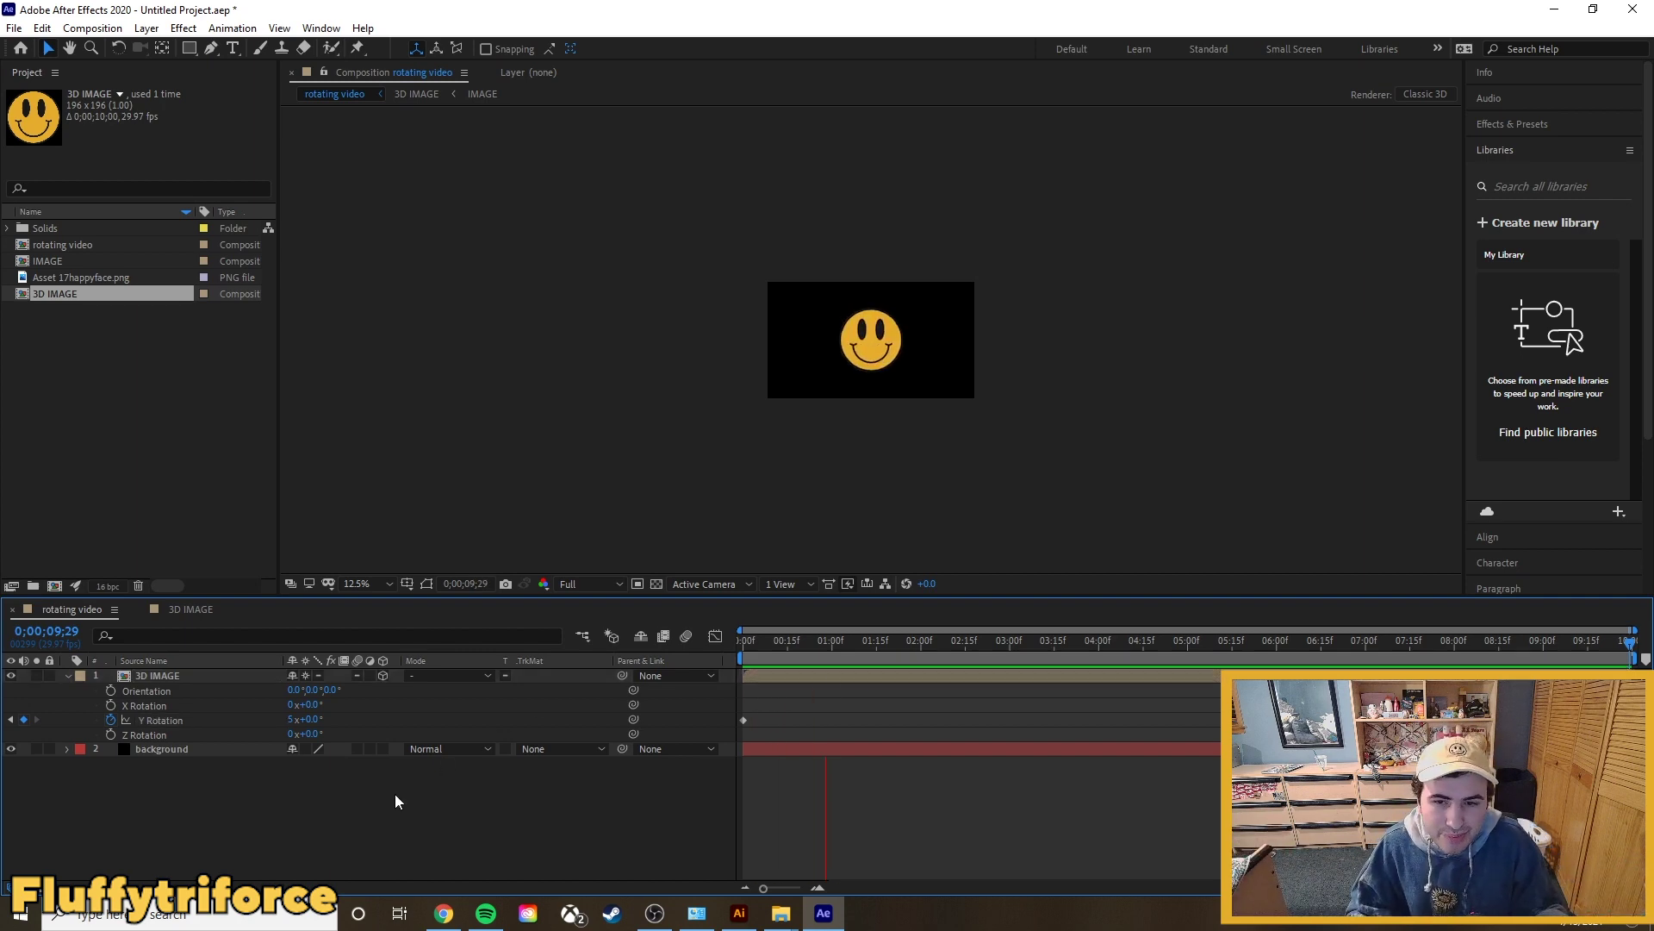
click(14, 27)
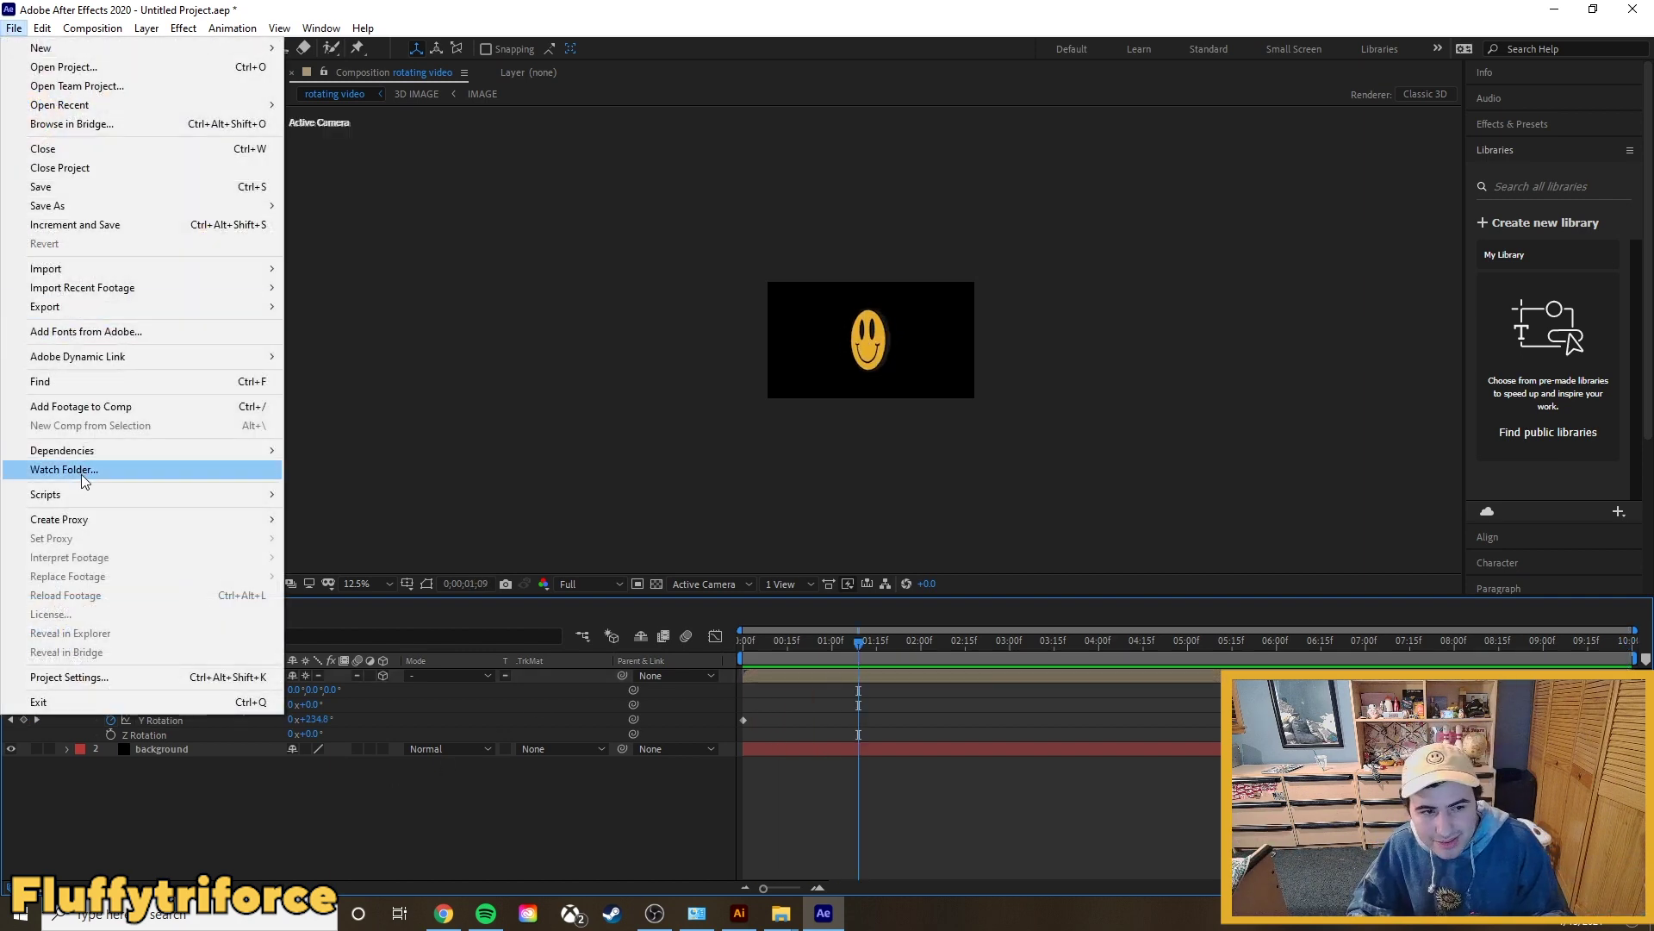
Step: Queue 'rotating video' and render it to rotating video.avi with RGB + Alpha channels
mouse_move(104, 308)
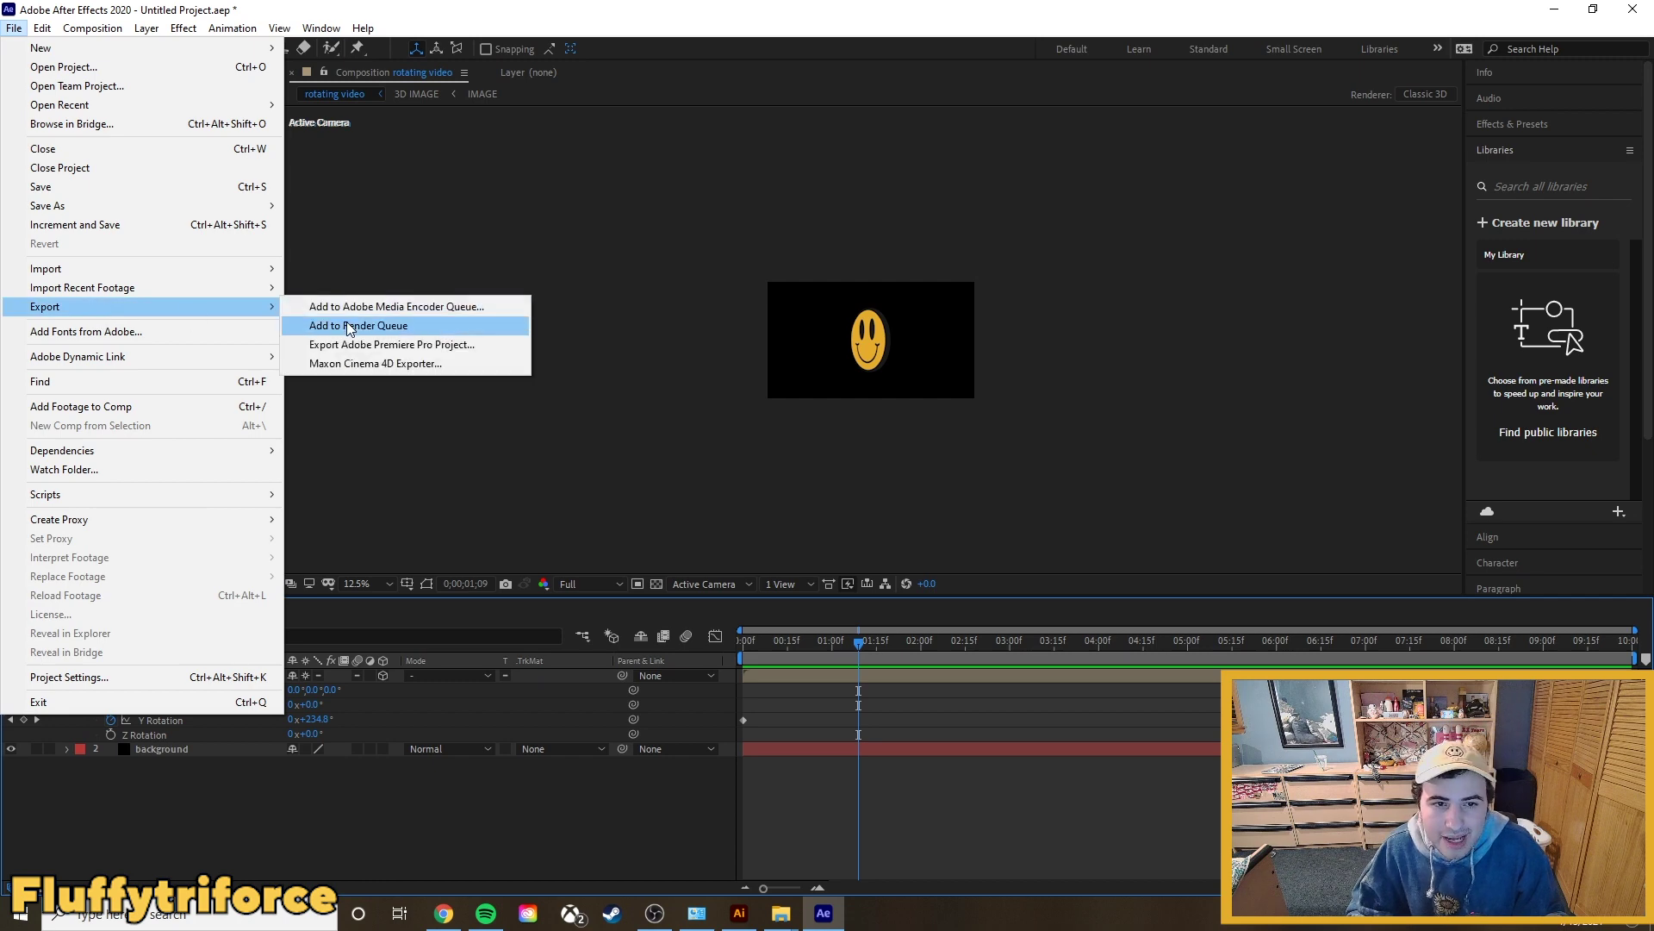
click(347, 325)
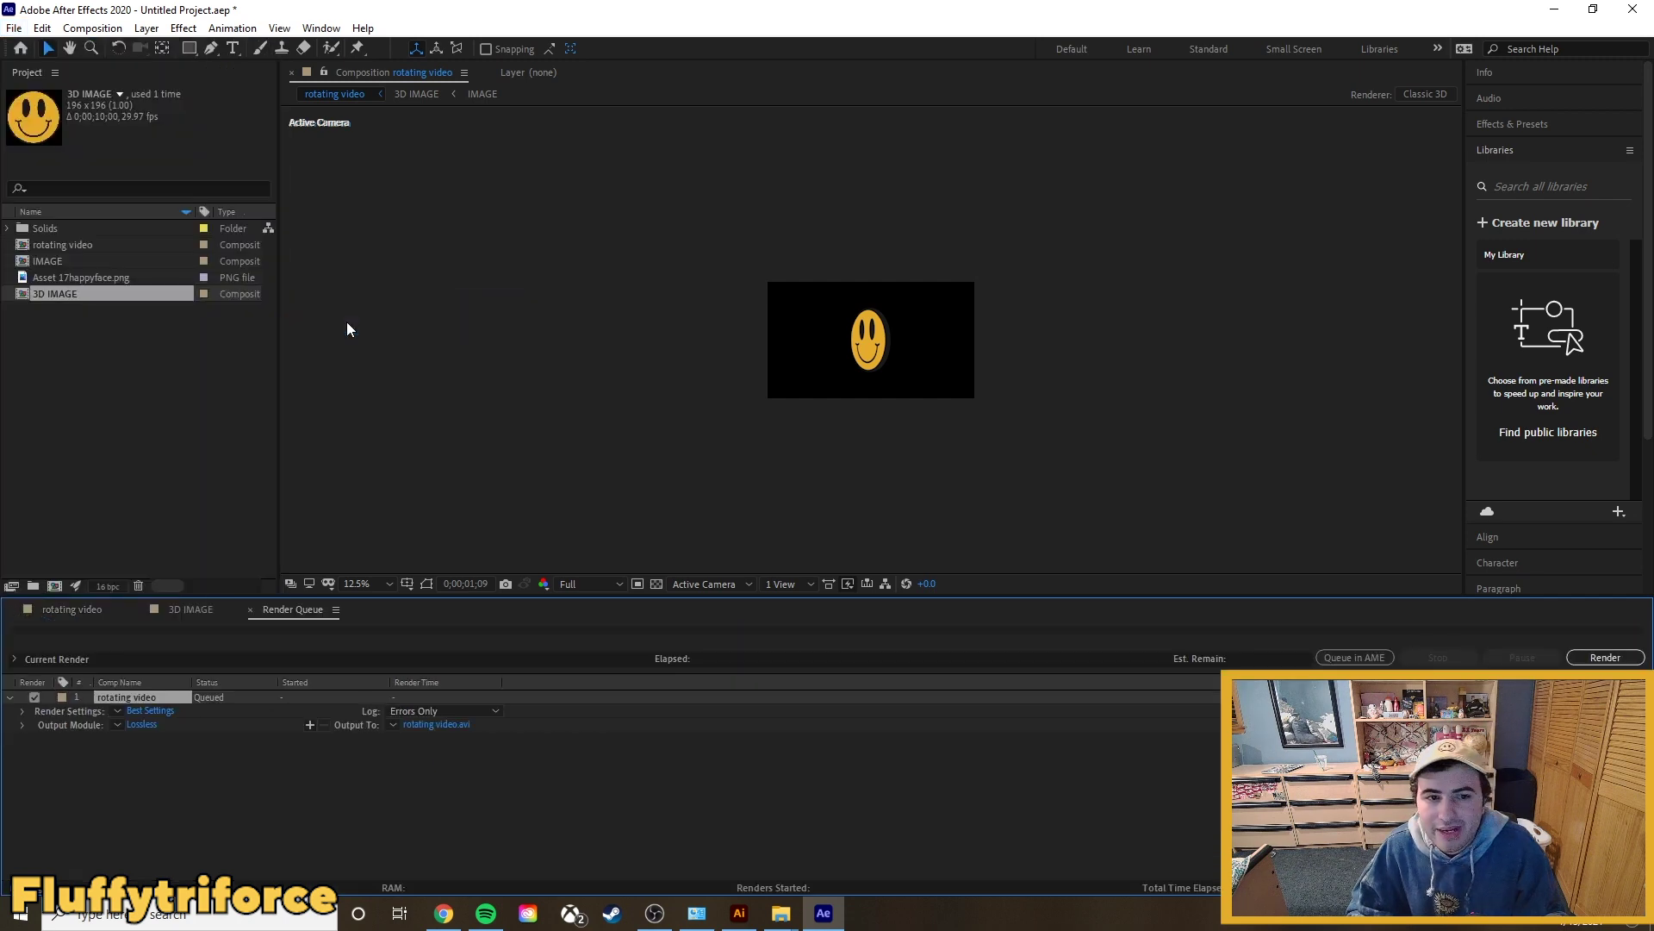
click(155, 724)
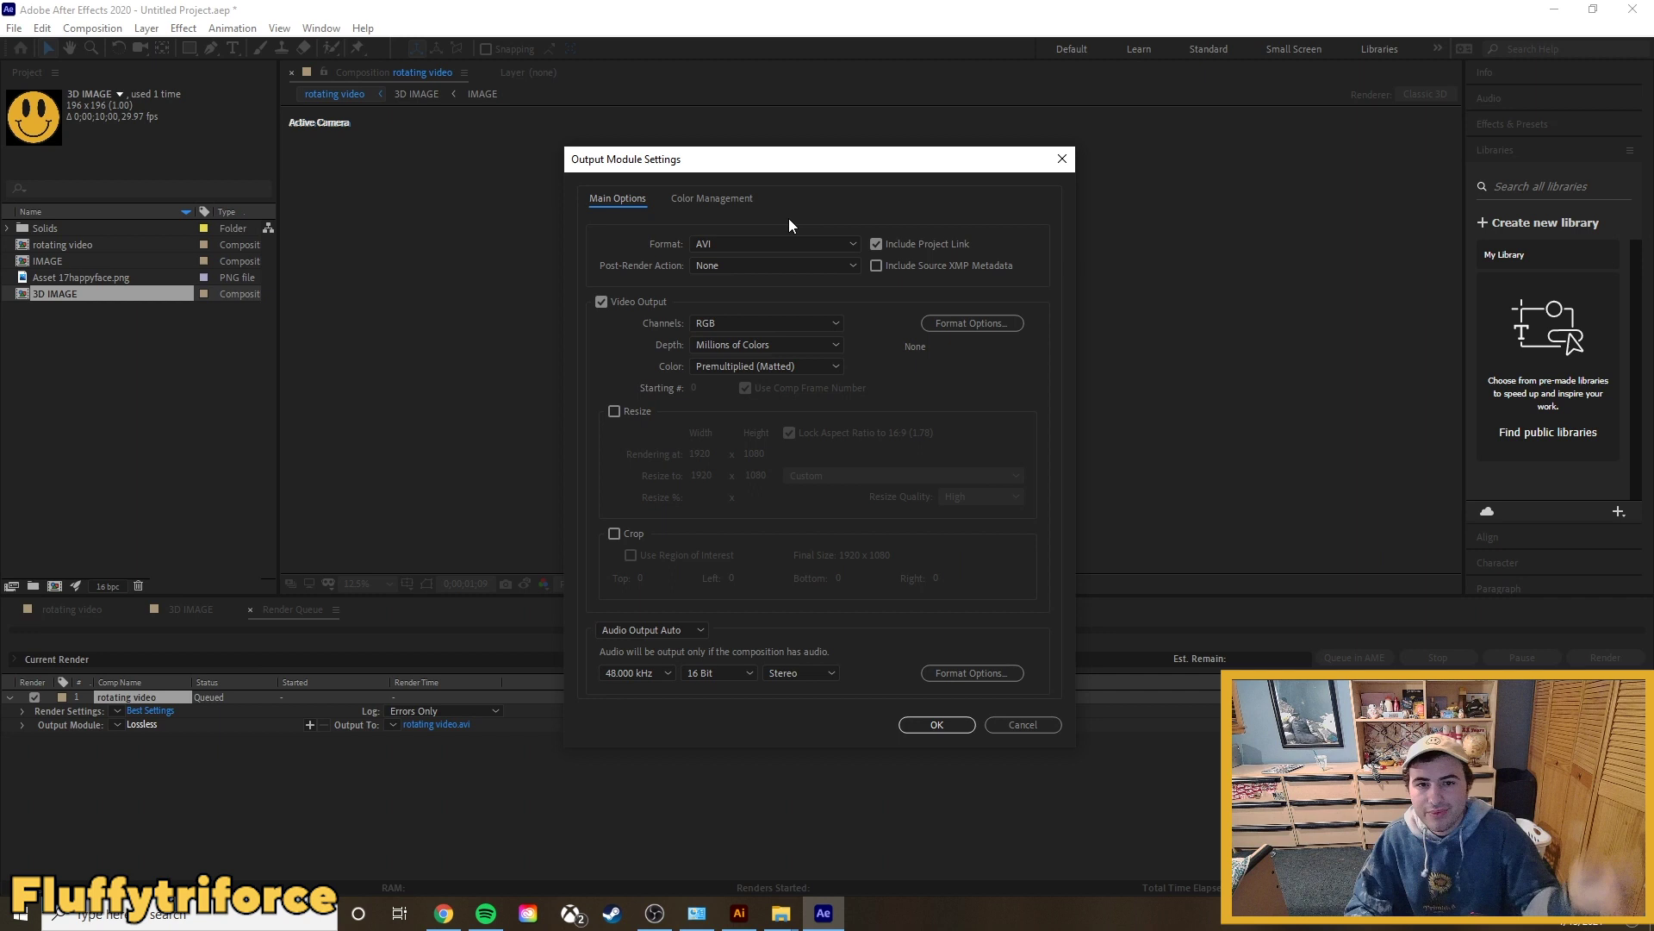
click(733, 321)
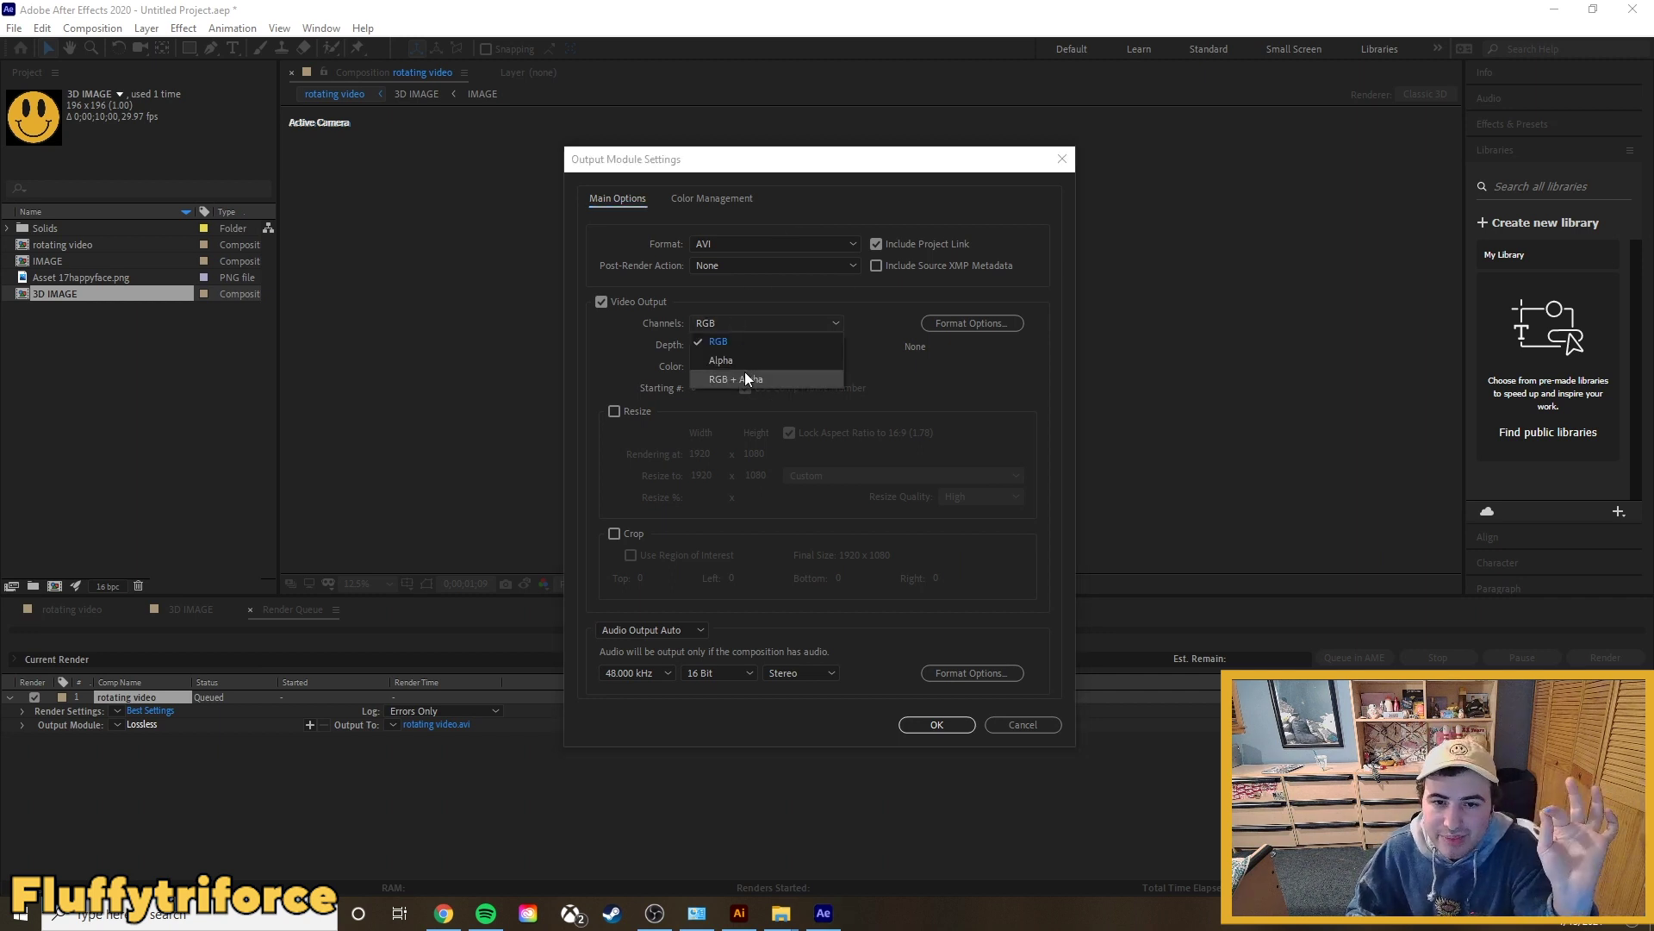
click(745, 371)
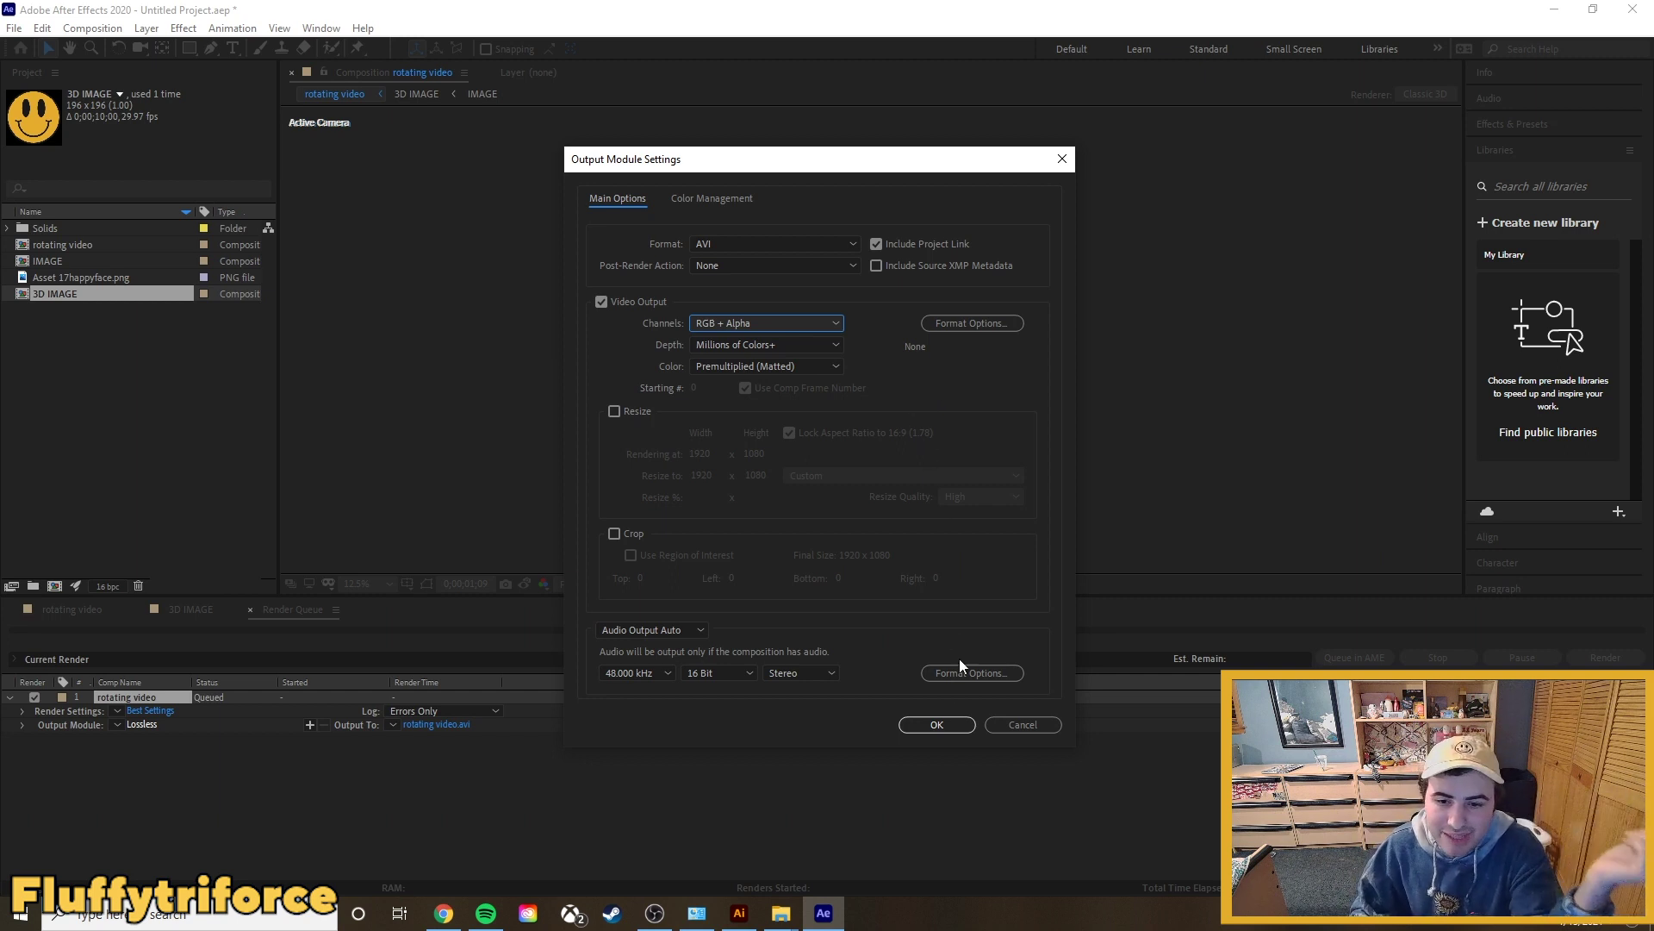
click(956, 719)
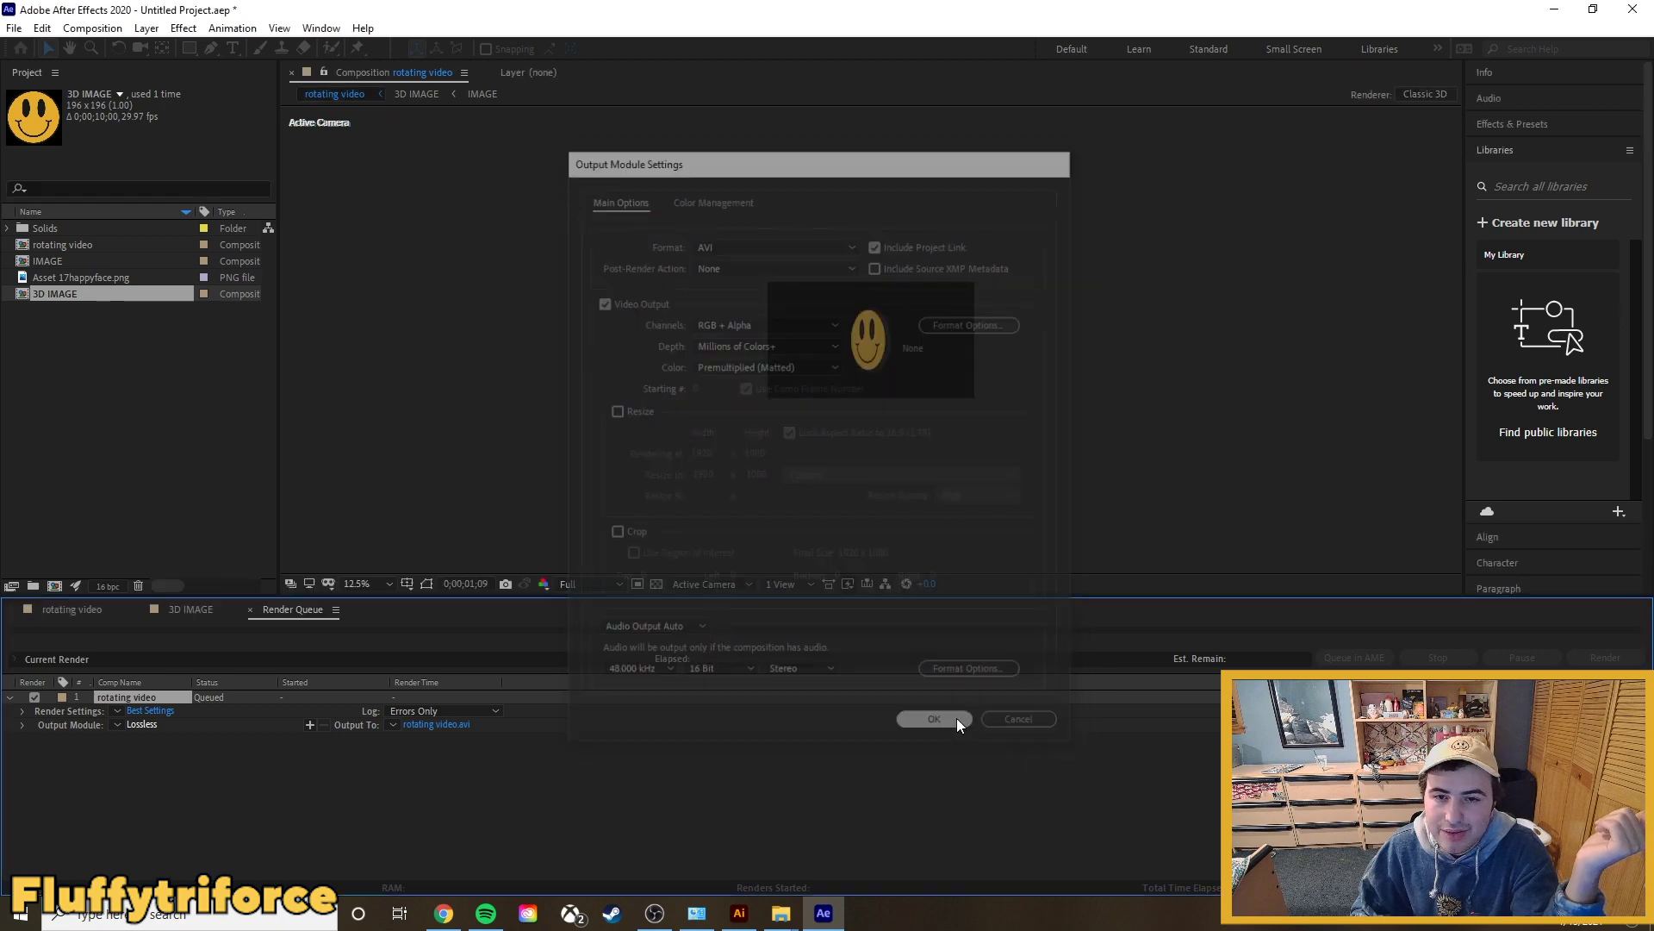
click(1601, 659)
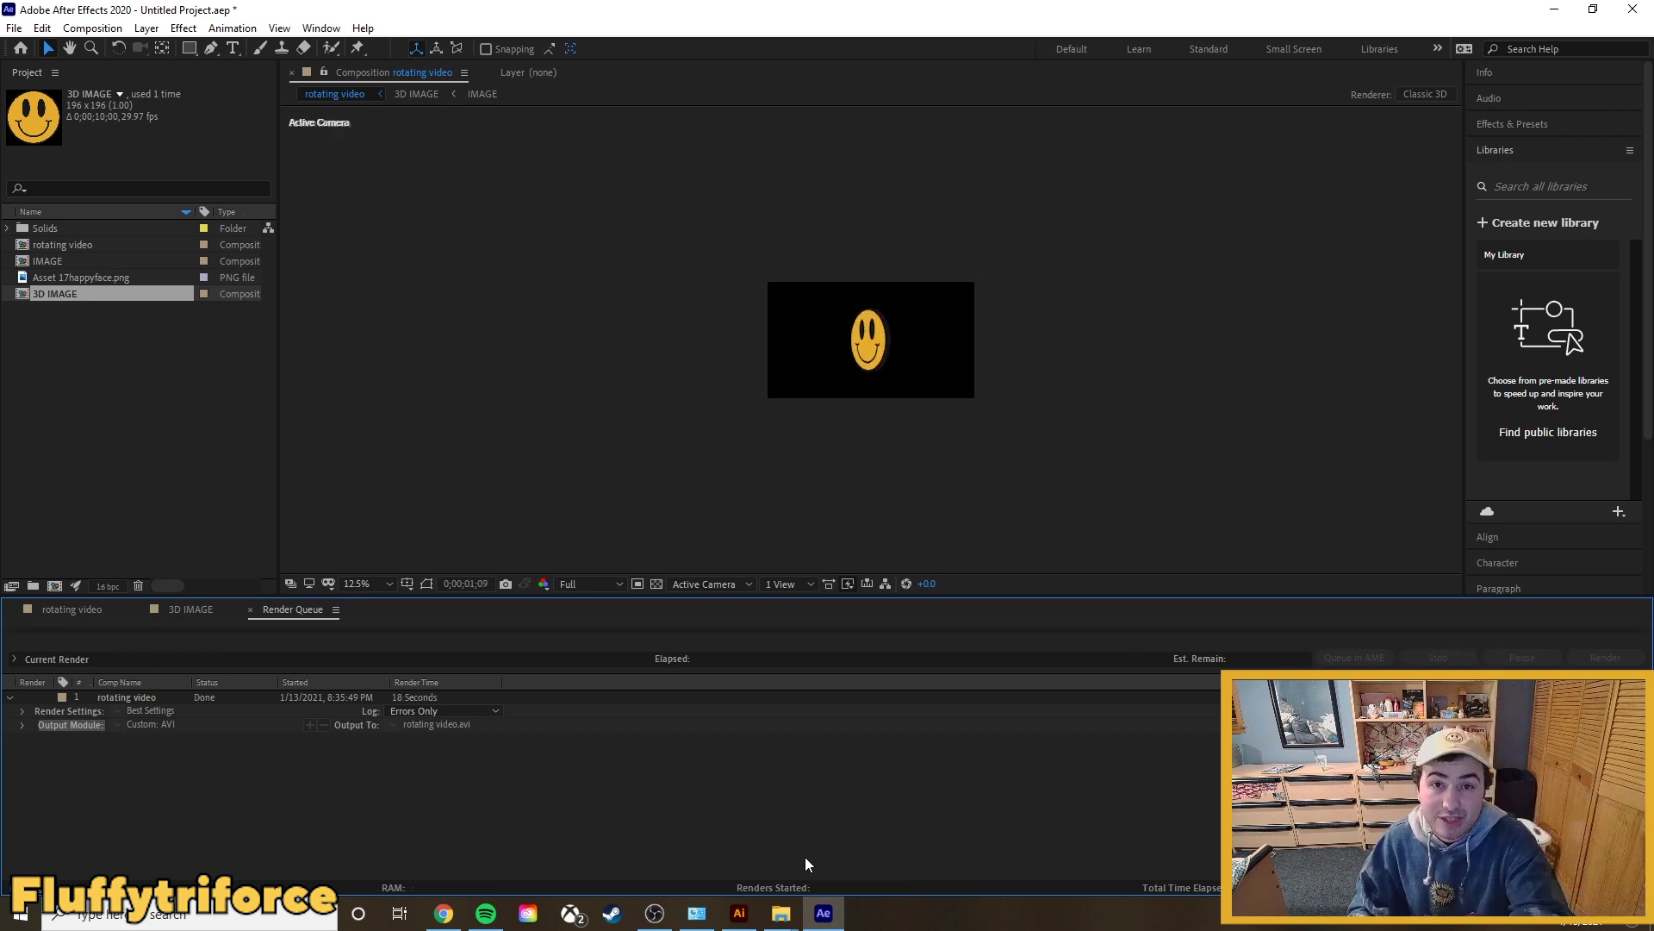
Step: Find rotating video.avi in the Desktop folder in File Explorer and play it
click(815, 924)
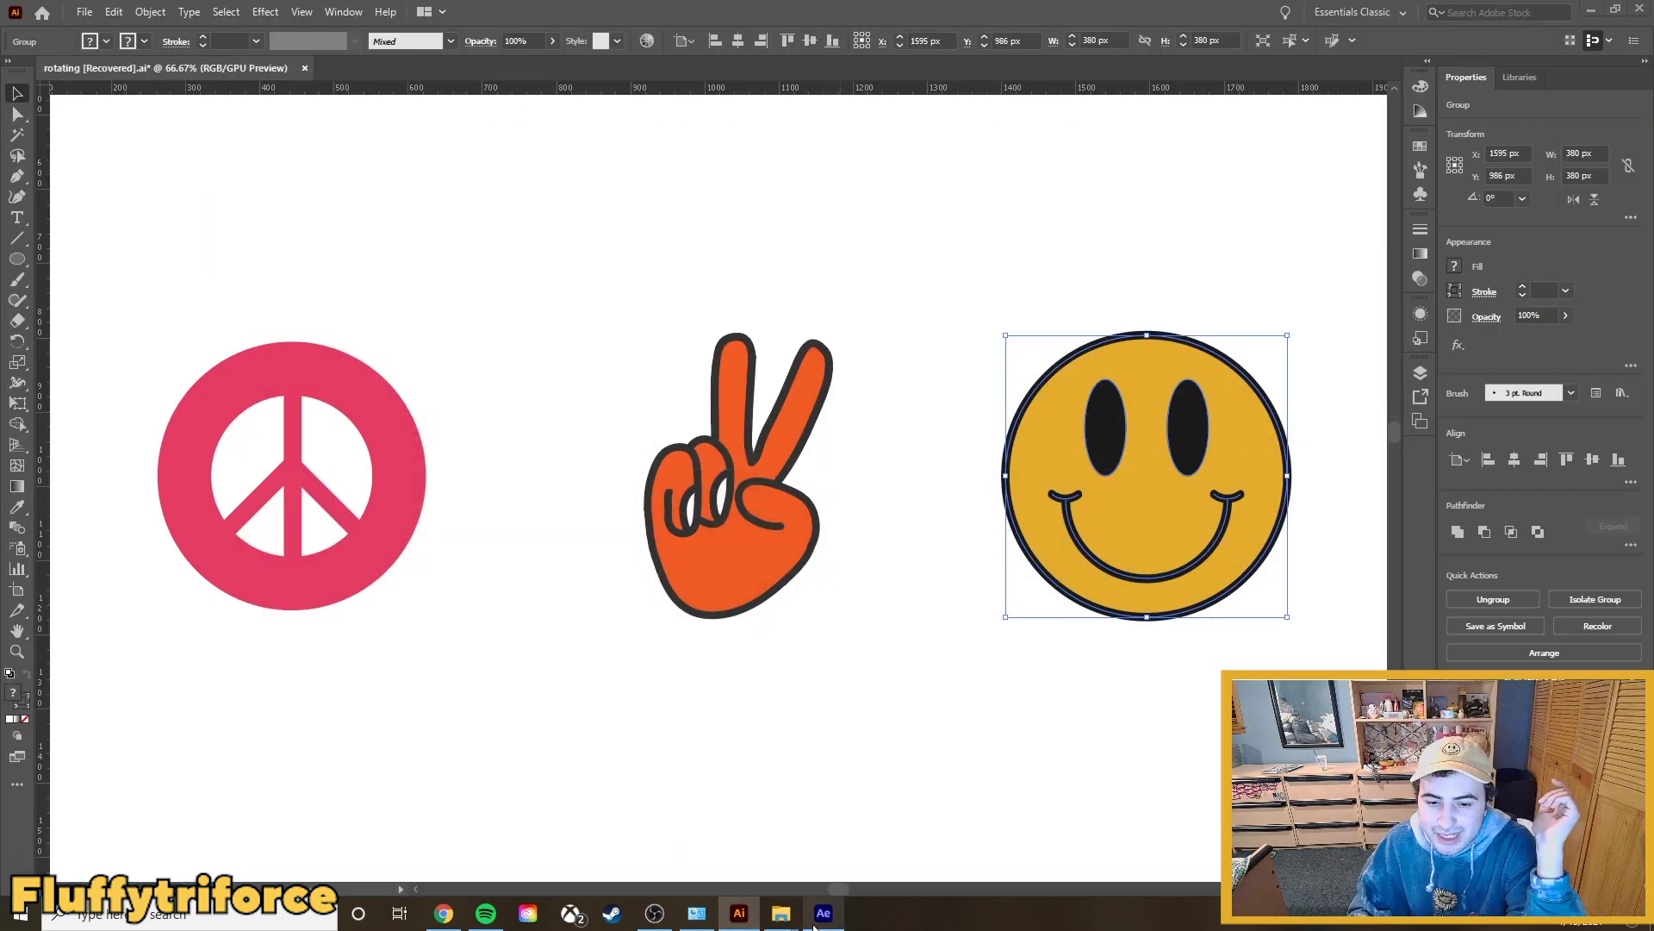
click(823, 913)
click(780, 914)
click(856, 826)
scroll(763, 438, up, 1)
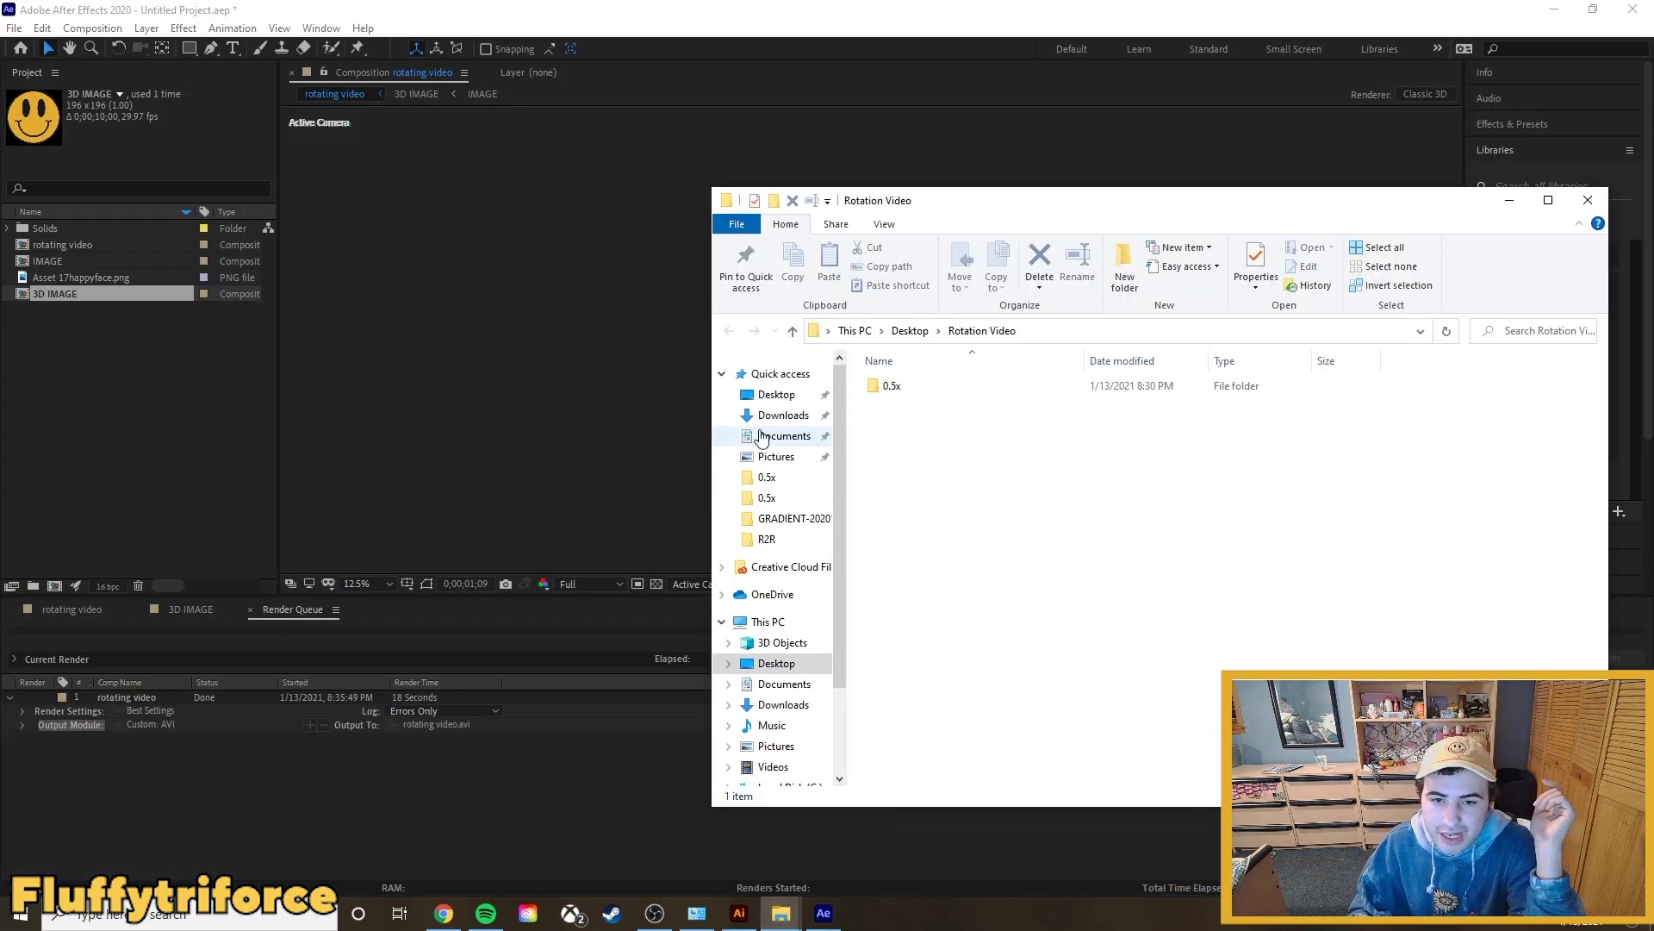
click(775, 394)
scroll(1202, 717, down, 5)
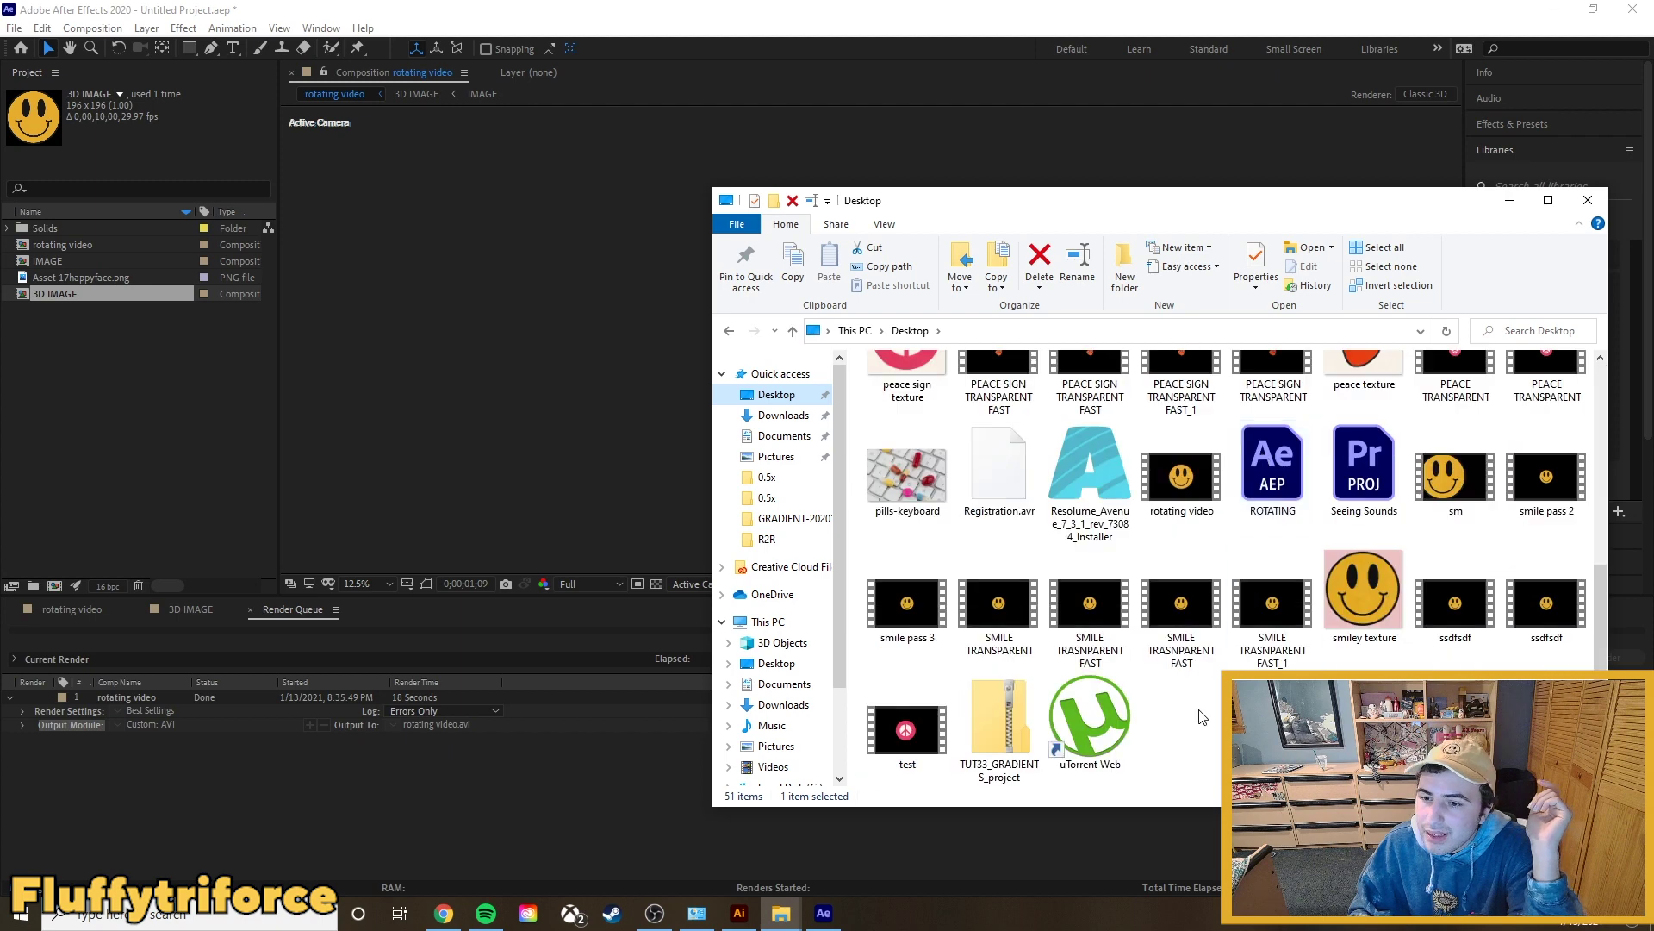
scroll(1172, 608, up, 2)
scroll(1172, 608, down, 2)
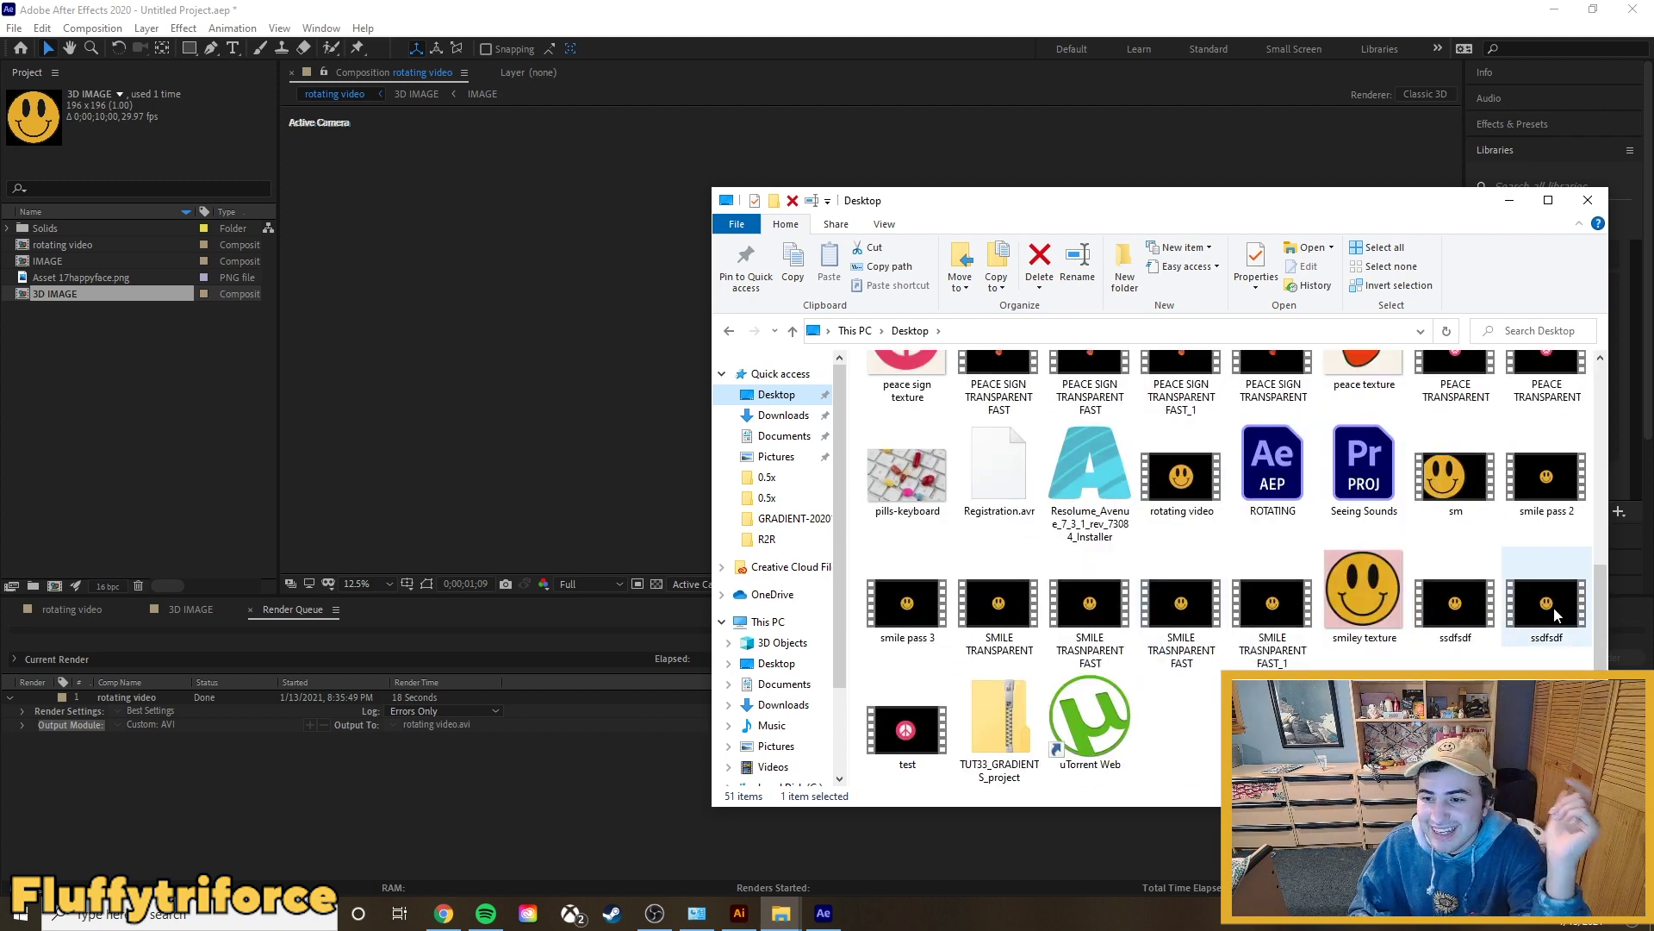
scroll(1508, 586, up, 2)
scroll(1378, 534, down, 2)
double_click(1208, 487)
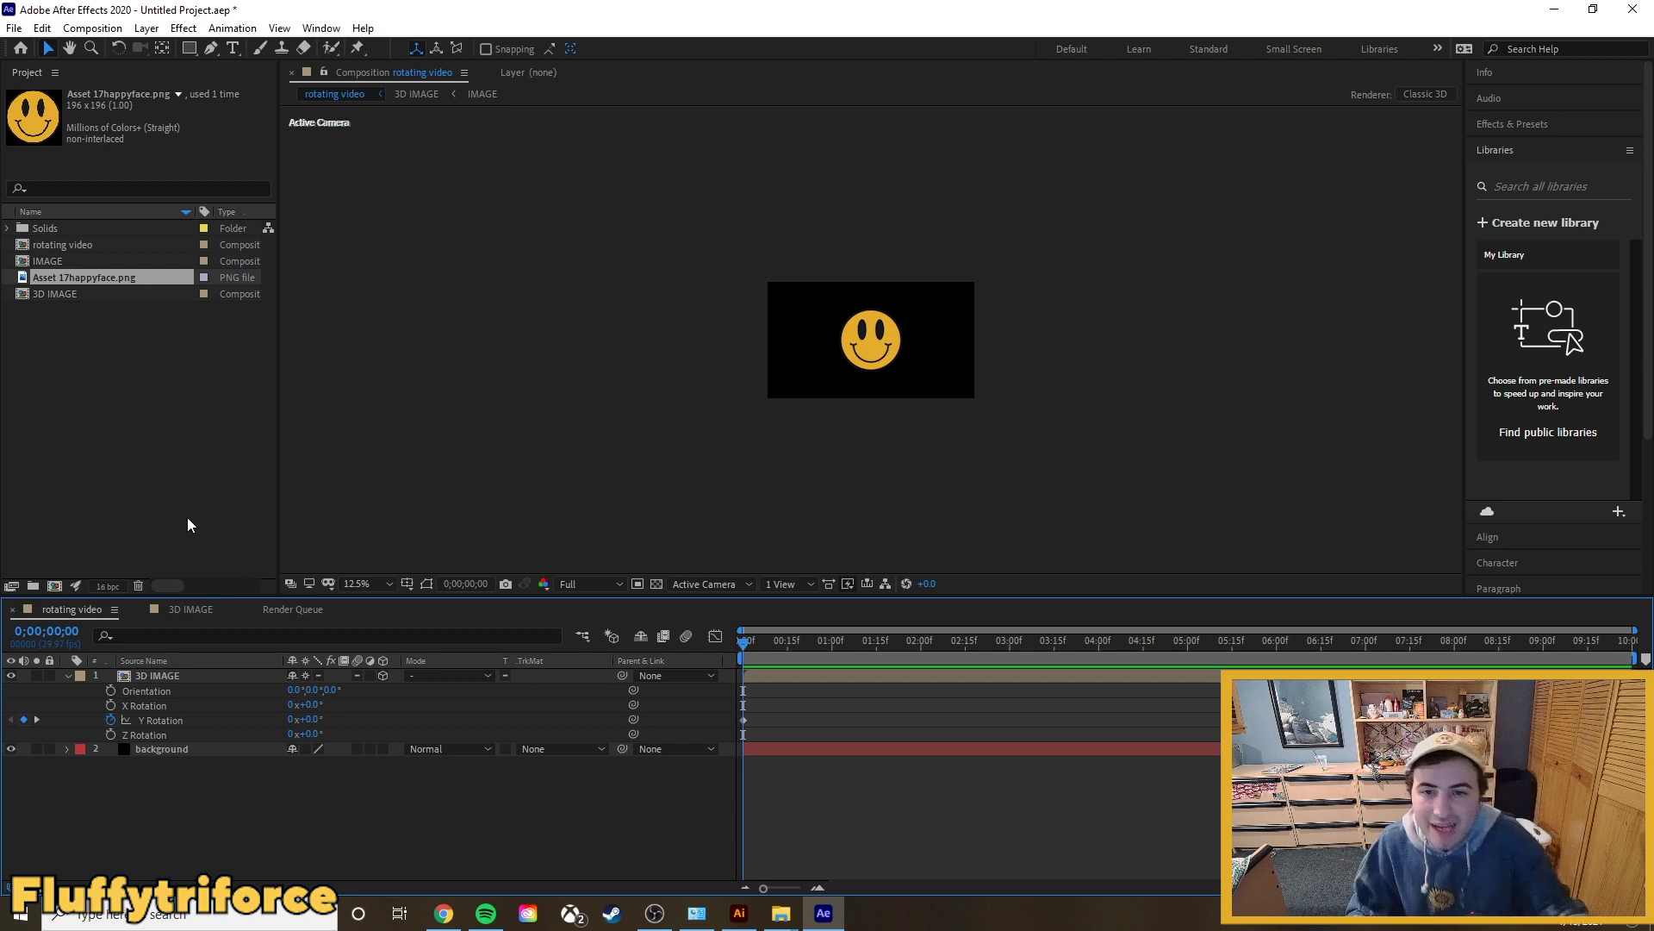
Step: Replace the Asset 17happyface.png footage with Asset 18peacesign.png and preview the rotating peace sign
right_click(74, 276)
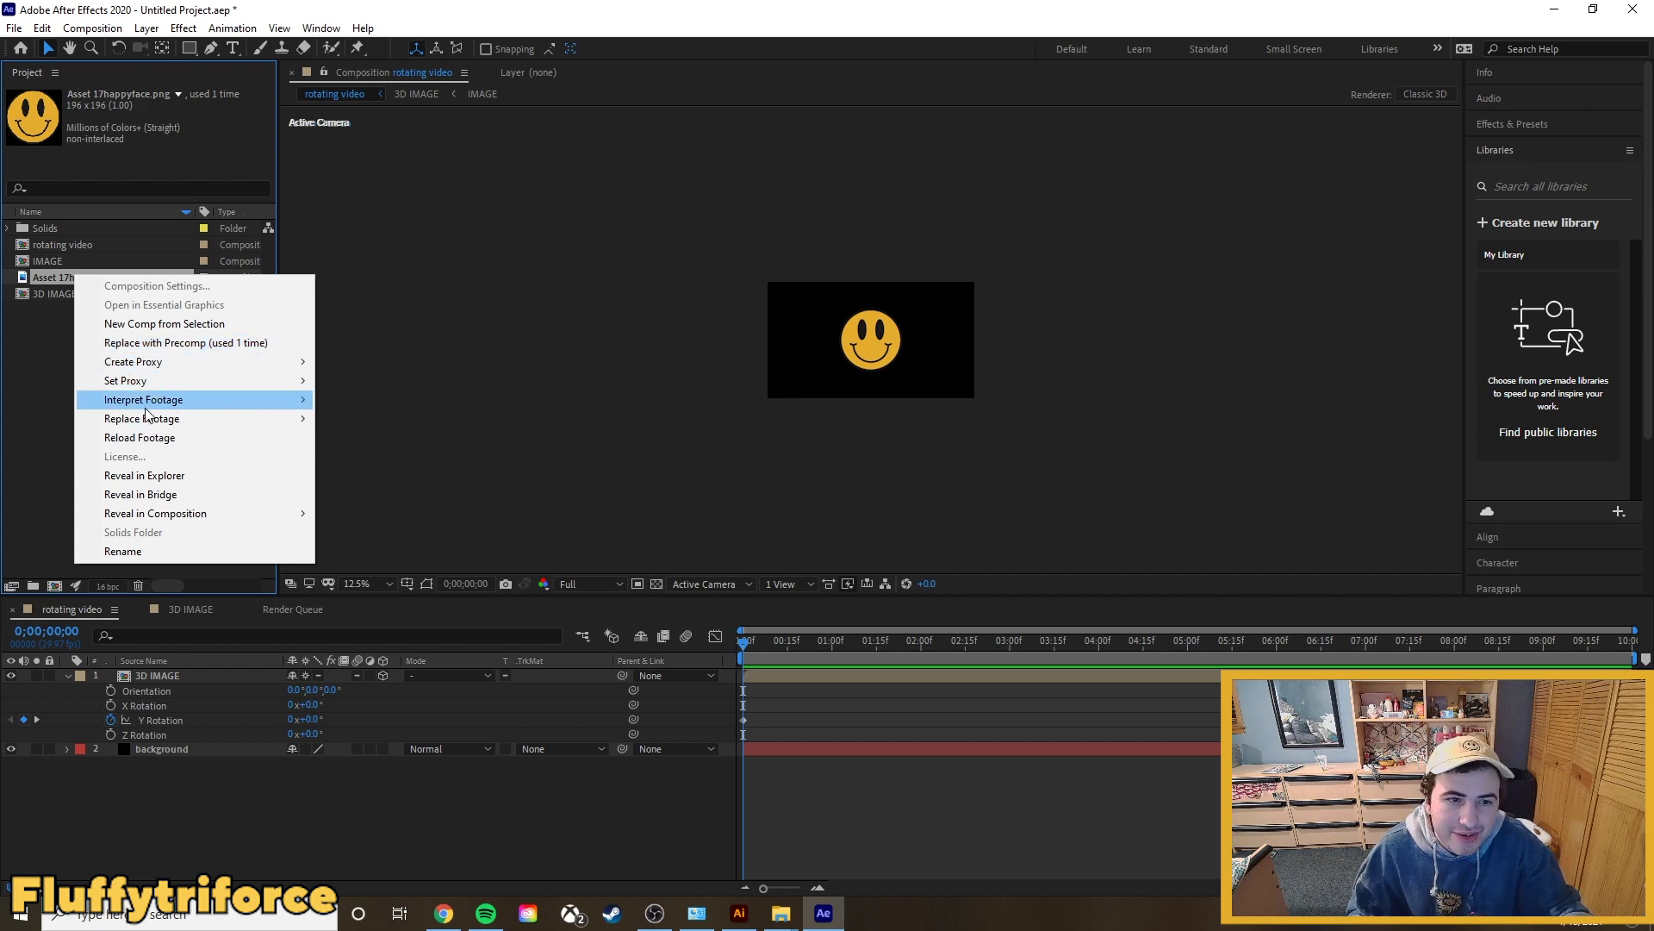
mouse_move(172, 418)
click(384, 424)
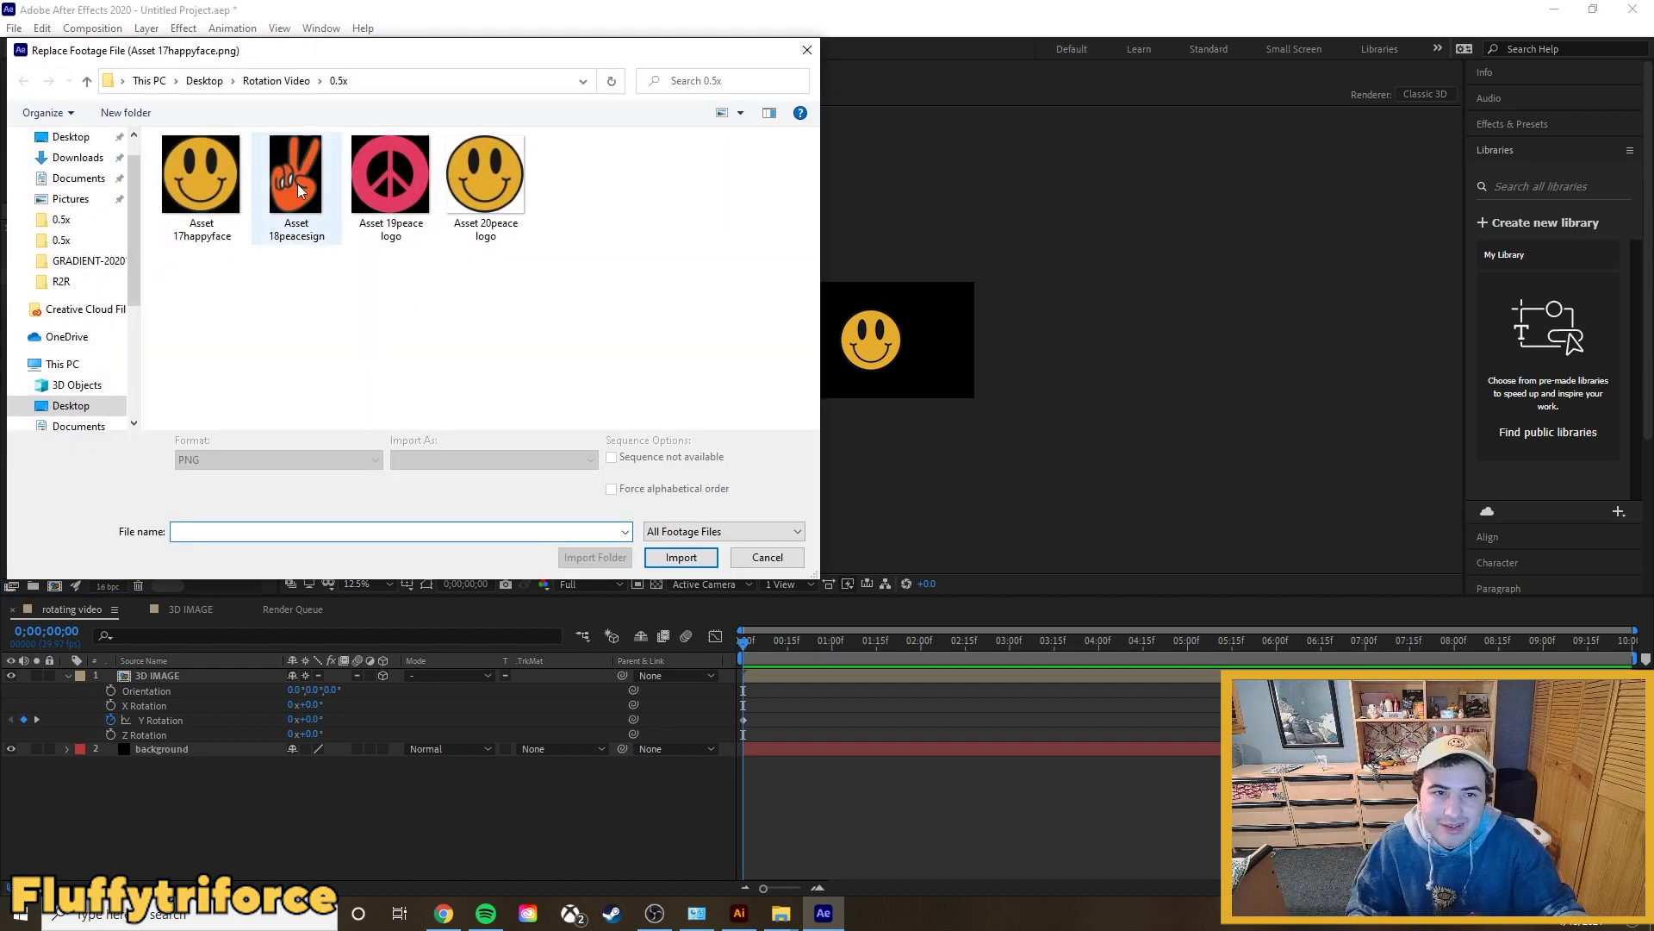
double_click(297, 177)
key(space)
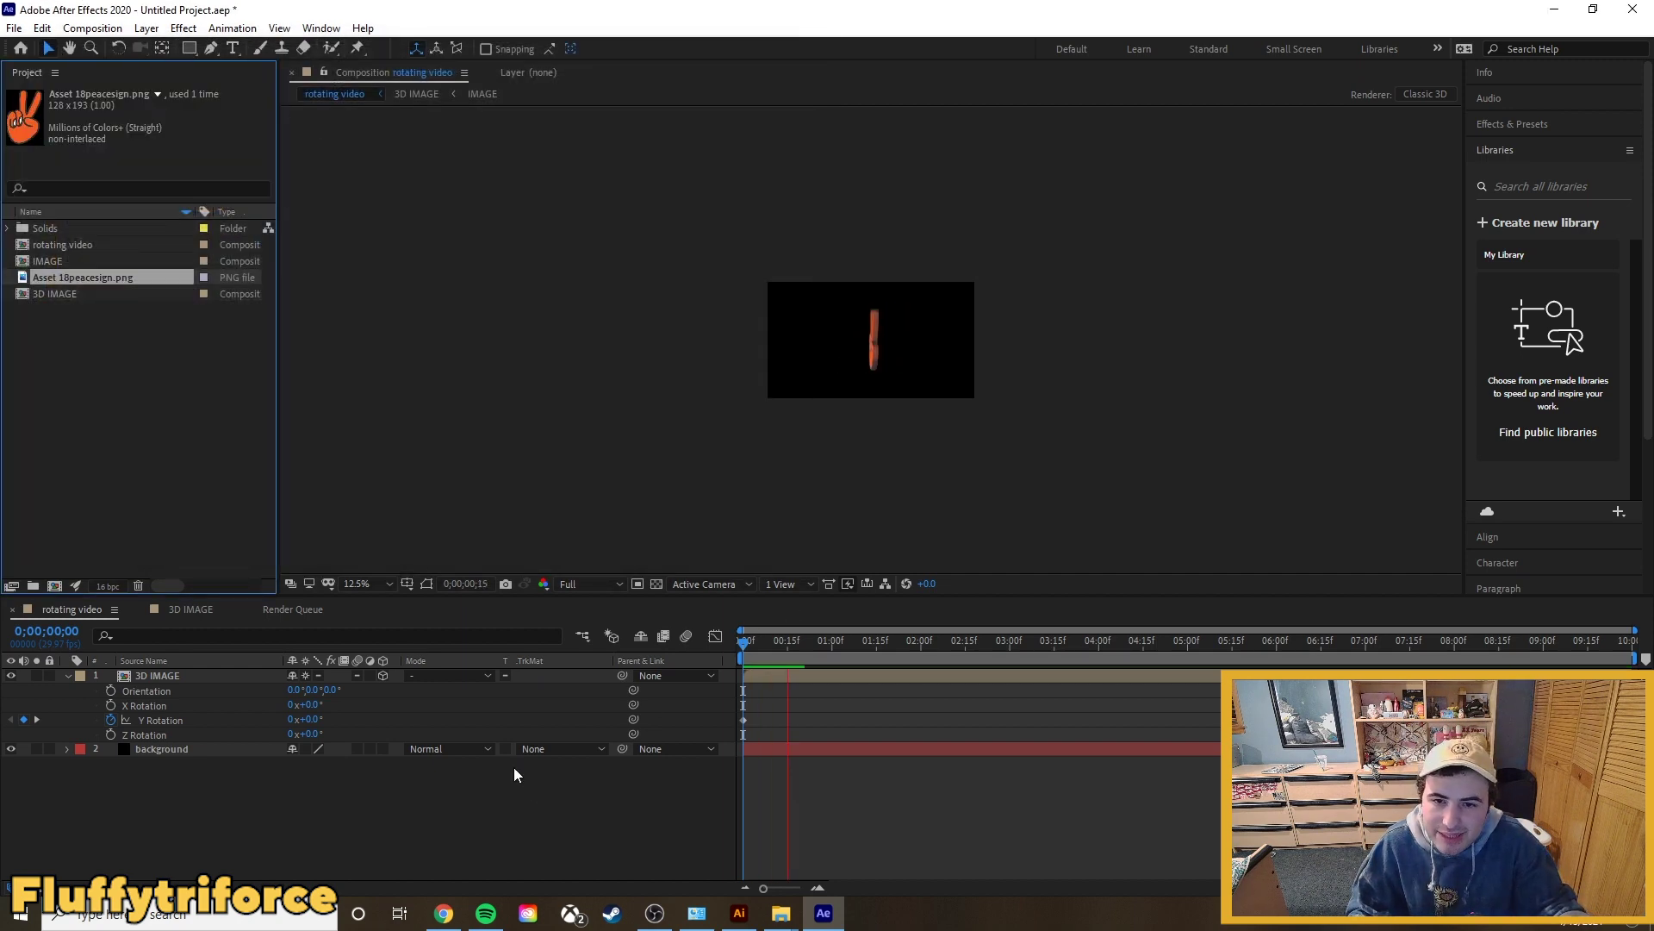